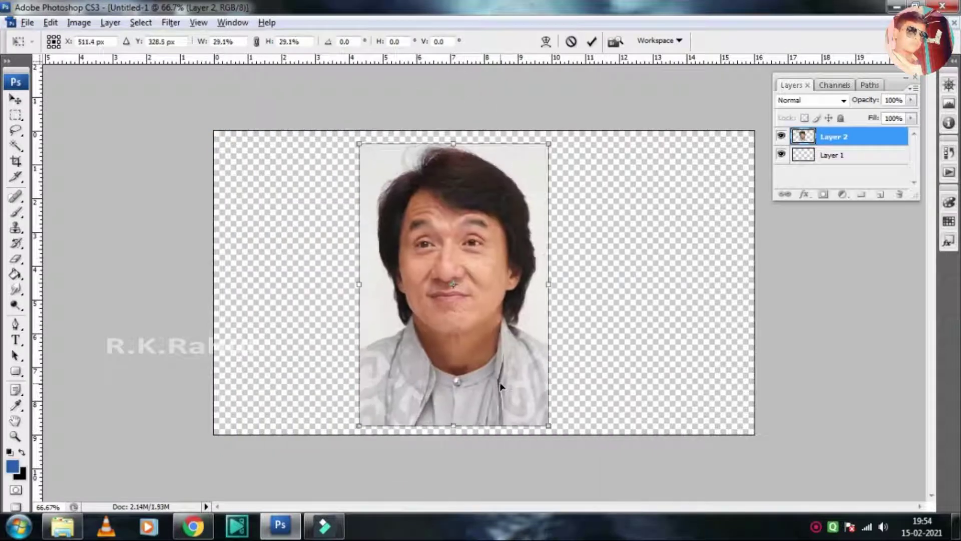
# Zoom the portrait to actual size and trace the head and shoulders outline with the Pen tool.
pyautogui.press('z')
pyautogui.click(521, 315)
pyautogui.press('p')
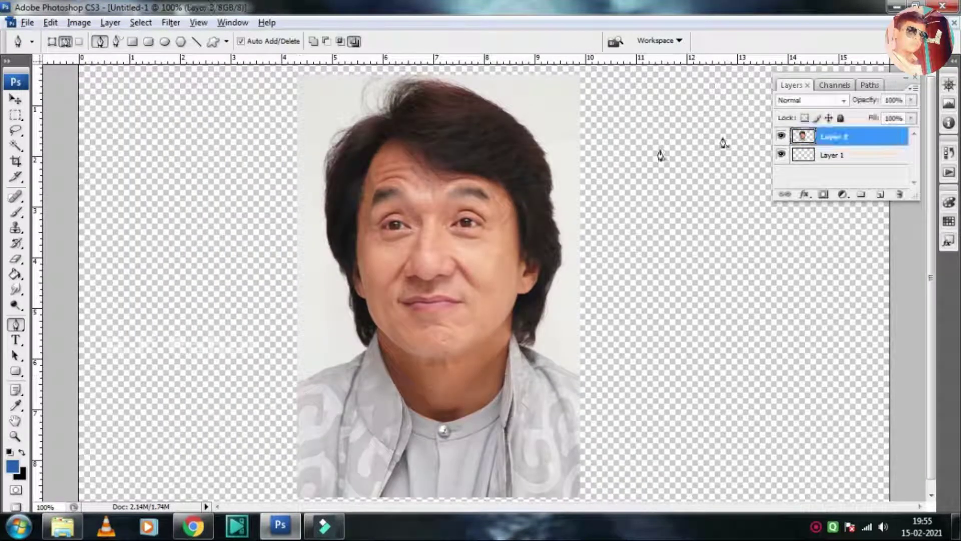
pyautogui.click(330, 365)
pyautogui.click(345, 365)
pyautogui.click(357, 359)
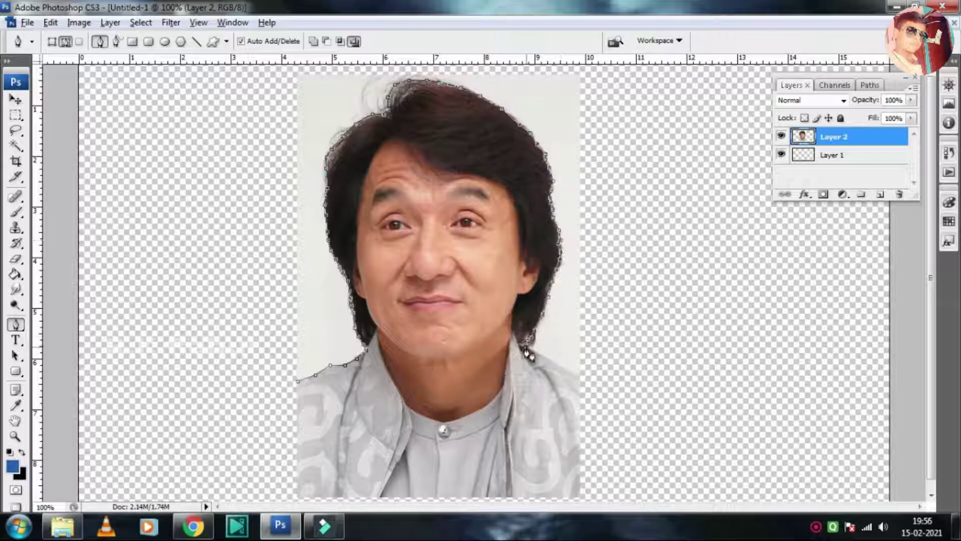
pyautogui.click(288, 498)
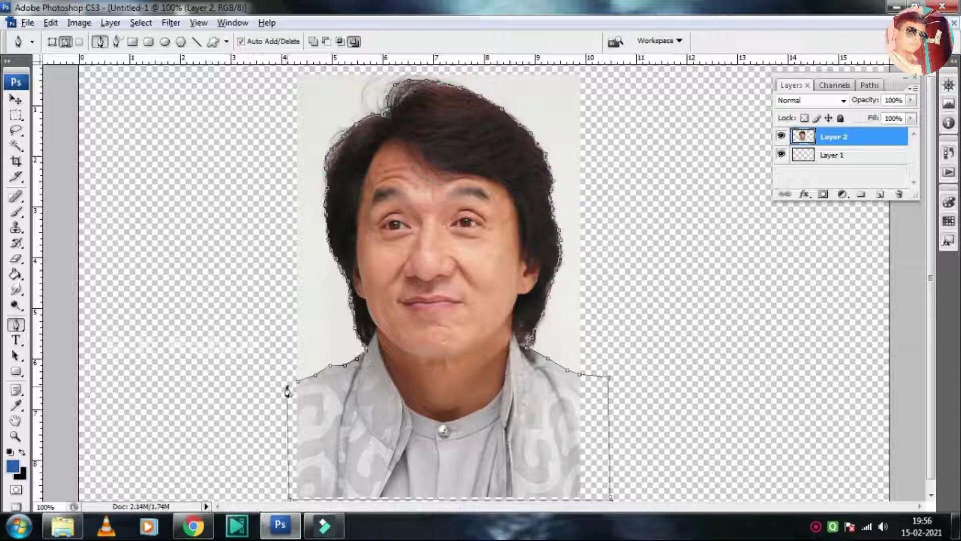
pyautogui.click(298, 381)
# Convert the traced path to a selection and cut the figure out of Layer 2.
pyautogui.rightClick(439, 225)
pyautogui.click(493, 289)
pyautogui.press('Return')
# Erase leftover background edges around the portrait with a smaller eraser brush.
pyautogui.press('v')
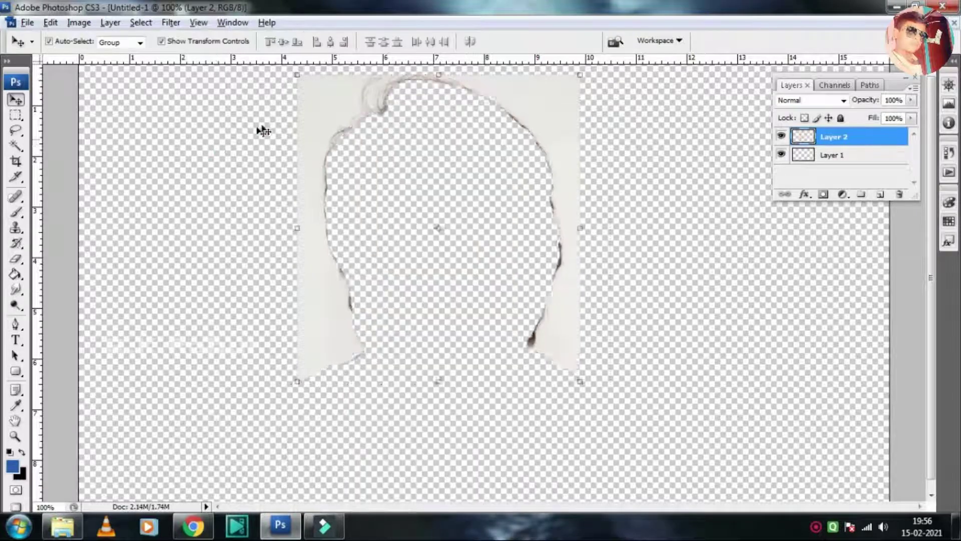
pyautogui.press('e')
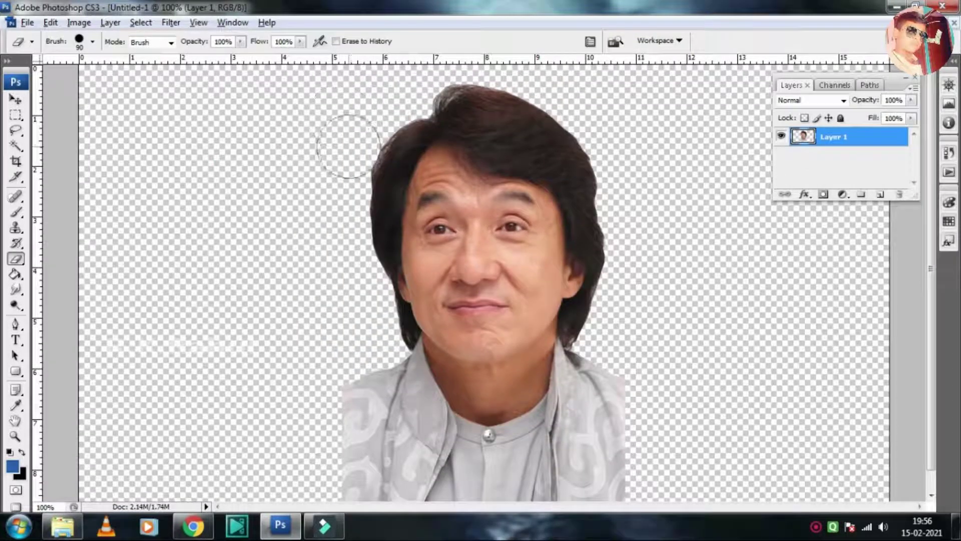
pyautogui.press('[')
pyautogui.press('[')
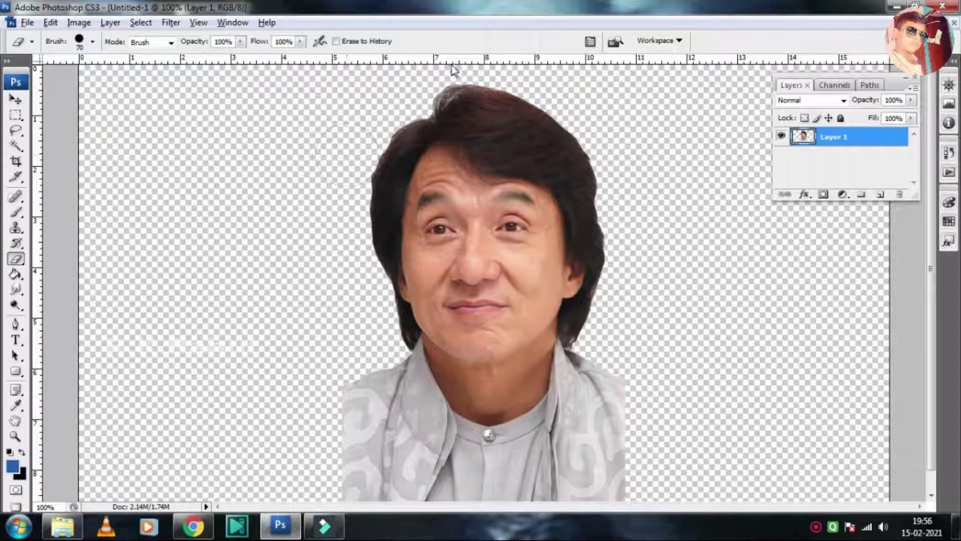
pyautogui.press('i')
# Shift the portrait's Color Balance toward red.
pyautogui.hotkey('ctrl', 'b')
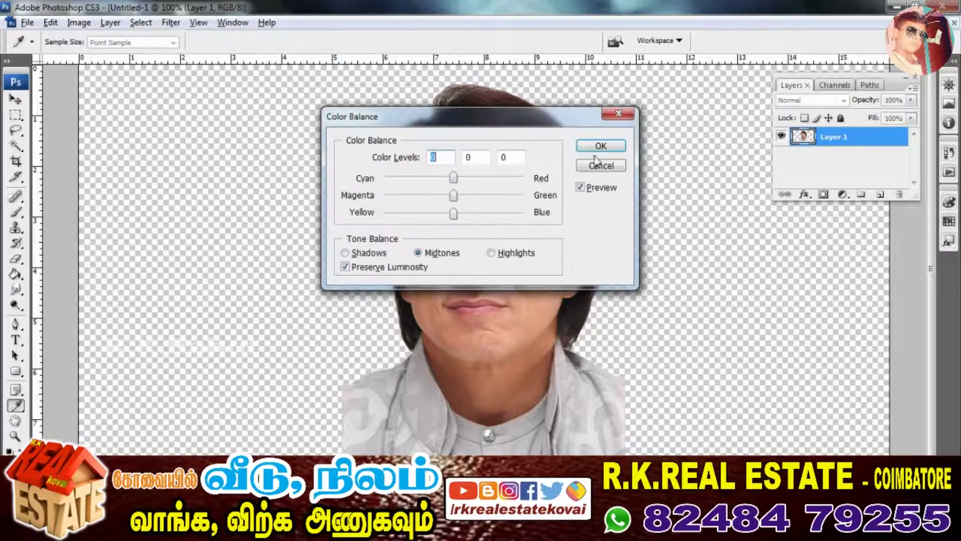
pyautogui.moveTo(451, 179); pyautogui.dragTo(498, 184)
pyautogui.press('Return')
pyautogui.press('v')
# Apply Smart Sharpen with adjusted strength and a reduced radius.
pyautogui.click(171, 22)
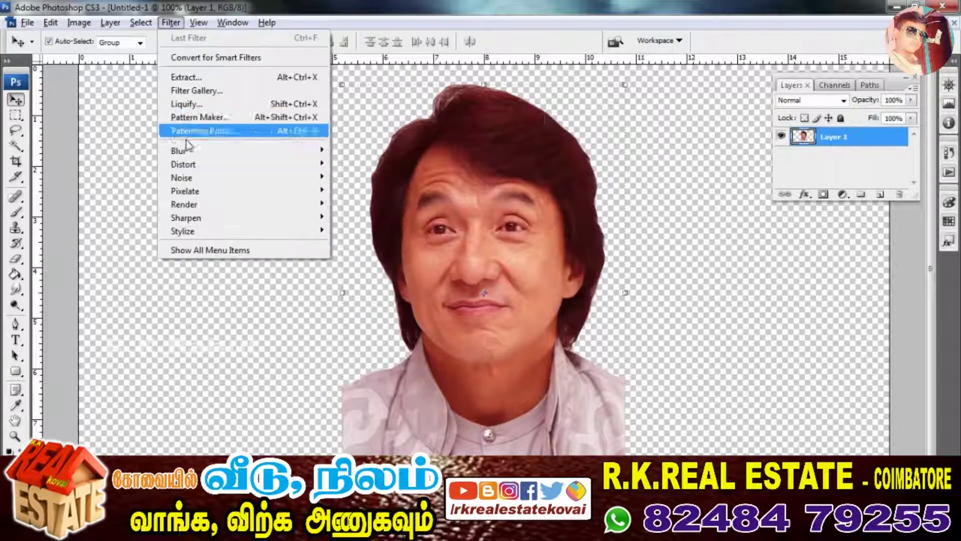
pyautogui.click(361, 258)
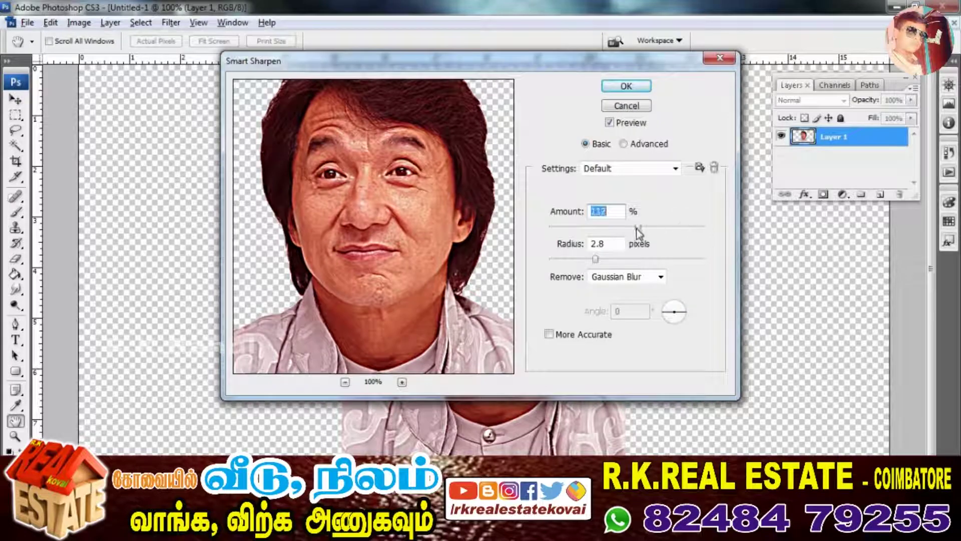
pyautogui.moveTo(682, 226); pyautogui.dragTo(549, 226)
pyautogui.moveTo(596, 259); pyautogui.dragTo(556, 258)
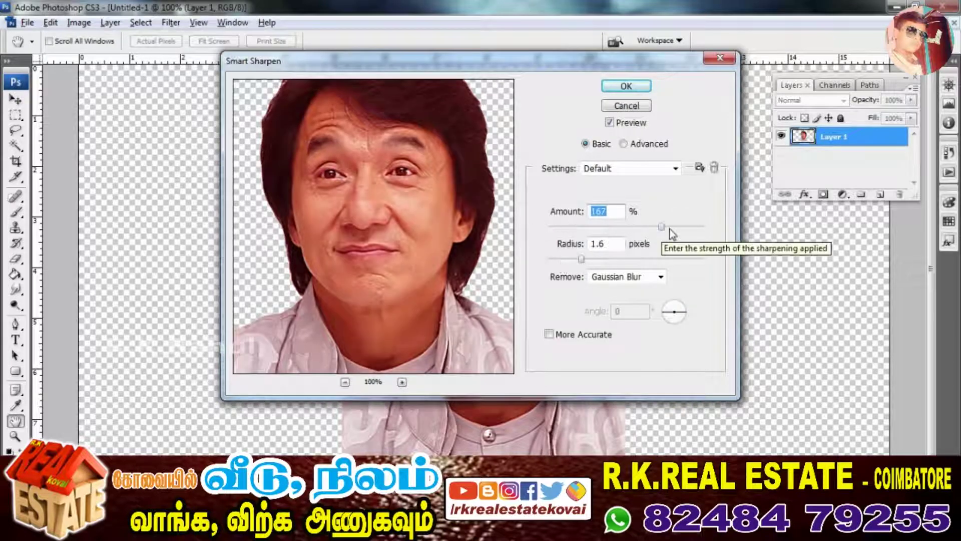
pyautogui.click(626, 86)
# Zoom in on the eyes and nose and ready the Smudge tool.
pyautogui.press('z')
pyautogui.moveTo(374, 186); pyautogui.dragTo(634, 304)
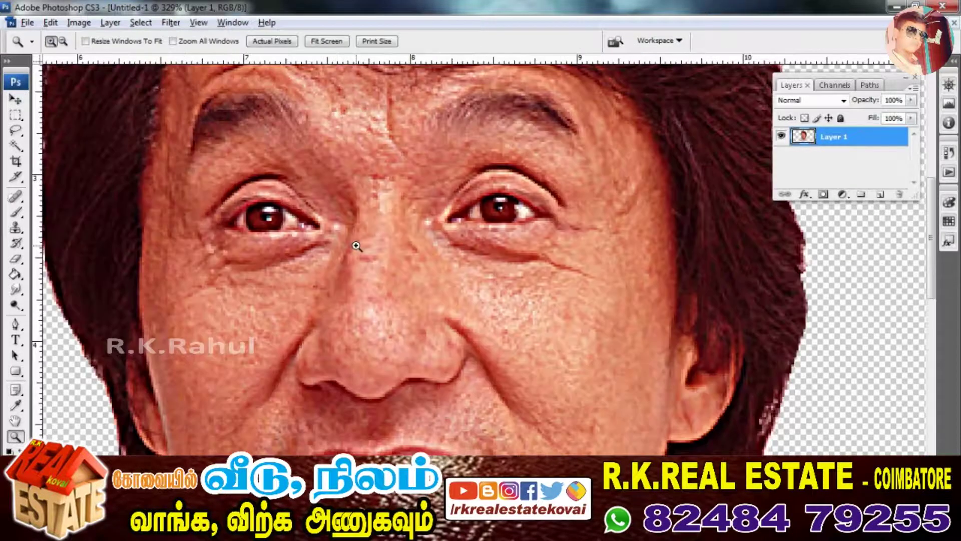
pyautogui.press('r')
pyautogui.rightClick(361, 245)
# Pick a 12 px smudge brush and smooth the left side of the nose.
pyautogui.scroll(-2, 424, 375)
pyautogui.scroll(-2, 424, 374)
pyautogui.doubleClick(425, 374)
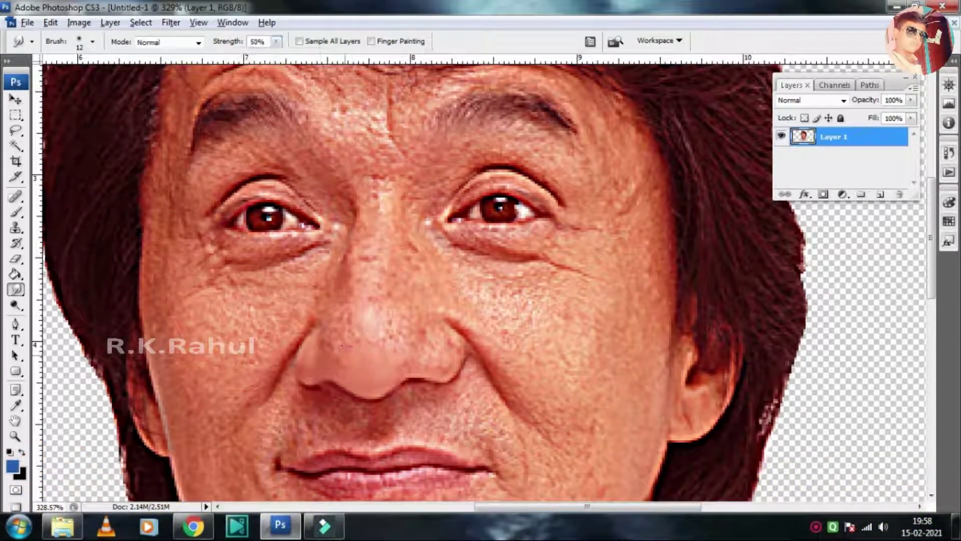
pyautogui.moveTo(345, 345); pyautogui.dragTo(380, 339)
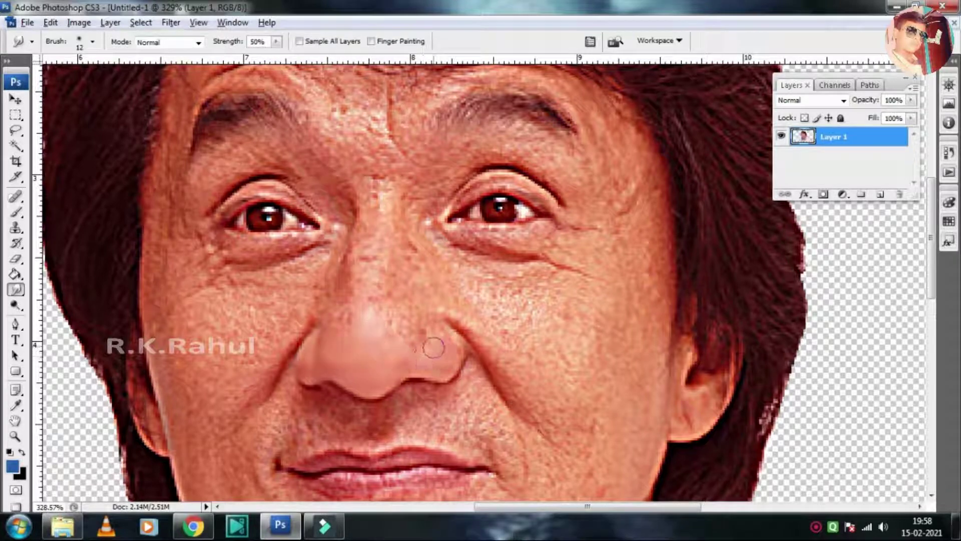
# Duplicate Layer 1 to create Layer 1 copy.
pyautogui.rightClick(800, 134)
pyautogui.click(821, 178)
pyautogui.press('Return')
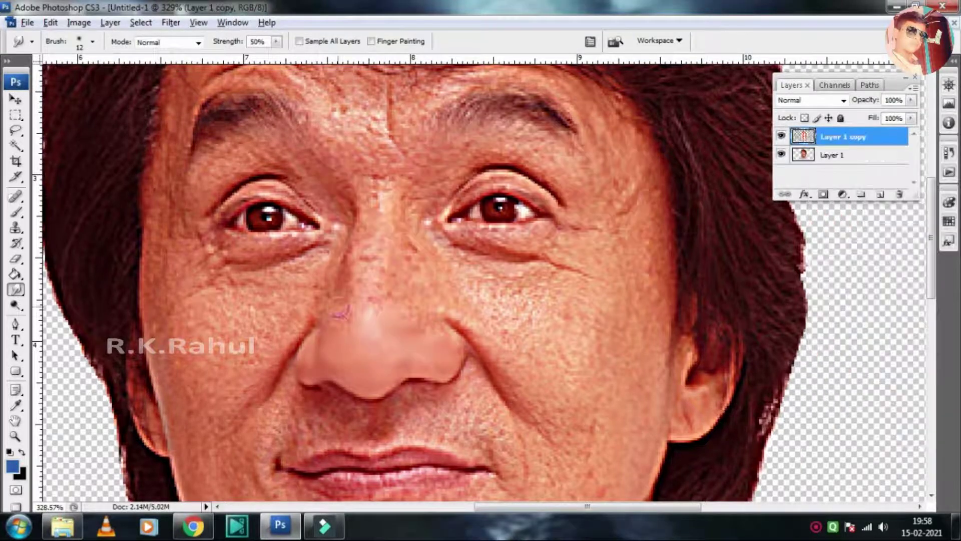
# Smudge the nose bridge, nose tip and the skin below the left eye.
pyautogui.moveTo(341, 312)
pyautogui.mouseDown()
pyautogui.moveTo(377, 296)
pyautogui.moveTo(399, 315)
pyautogui.moveTo(411, 298)
pyautogui.mouseUp()
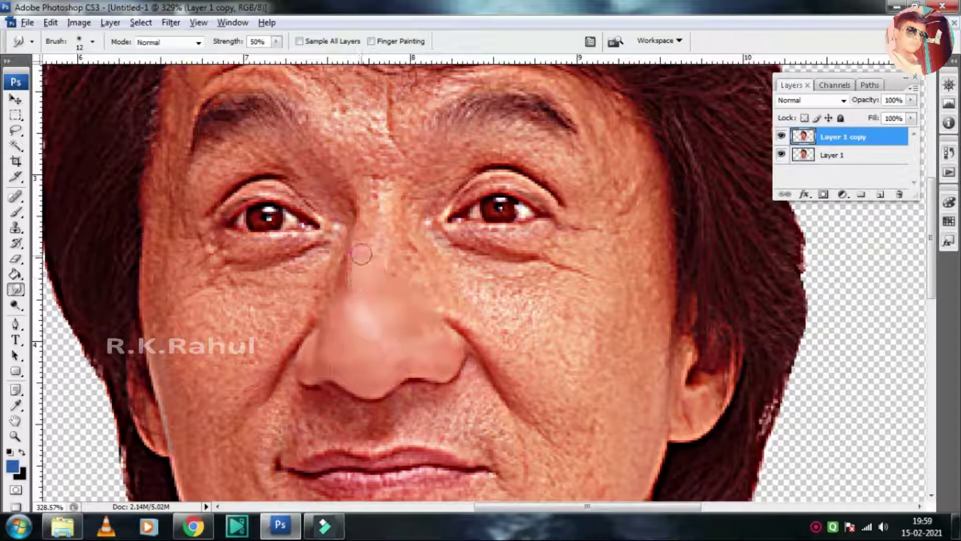
pyautogui.moveTo(362, 254)
pyautogui.mouseDown()
pyautogui.moveTo(375, 182)
pyautogui.moveTo(400, 248)
pyautogui.mouseUp()
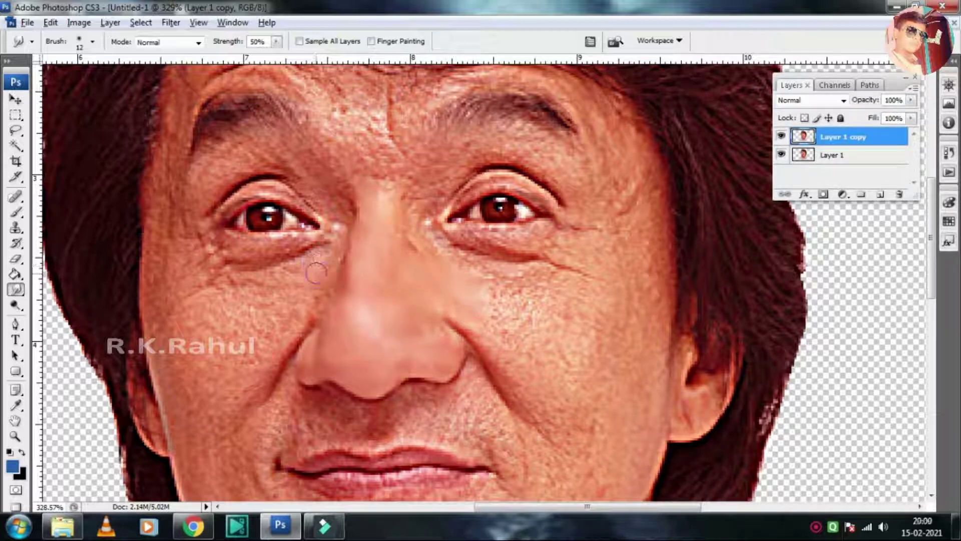
pyautogui.moveTo(316, 273); pyautogui.dragTo(294, 282)
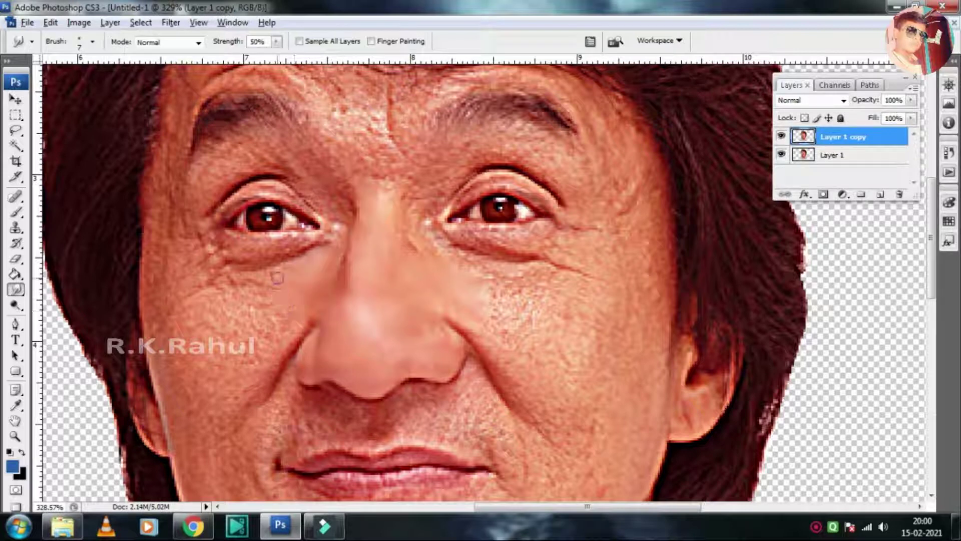
pyautogui.moveTo(275, 307); pyautogui.dragTo(280, 327)
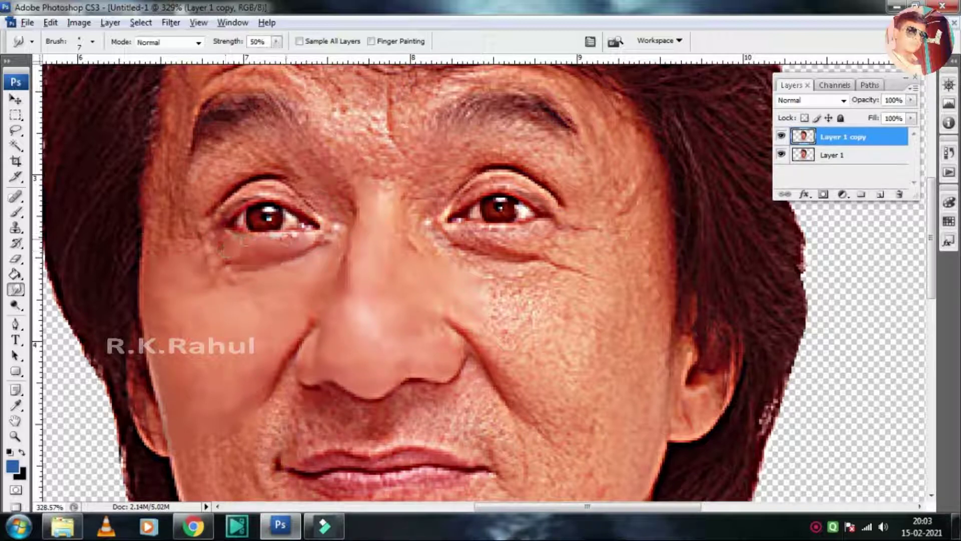
# Fit the image on screen, then zoom in closely on the left eye.
pyautogui.press('z')
pyautogui.rightClick(360, 298)
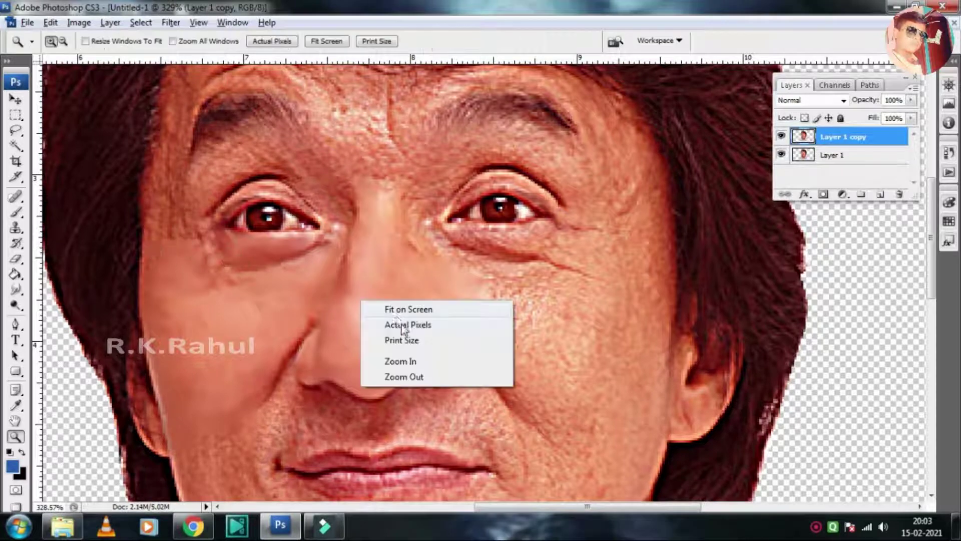
pyautogui.click(403, 310)
pyautogui.click(535, 366)
pyautogui.click(472, 285)
pyautogui.press('r')
pyautogui.moveTo(295, 131)
pyautogui.mouseDown()
pyautogui.moveTo(404, 288)
pyautogui.moveTo(456, 302)
pyautogui.mouseUp()
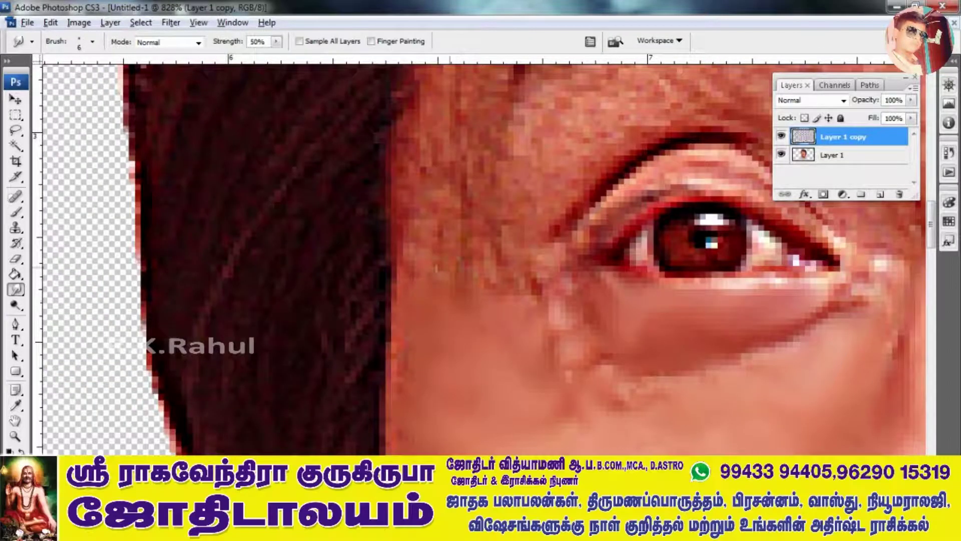
# Smudge the skin around the left eye, upper eyelid and under the eyebrow.
pyautogui.moveTo(440, 263); pyautogui.dragTo(498, 255)
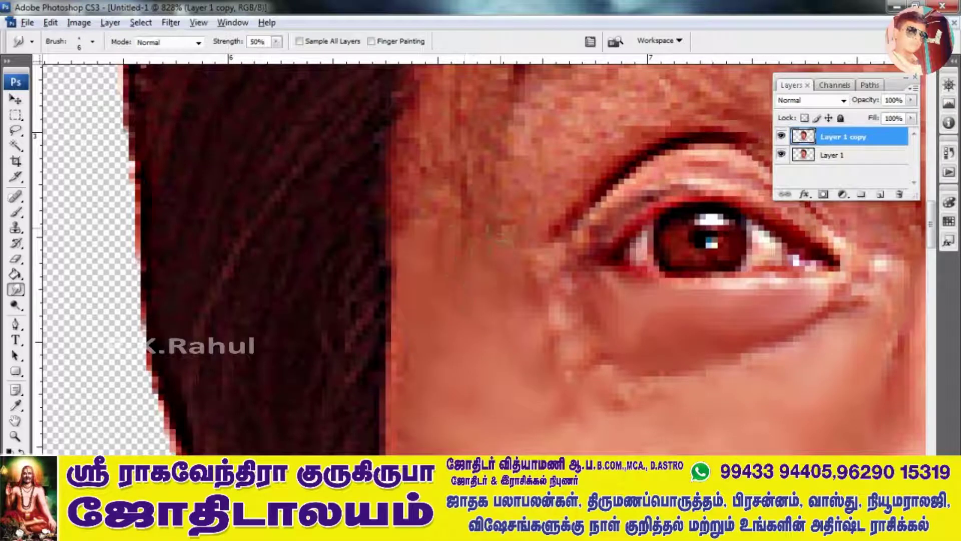
pyautogui.moveTo(594, 236); pyautogui.dragTo(715, 166)
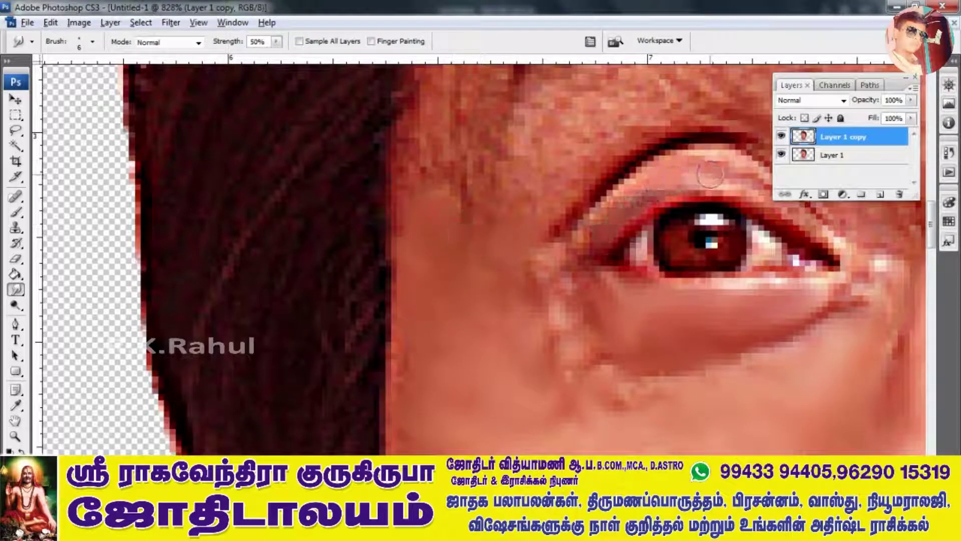
pyautogui.moveTo(708, 220)
pyautogui.mouseDown()
pyautogui.moveTo(632, 248)
pyautogui.moveTo(781, 251)
pyautogui.mouseUp()
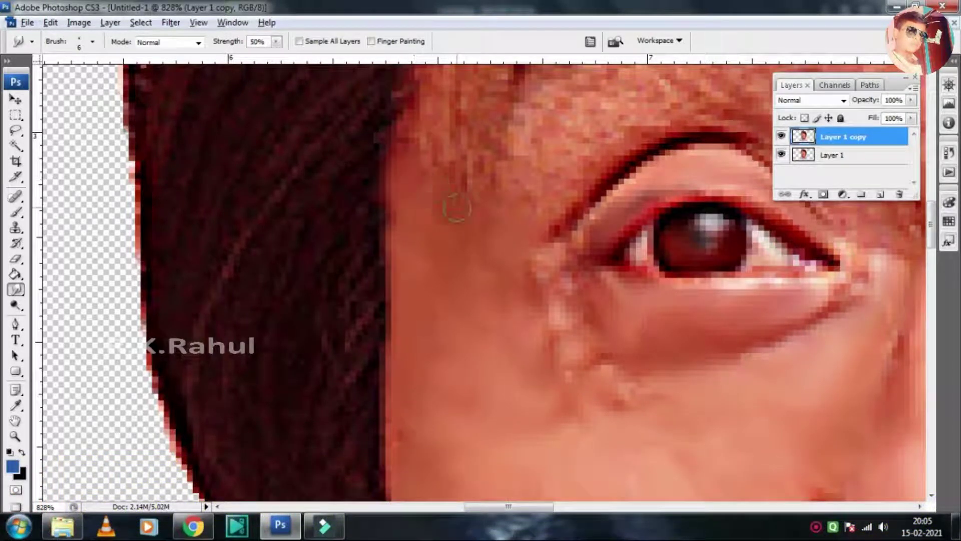
pyautogui.moveTo(520, 208); pyautogui.dragTo(441, 135)
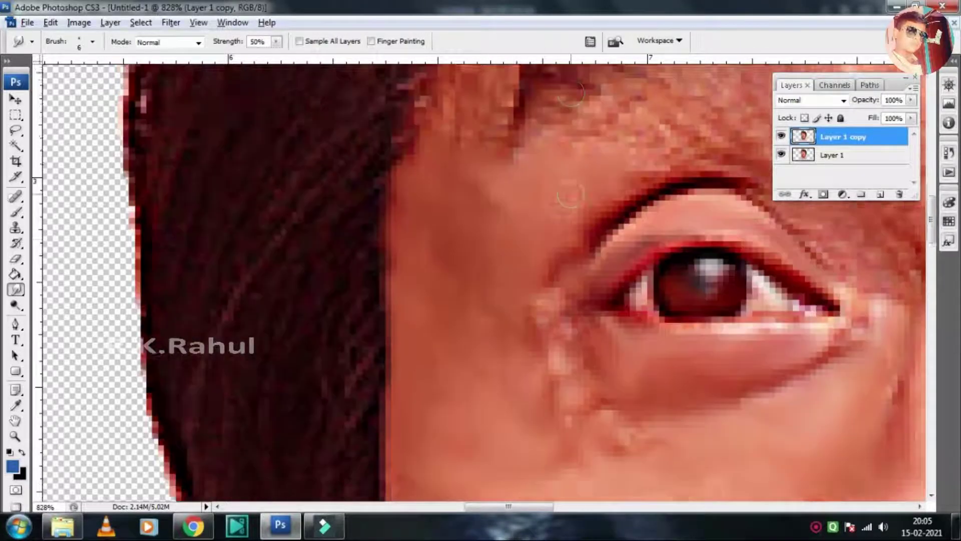
pyautogui.scroll(3, 455, 223)
pyautogui.moveTo(454, 223)
pyautogui.mouseDown()
pyautogui.moveTo(596, 248)
pyautogui.moveTo(640, 246)
pyautogui.moveTo(696, 233)
pyautogui.moveTo(715, 197)
pyautogui.mouseUp()
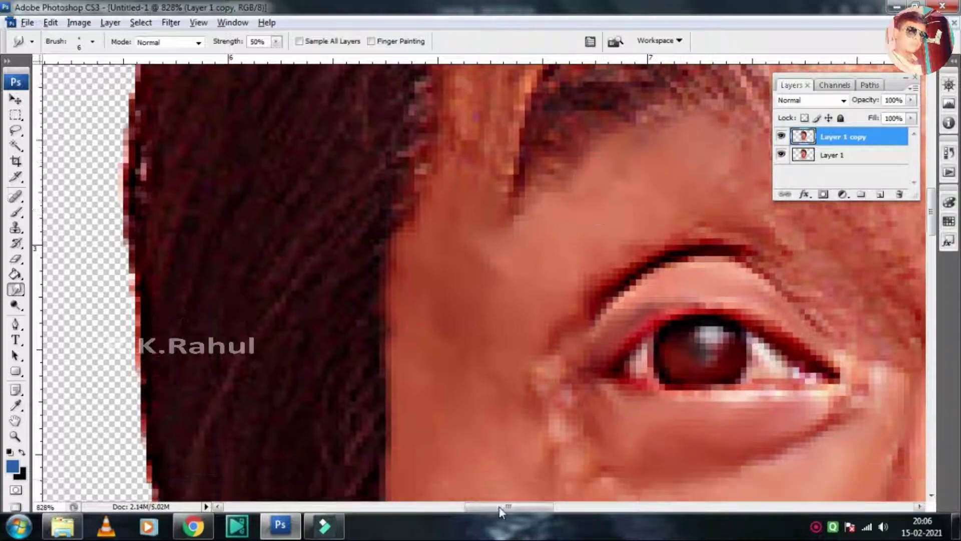
# Soften the wrinkles along the eyebrow and smooth the forehead skin.
pyautogui.hscroll(7, 715, 197)
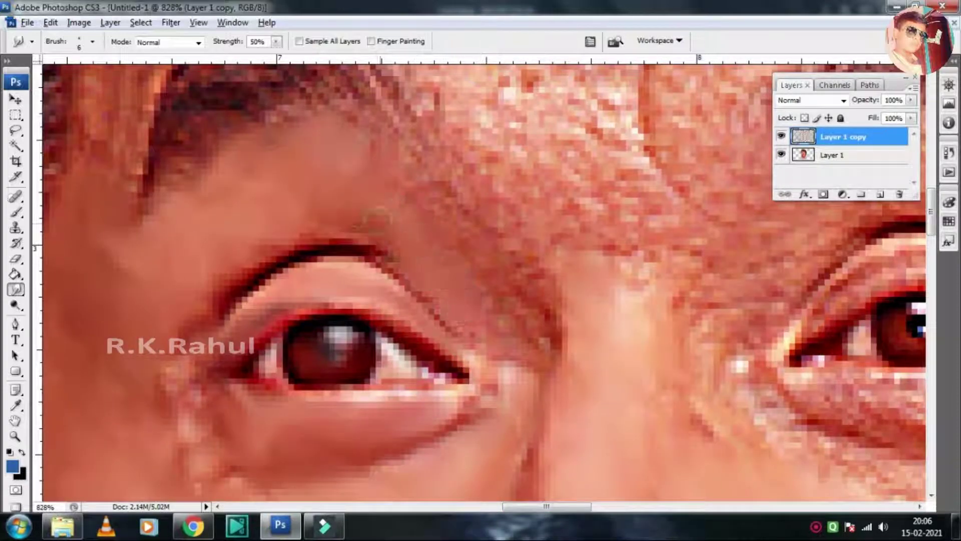
pyautogui.moveTo(577, 506); pyautogui.dragTo(543, 509)
pyautogui.scroll(3, 458, 298)
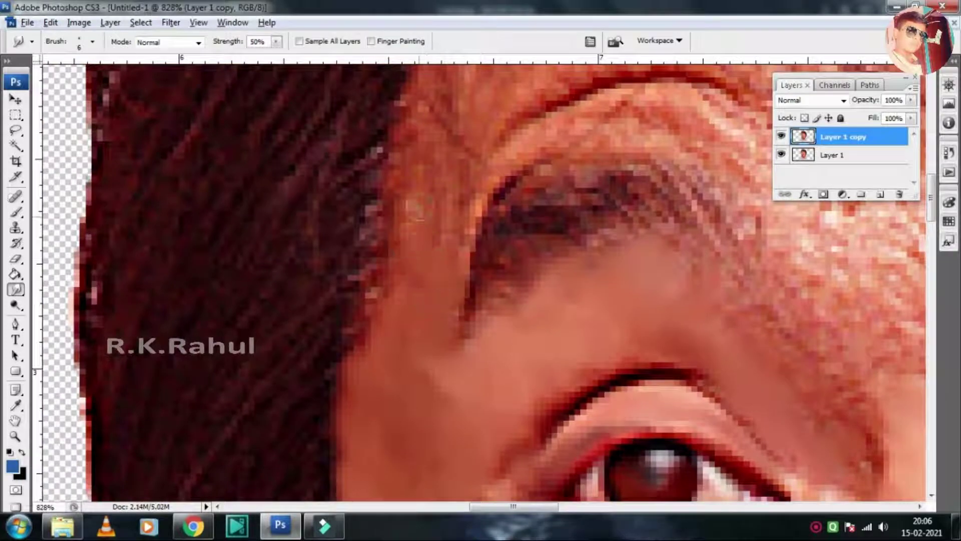
pyautogui.scroll(-2, 422, 168)
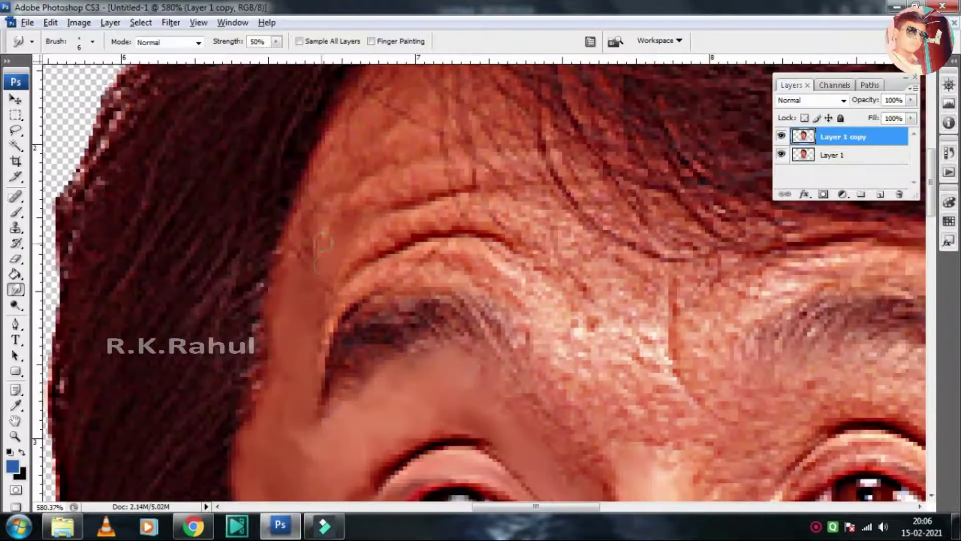
pyautogui.moveTo(317, 338)
pyautogui.mouseDown()
pyautogui.moveTo(559, 301)
pyautogui.moveTo(568, 350)
pyautogui.moveTo(595, 310)
pyautogui.mouseUp()
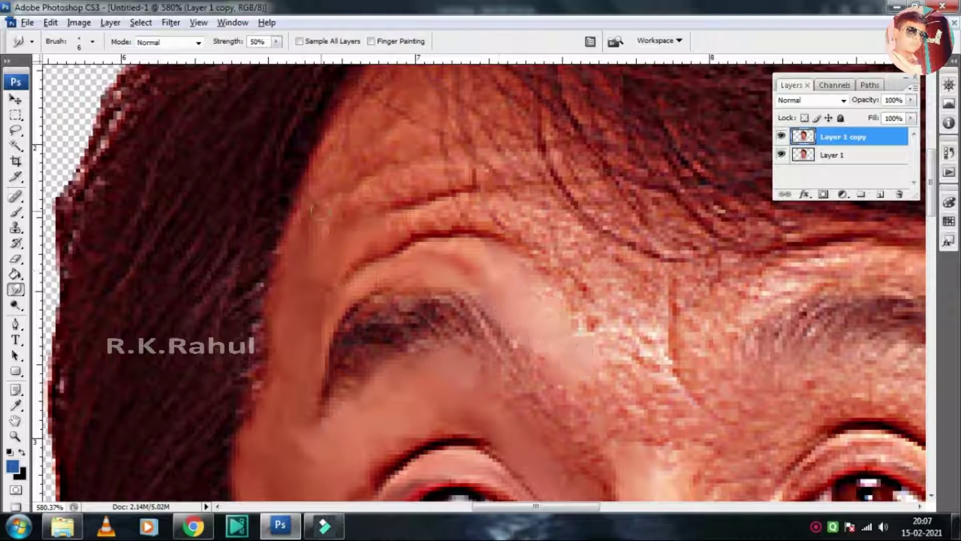
pyautogui.moveTo(300, 225)
pyautogui.mouseDown()
pyautogui.moveTo(388, 198)
pyautogui.moveTo(506, 222)
pyautogui.mouseUp()
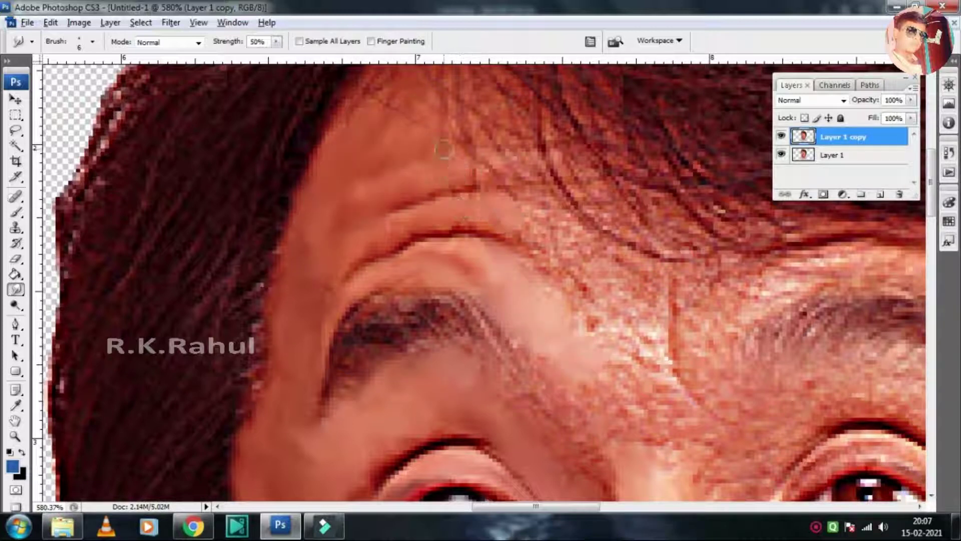
# Smudge the skin near the brow and soften the left end of the brow crease.
pyautogui.scroll(3, 443, 150)
pyautogui.moveTo(521, 307); pyautogui.dragTo(566, 376)
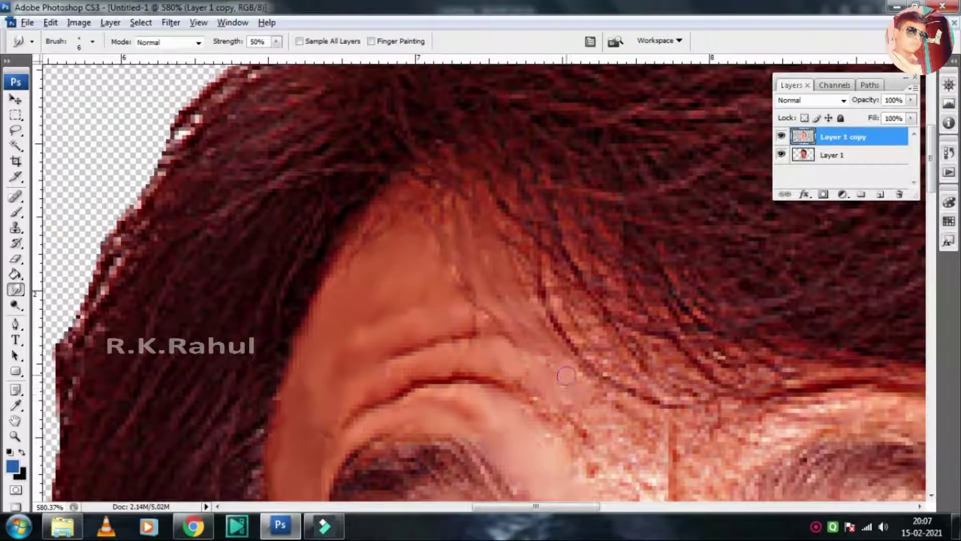
pyautogui.scroll(-2, 566, 375)
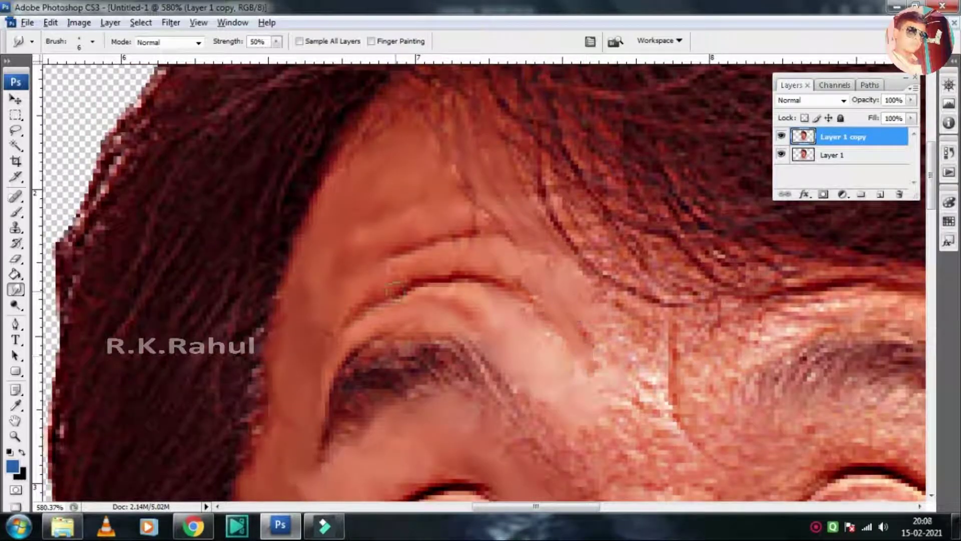
pyautogui.moveTo(395, 285); pyautogui.dragTo(544, 315)
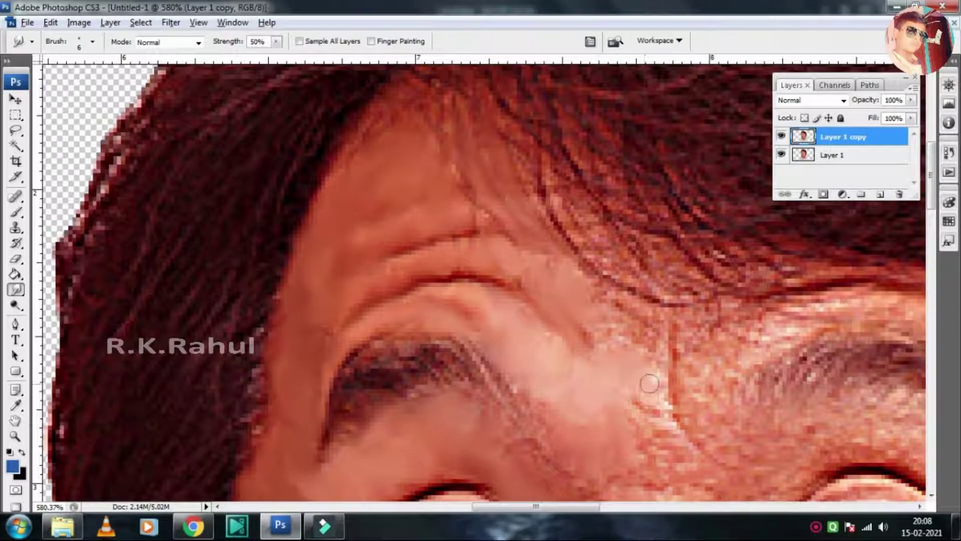
pyautogui.scroll(-3, 646, 395)
pyautogui.scroll(-1, 637, 421)
# Load another brush set and select a new brush tip size.
pyautogui.rightClick(580, 292)
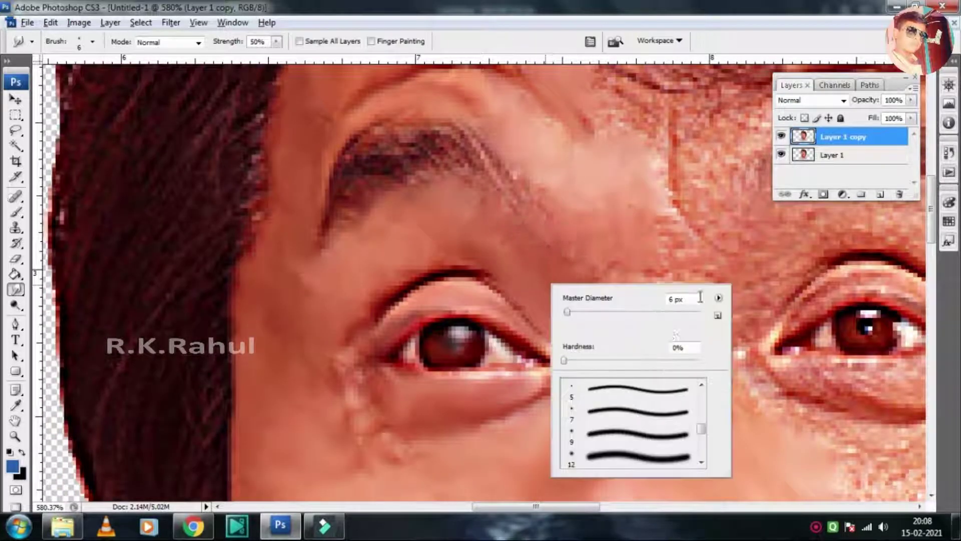
pyautogui.click(718, 294)
pyautogui.click(741, 440)
pyautogui.click(431, 206)
pyautogui.doubleClick(615, 396)
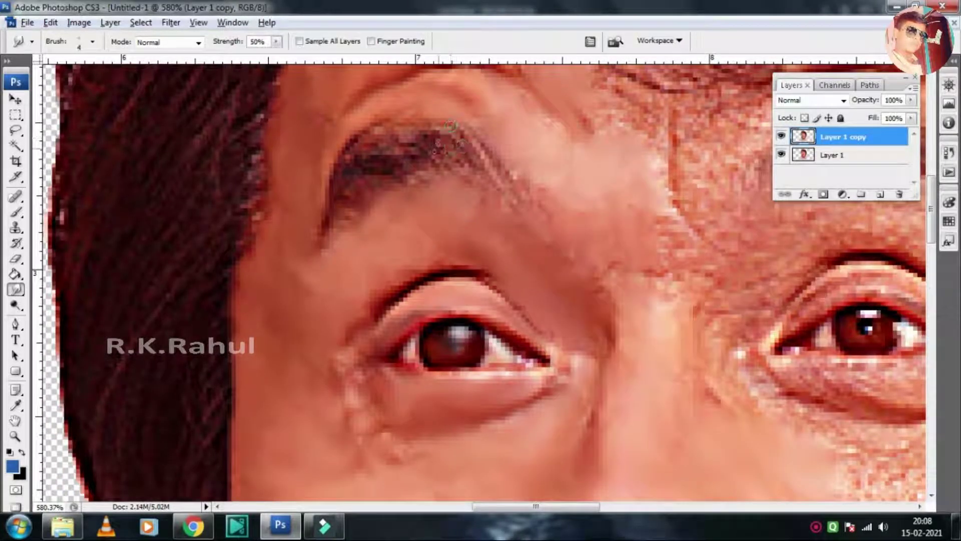
# Set a dark brown foreground colour and a 4-pixel paint brush.
pyautogui.press('b')
pyautogui.click(12, 466)
pyautogui.click(686, 357)
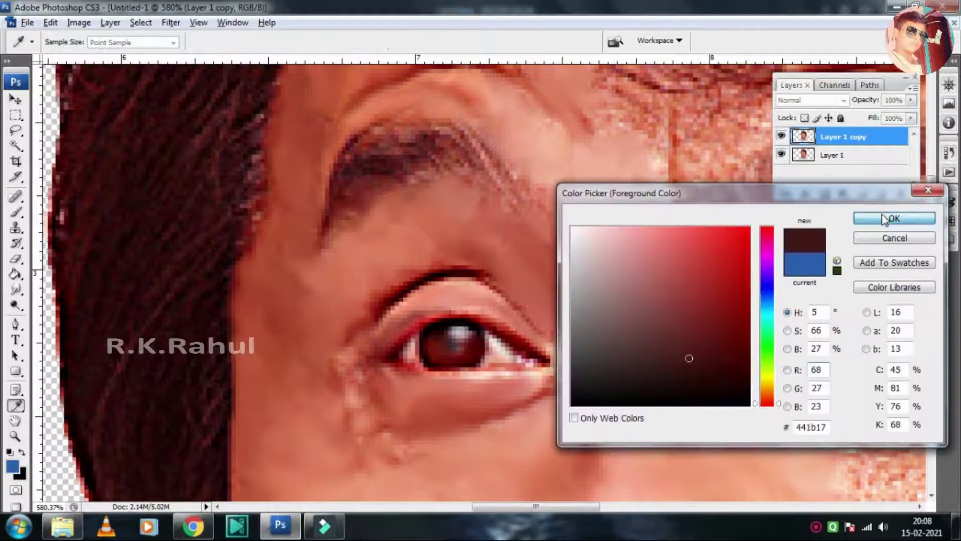
pyautogui.click(886, 215)
pyautogui.rightClick(418, 225)
pyautogui.doubleClick(489, 419)
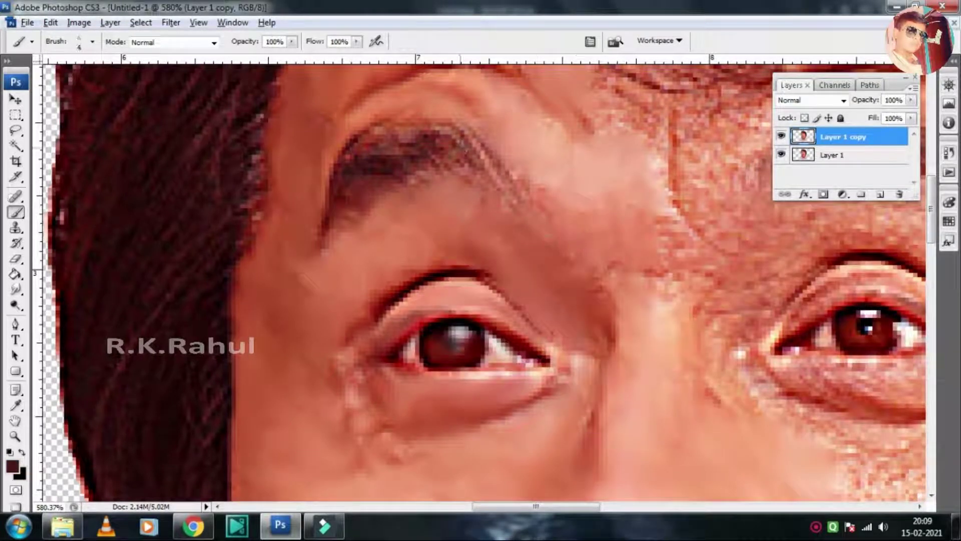
pyautogui.moveTo(514, 506)
pyautogui.mouseDown()
pyautogui.moveTo(552, 507)
pyautogui.moveTo(520, 506)
pyautogui.mouseUp()
# Return to the Smudge tool with a small tip from the calligraphic brush set.
pyautogui.press('r')
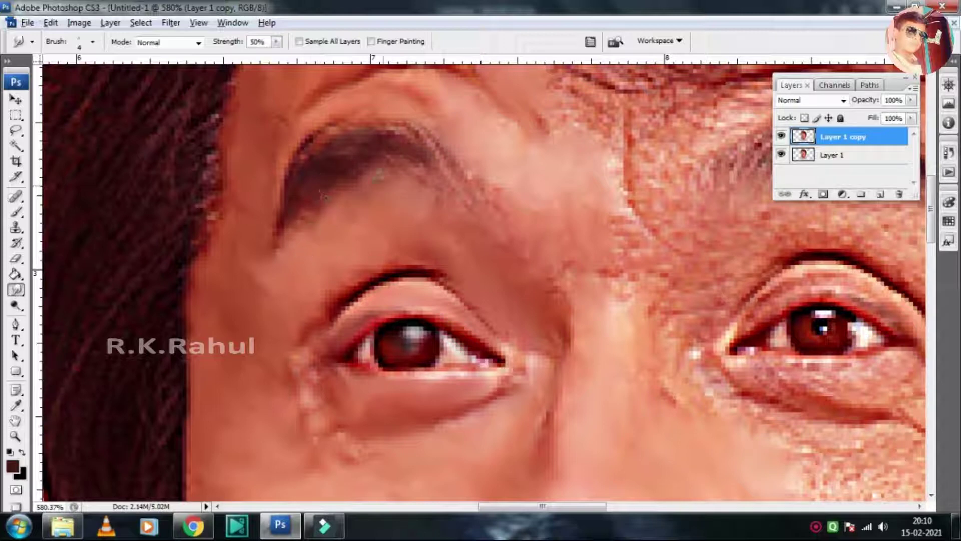
pyautogui.click(92, 42)
pyautogui.click(664, 249)
pyautogui.click(719, 380)
pyautogui.click(431, 206)
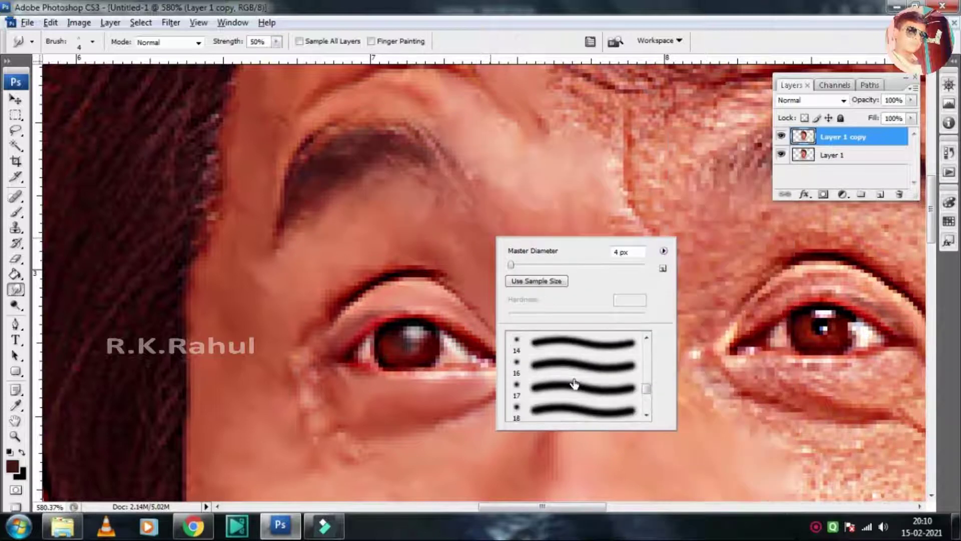
pyautogui.doubleClick(575, 384)
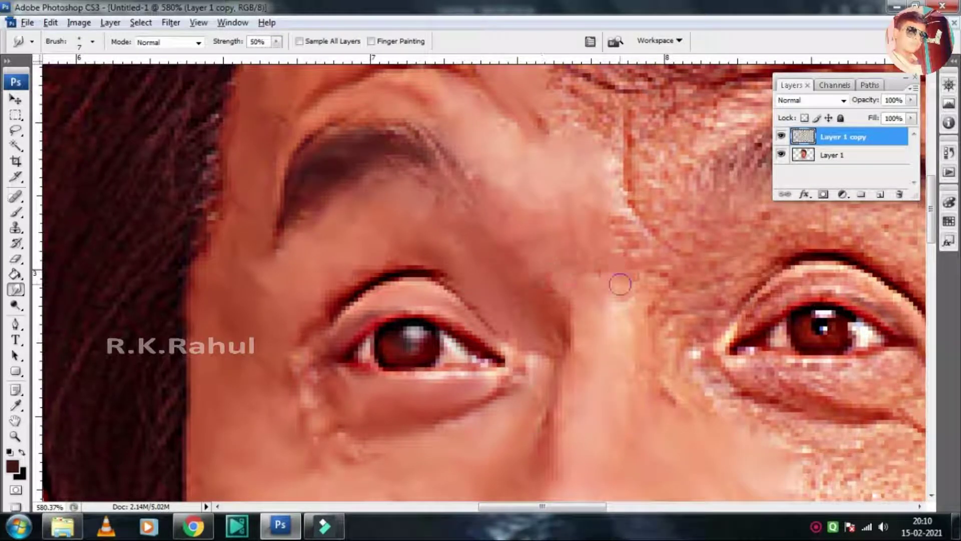
# Smooth the skin between the eyes.
pyautogui.moveTo(617, 281); pyautogui.dragTo(623, 175)
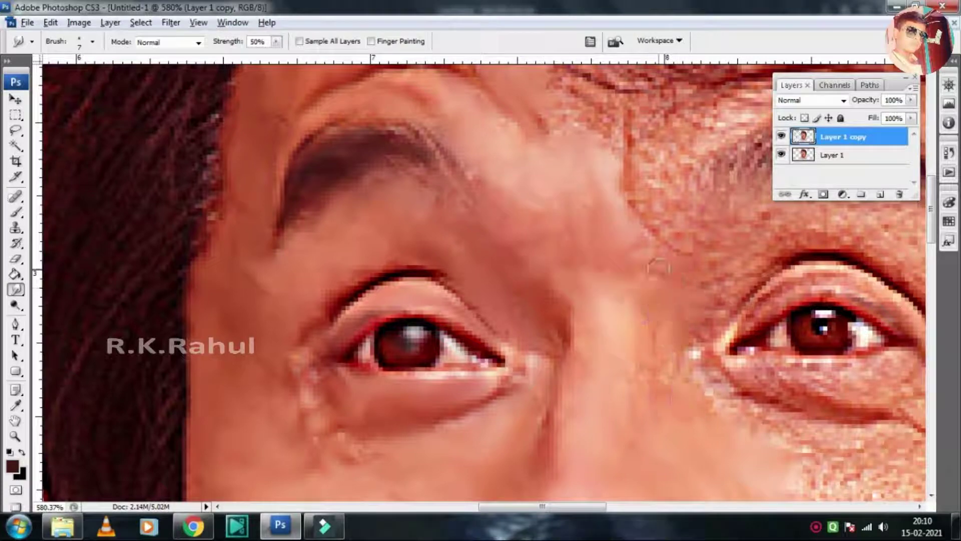
pyautogui.moveTo(550, 506); pyautogui.dragTo(608, 510)
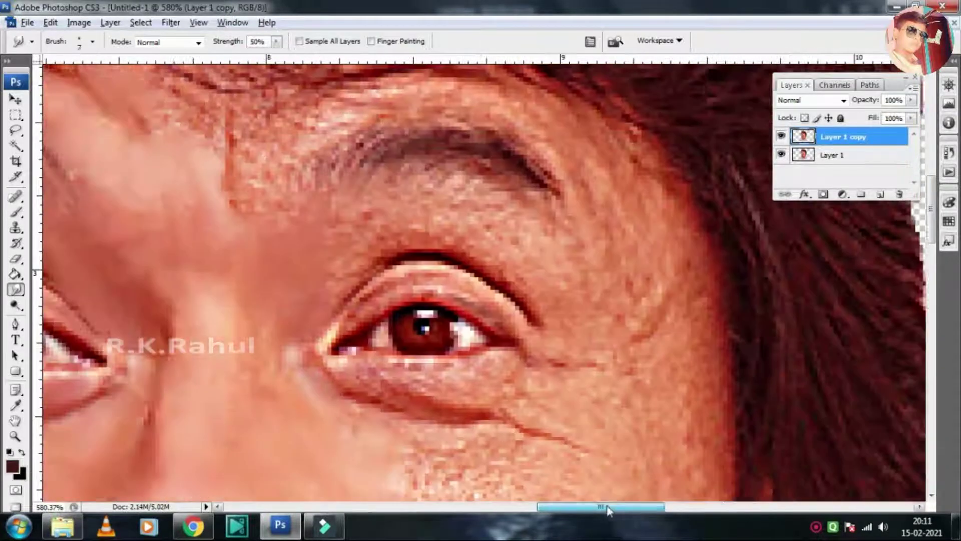
pyautogui.scroll(-2, 339, 328)
pyautogui.moveTo(339, 328)
pyautogui.mouseDown()
pyautogui.moveTo(414, 349)
pyautogui.moveTo(504, 337)
pyautogui.moveTo(396, 450)
pyautogui.moveTo(422, 390)
pyautogui.moveTo(445, 390)
pyautogui.mouseUp()
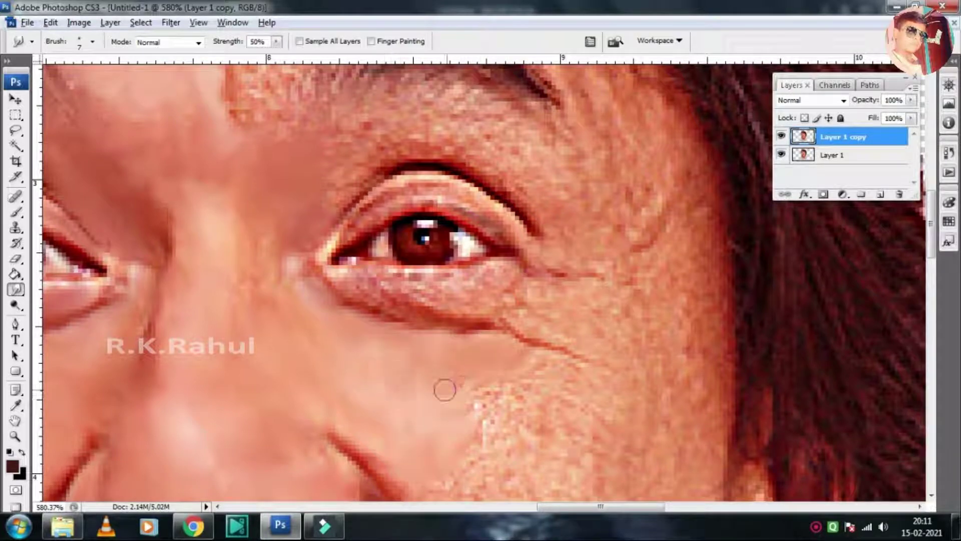
pyautogui.scroll(-1, 454, 399)
pyautogui.scroll(-2, 446, 385)
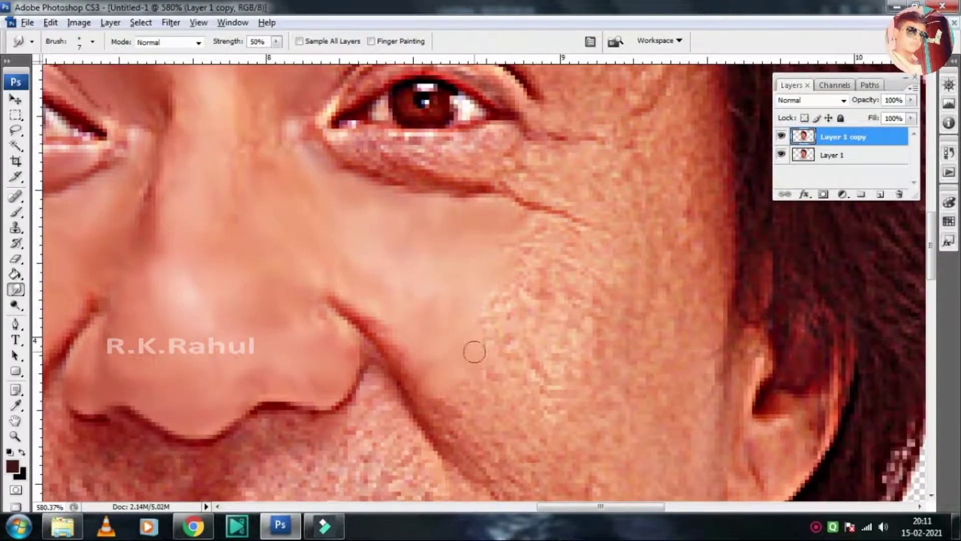
# Smooth the textured cheek and blend the dark crease beside the nose.
pyautogui.moveTo(474, 352)
pyautogui.mouseDown()
pyautogui.moveTo(502, 248)
pyautogui.moveTo(512, 249)
pyautogui.moveTo(480, 365)
pyautogui.mouseUp()
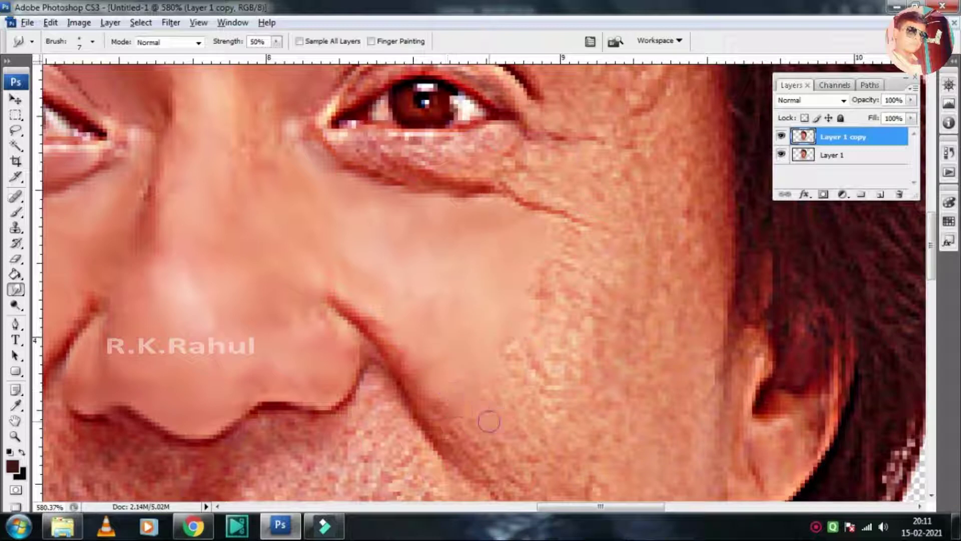
pyautogui.moveTo(489, 422)
pyautogui.mouseDown()
pyautogui.moveTo(452, 403)
pyautogui.moveTo(452, 367)
pyautogui.moveTo(463, 425)
pyautogui.mouseUp()
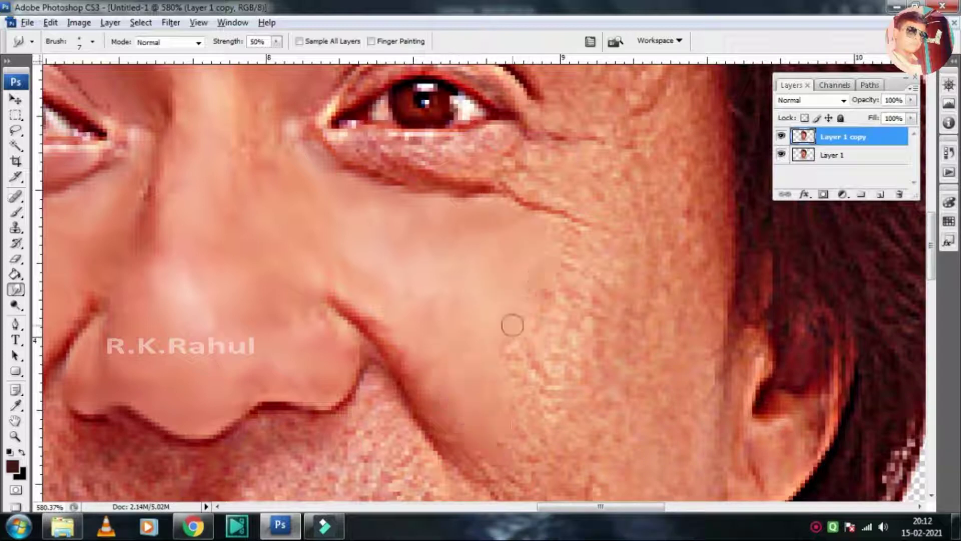
pyautogui.moveTo(512, 325)
pyautogui.mouseDown()
pyautogui.moveTo(528, 360)
pyautogui.moveTo(524, 302)
pyautogui.moveTo(555, 292)
pyautogui.moveTo(585, 265)
pyautogui.mouseUp()
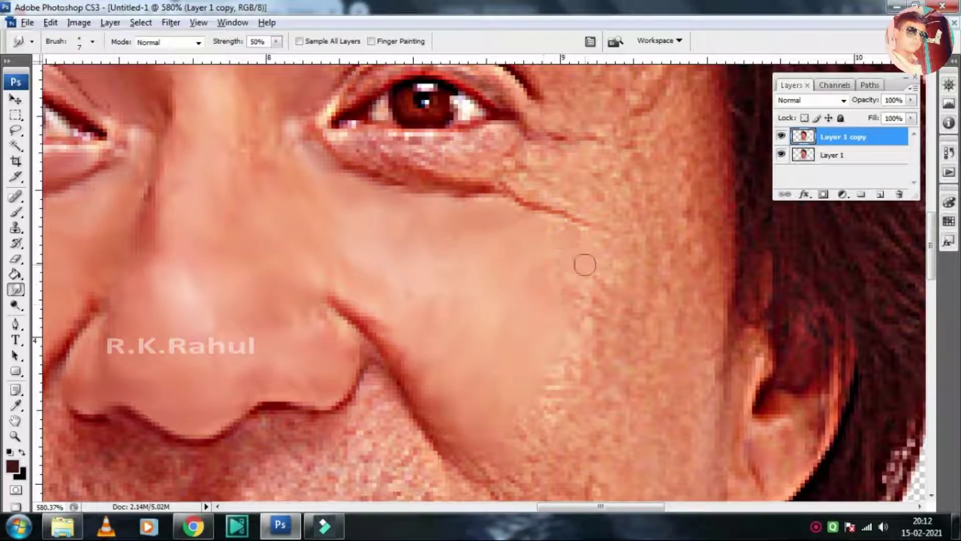
pyautogui.moveTo(476, 191)
pyautogui.mouseDown()
pyautogui.moveTo(605, 228)
pyautogui.moveTo(485, 186)
pyautogui.mouseUp()
pyautogui.scroll(-3, 470, 342)
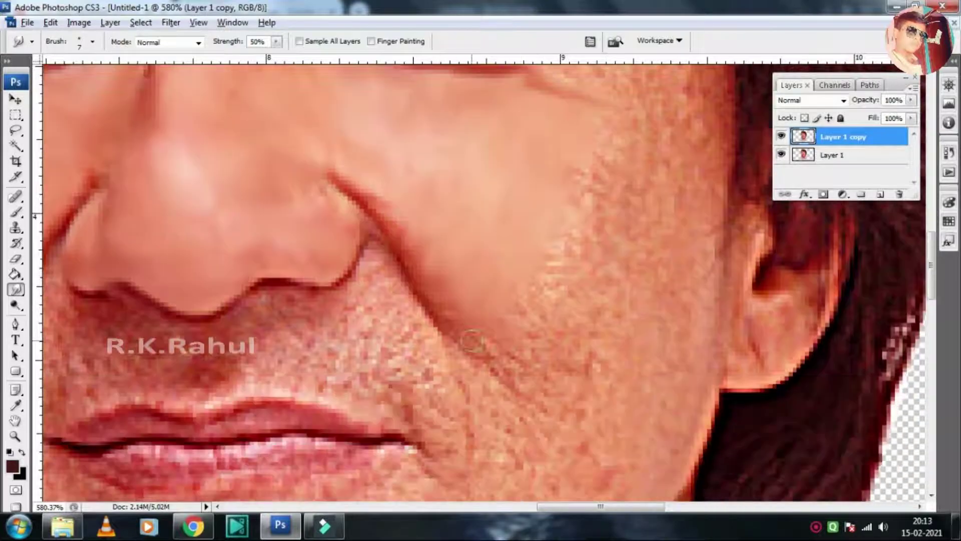
pyautogui.moveTo(511, 344)
pyautogui.mouseDown()
pyautogui.moveTo(579, 184)
pyautogui.moveTo(530, 370)
pyautogui.moveTo(585, 289)
pyautogui.mouseUp()
# Smudge away the red spots on the lower cheek.
pyautogui.scroll(3, 625, 150)
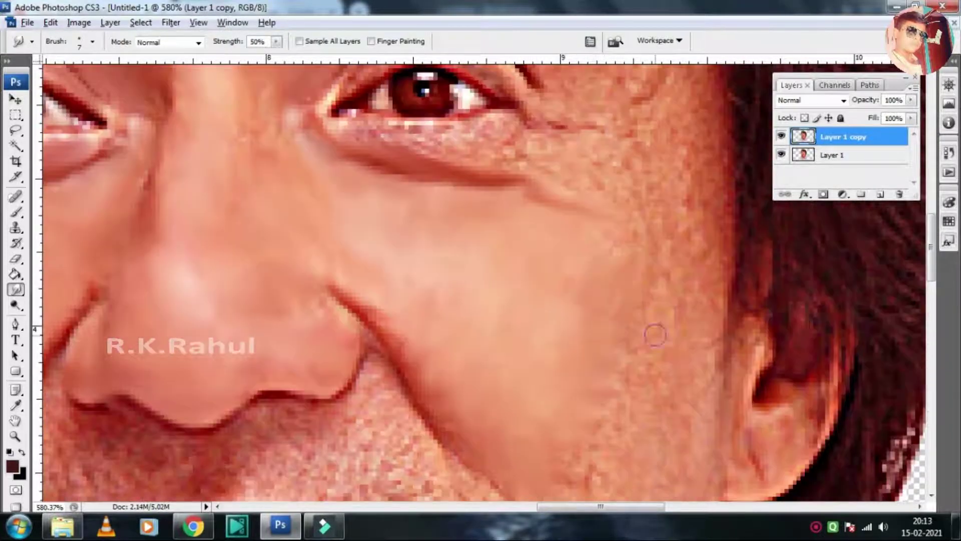
pyautogui.scroll(-2, 613, 416)
pyautogui.scroll(-1, 575, 401)
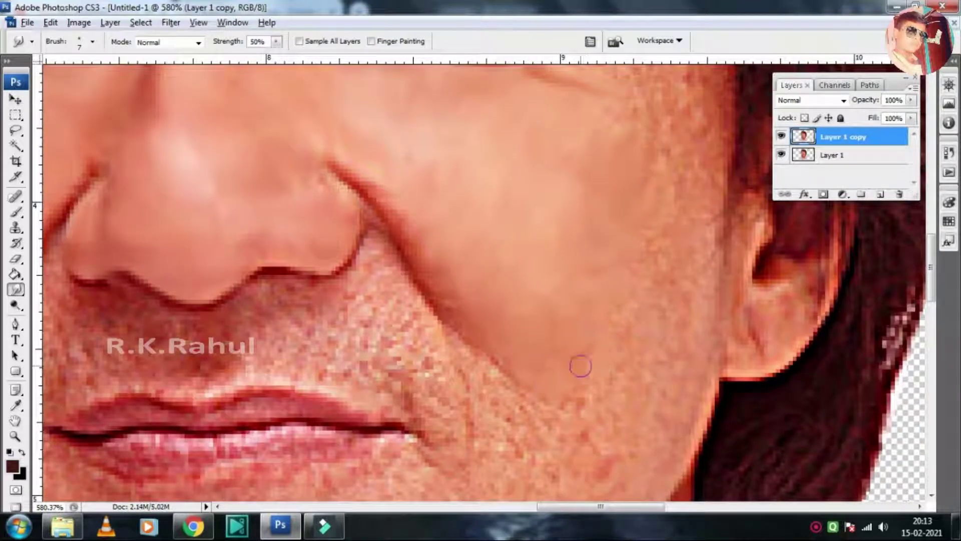
pyautogui.moveTo(578, 378)
pyautogui.mouseDown()
pyautogui.moveTo(597, 429)
pyautogui.moveTo(612, 375)
pyautogui.moveTo(624, 451)
pyautogui.moveTo(617, 325)
pyautogui.mouseUp()
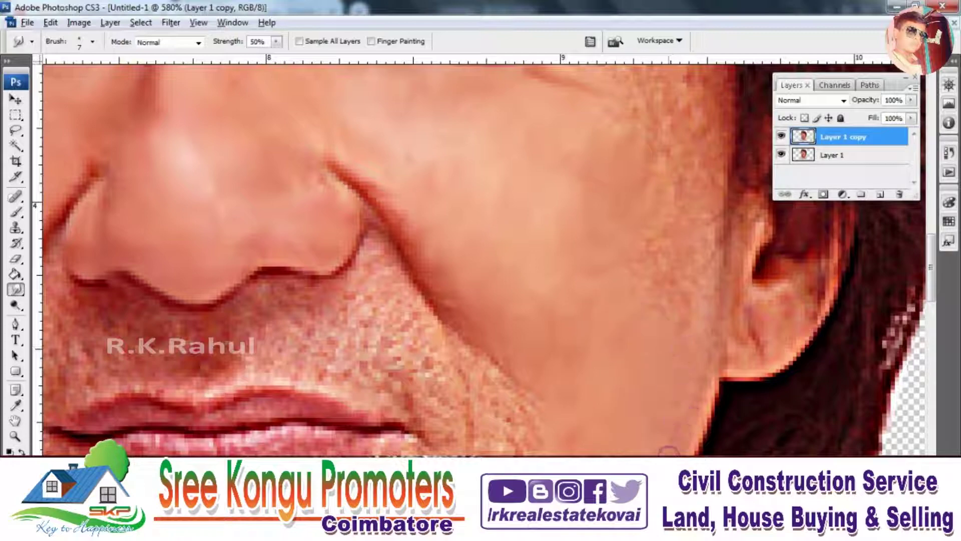
pyautogui.scroll(3, 695, 343)
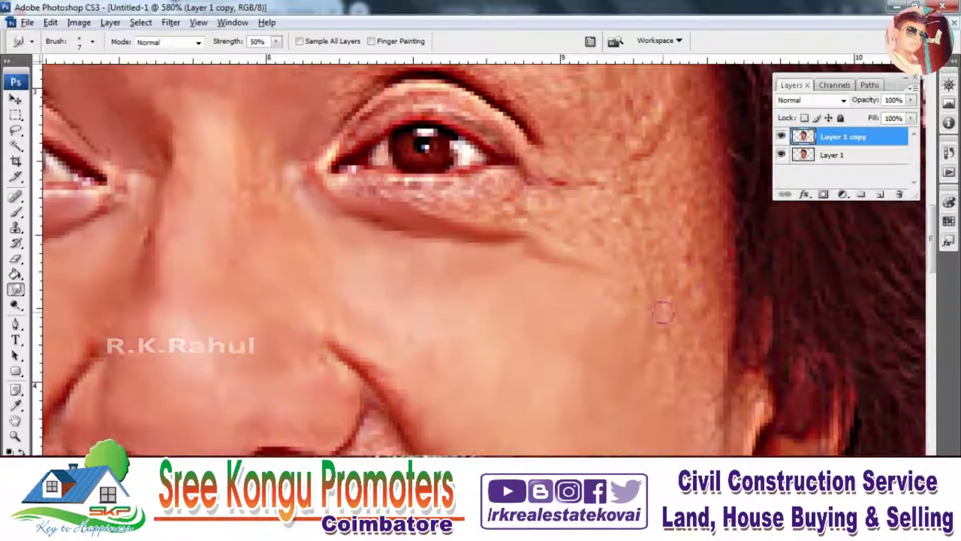
pyautogui.scroll(1, 621, 361)
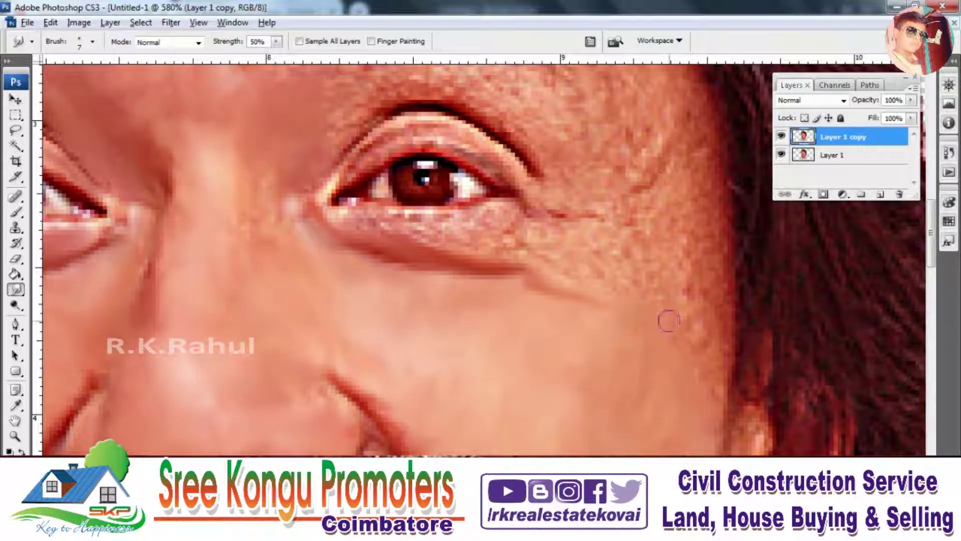
# Soften the under-eye wrinkle, speckled skin, iris and skin around the outer eye corner.
pyautogui.moveTo(670, 320); pyautogui.dragTo(705, 350)
pyautogui.moveTo(597, 273); pyautogui.dragTo(431, 233)
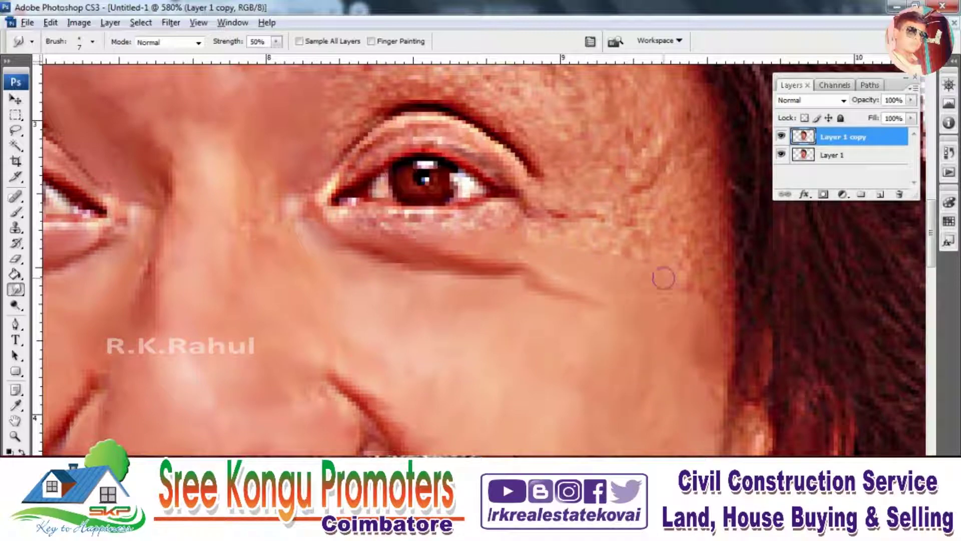
pyautogui.scroll(-1, 664, 275)
pyautogui.moveTo(338, 201)
pyautogui.mouseDown()
pyautogui.moveTo(332, 173)
pyautogui.moveTo(428, 122)
pyautogui.mouseUp()
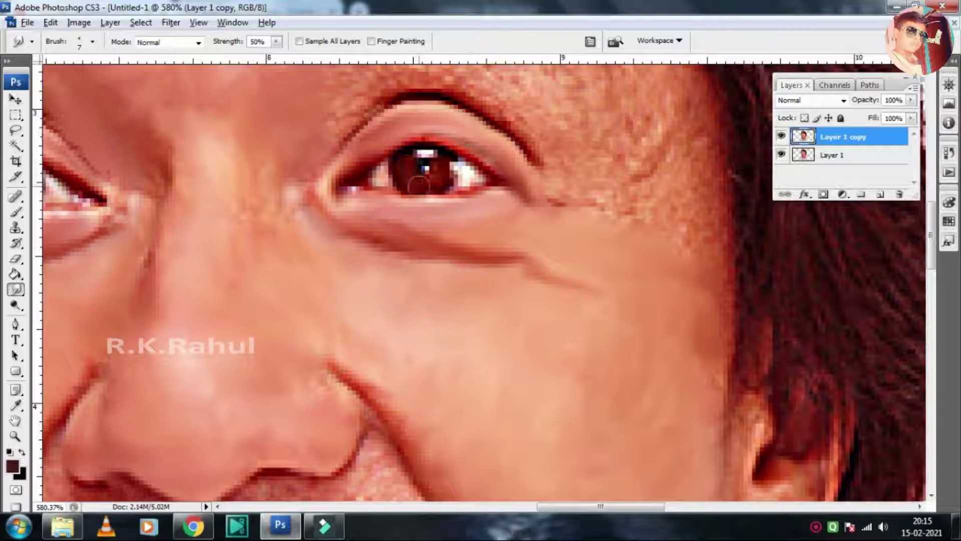
pyautogui.moveTo(415, 163); pyautogui.dragTo(423, 169)
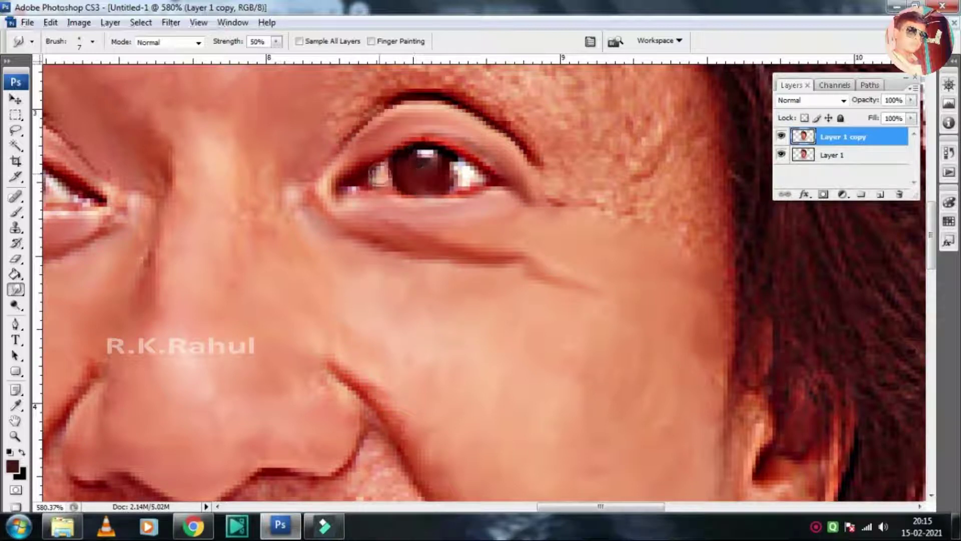
pyautogui.moveTo(550, 203); pyautogui.dragTo(626, 213)
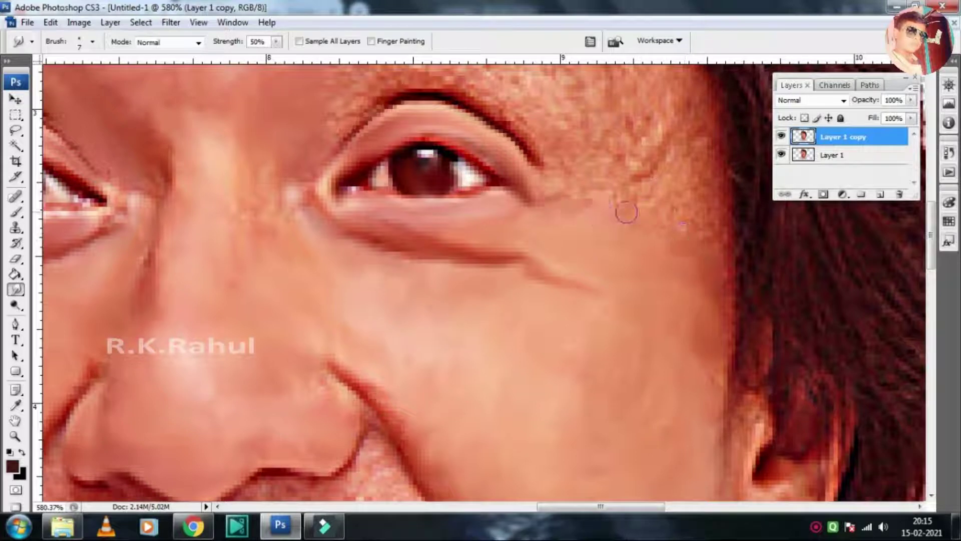
pyautogui.moveTo(700, 236)
pyautogui.mouseDown()
pyautogui.moveTo(539, 180)
pyautogui.moveTo(683, 180)
pyautogui.moveTo(731, 217)
pyautogui.mouseUp()
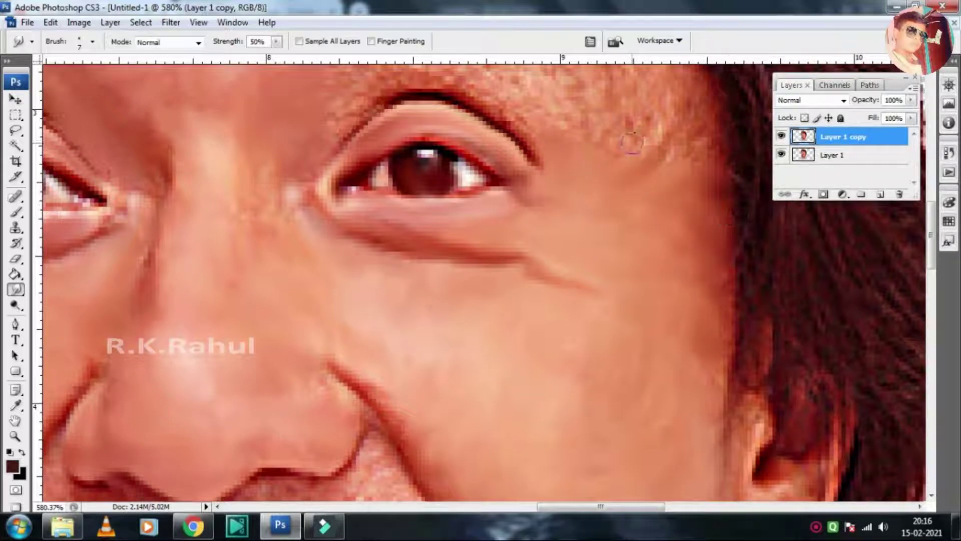
# Smooth the temple, brow skin below the hairline and forehead above the eyebrow.
pyautogui.scroll(1, 632, 143)
pyautogui.scroll(2, 753, 246)
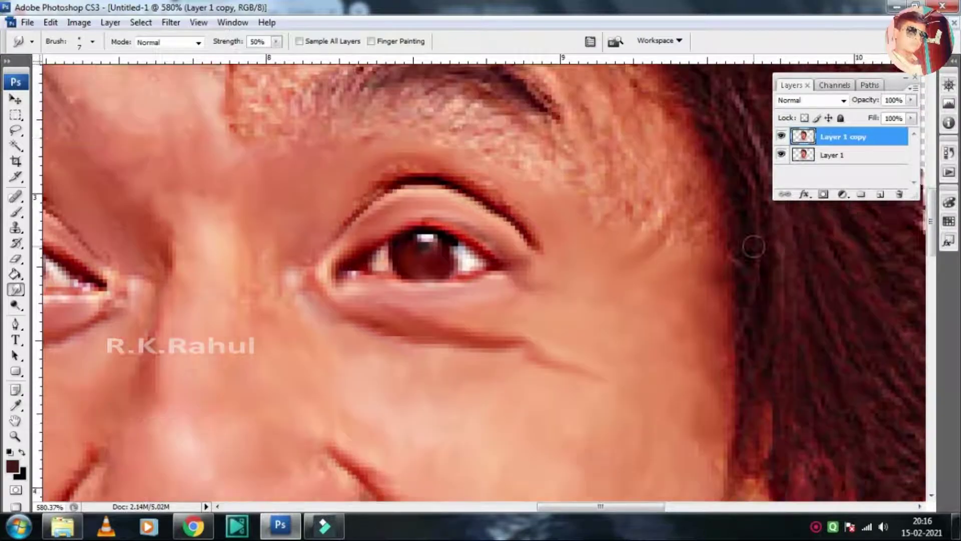
pyautogui.scroll(2, 753, 246)
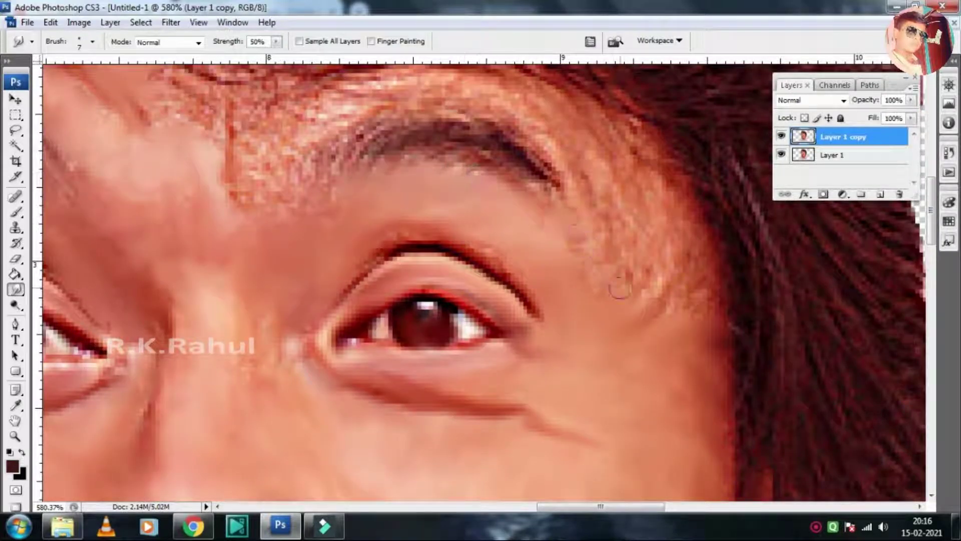
pyautogui.moveTo(619, 288)
pyautogui.mouseDown()
pyautogui.moveTo(653, 175)
pyautogui.moveTo(632, 201)
pyautogui.mouseUp()
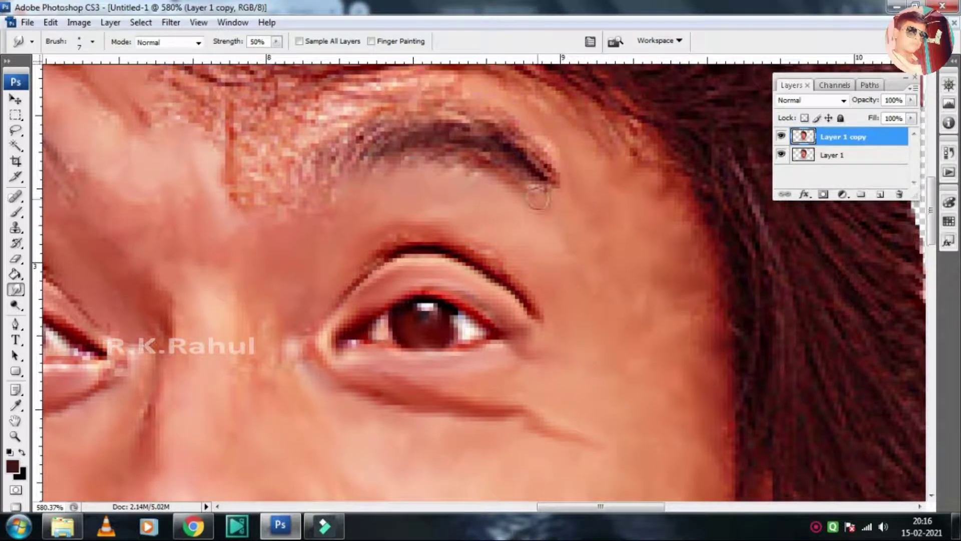
pyautogui.scroll(5, 379, 344)
pyautogui.moveTo(378, 345); pyautogui.dragTo(250, 400)
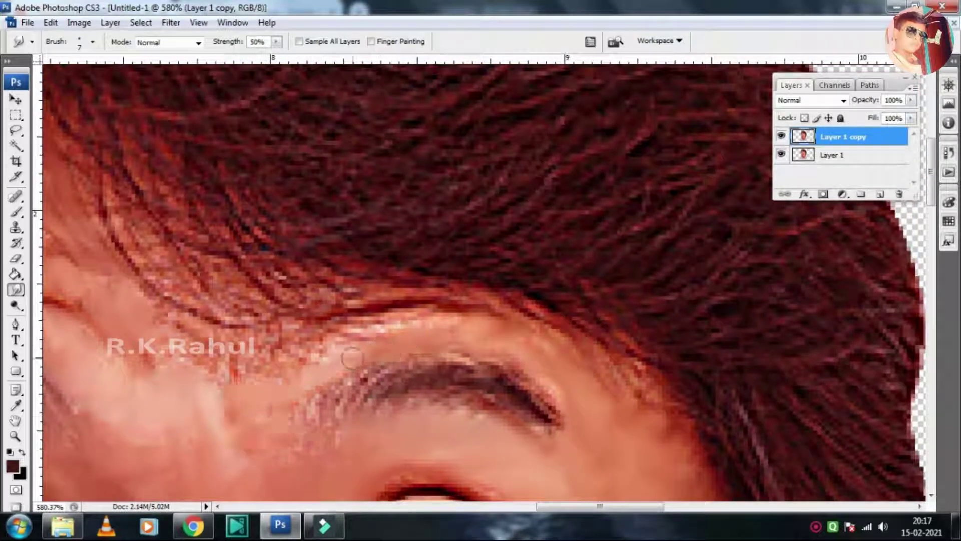
pyautogui.moveTo(311, 365)
pyautogui.mouseDown()
pyautogui.moveTo(269, 346)
pyautogui.moveTo(150, 355)
pyautogui.mouseUp()
pyautogui.moveTo(235, 351); pyautogui.dragTo(211, 402)
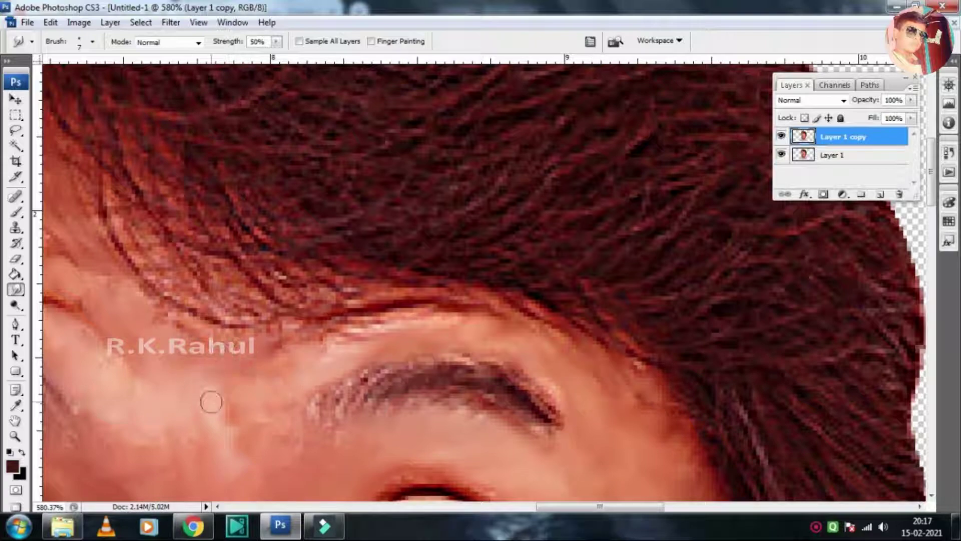
pyautogui.moveTo(302, 368)
pyautogui.mouseDown()
pyautogui.moveTo(358, 325)
pyautogui.moveTo(401, 333)
pyautogui.mouseUp()
# Sample a dark colour and paint over the right eyebrow to darken it.
pyautogui.moveTo(599, 507); pyautogui.dragTo(559, 506)
pyautogui.press('i')
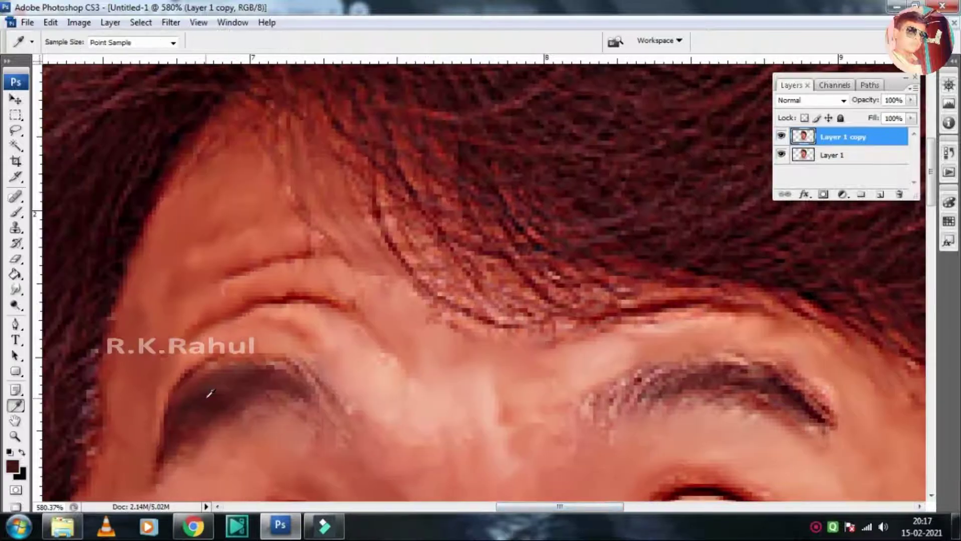
pyautogui.press('b')
pyautogui.moveTo(620, 395); pyautogui.dragTo(700, 376)
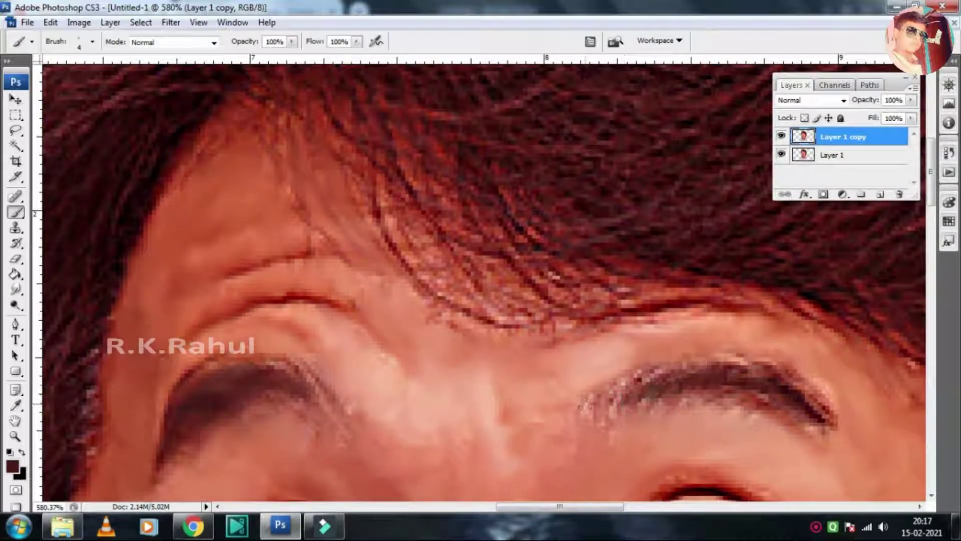
pyautogui.moveTo(585, 406); pyautogui.dragTo(761, 375)
pyautogui.moveTo(821, 420)
pyautogui.mouseDown()
pyautogui.moveTo(595, 410)
pyautogui.moveTo(645, 395)
pyautogui.mouseUp()
# Set the Smudge tool to a small soft brush.
pyautogui.press('r')
pyautogui.rightClick(642, 312)
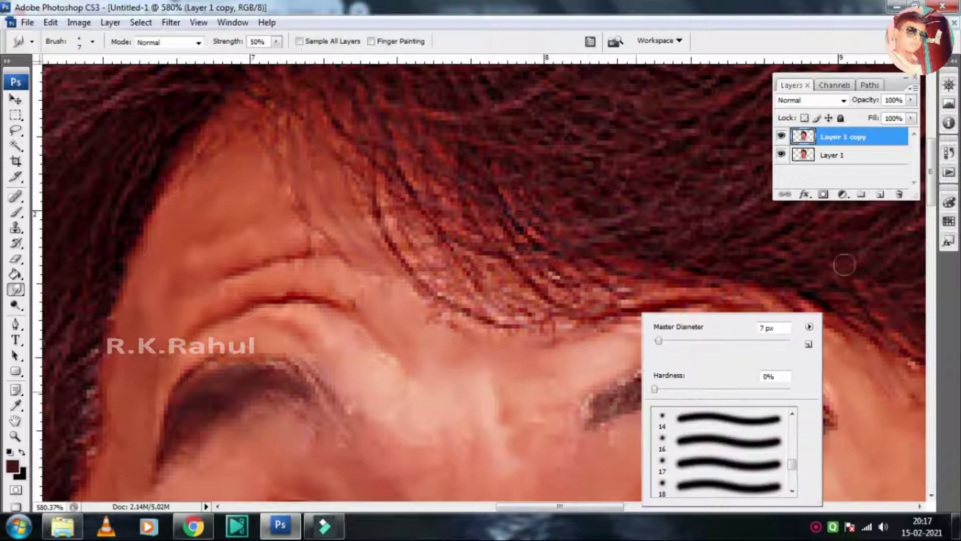
pyautogui.click(808, 326)
pyautogui.press('Escape')
pyautogui.doubleClick(728, 485)
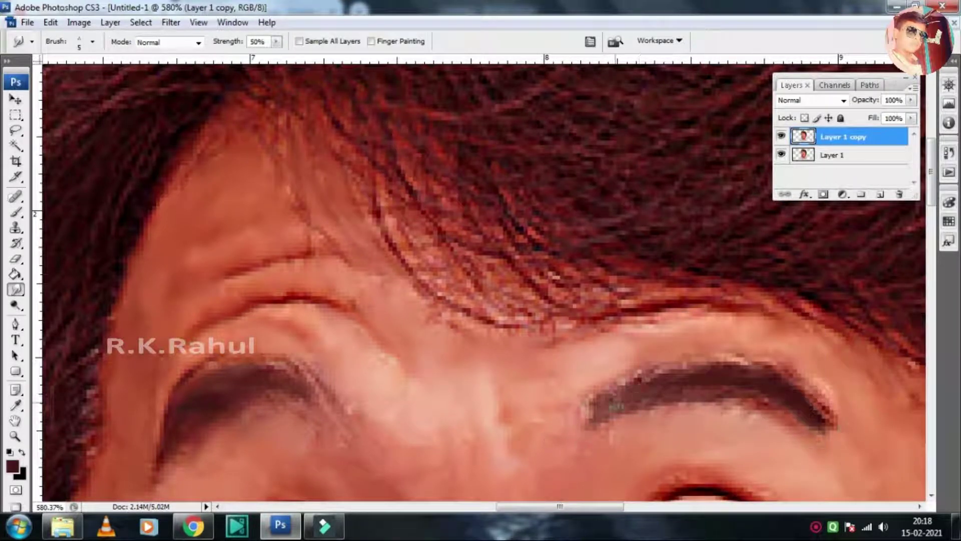
# Delete Layer 1 and duplicate Layer 1 copy as Layer 1 copy 2.
pyautogui.click(871, 155)
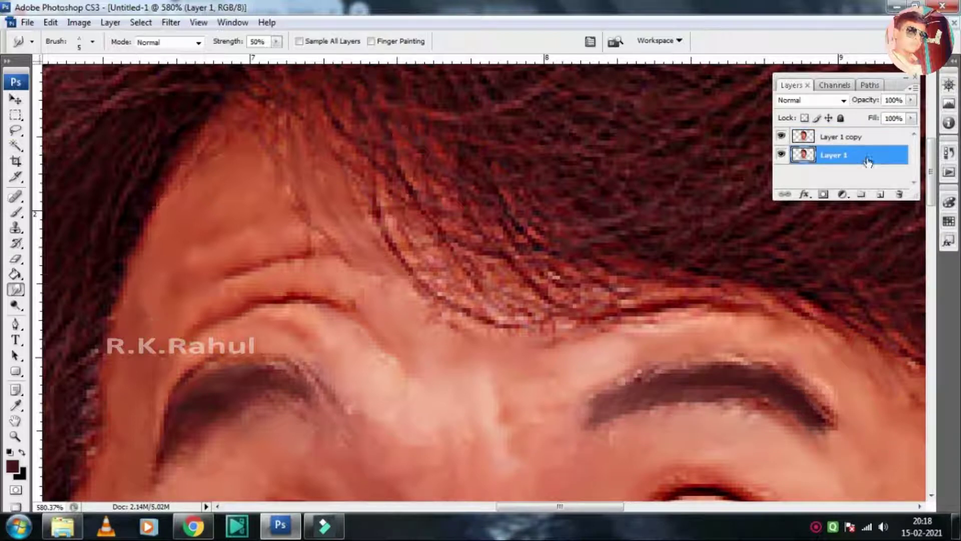
pyautogui.press('Delete')
pyautogui.rightClick(873, 138)
pyautogui.click(859, 188)
pyautogui.click(594, 160)
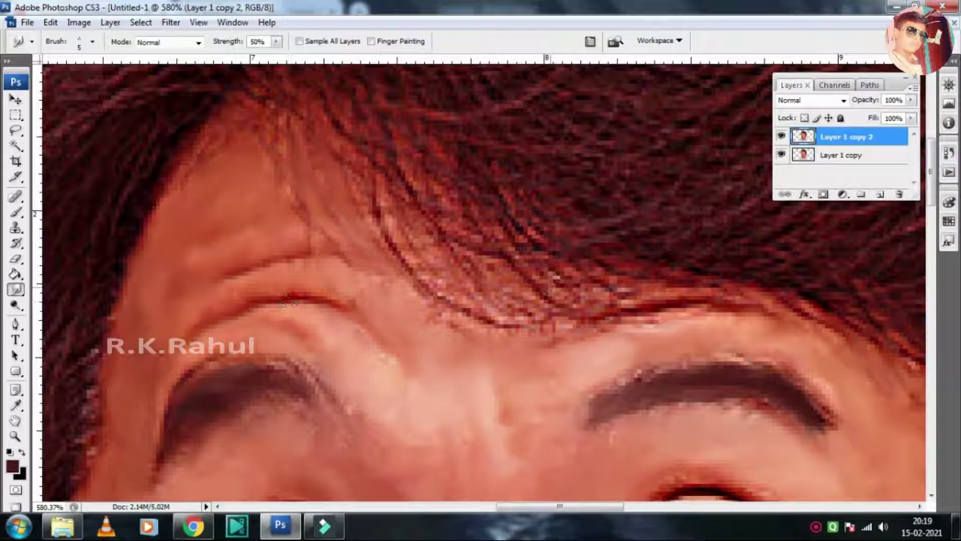
# Reset smudge strength to 50%, enlarge the brush, and zoom in on the mouth.
pyautogui.press('1')
pyautogui.rightClick(406, 180)
pyautogui.press('Return')
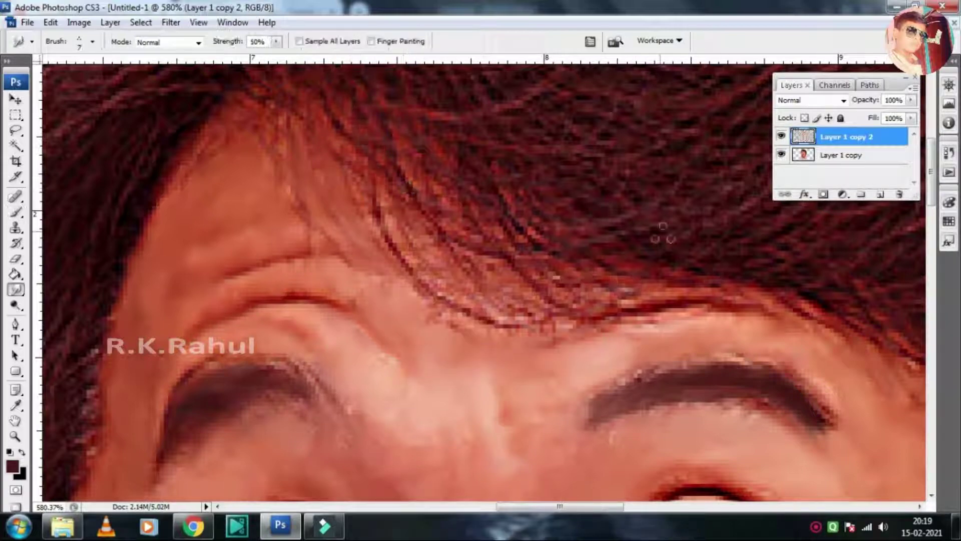
pyautogui.press('5')
pyautogui.press('z')
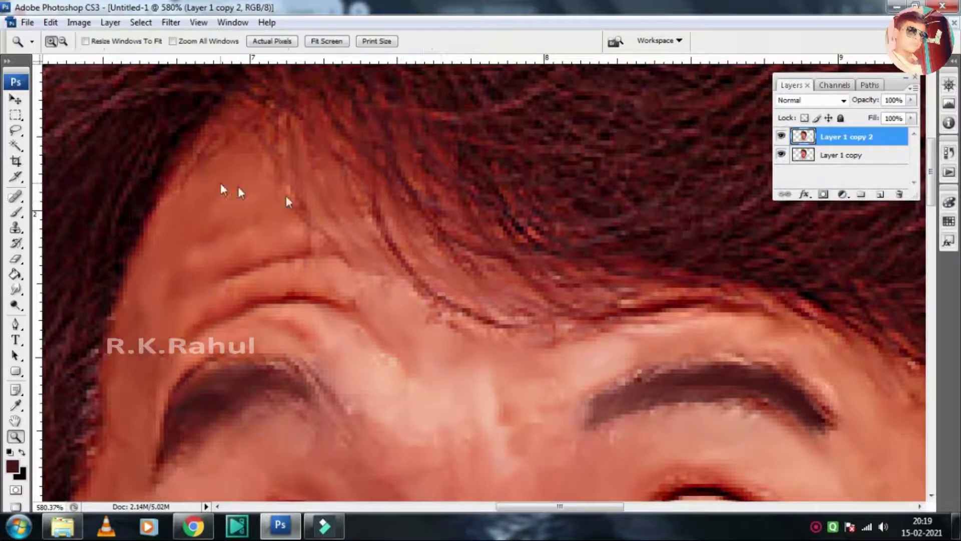
pyautogui.hotkey('ctrl', '0')
pyautogui.moveTo(601, 397); pyautogui.dragTo(601, 398)
# Give the Smudge tool a larger soft brush from a replaced brush set.
pyautogui.press('r')
pyautogui.rightClick(423, 395)
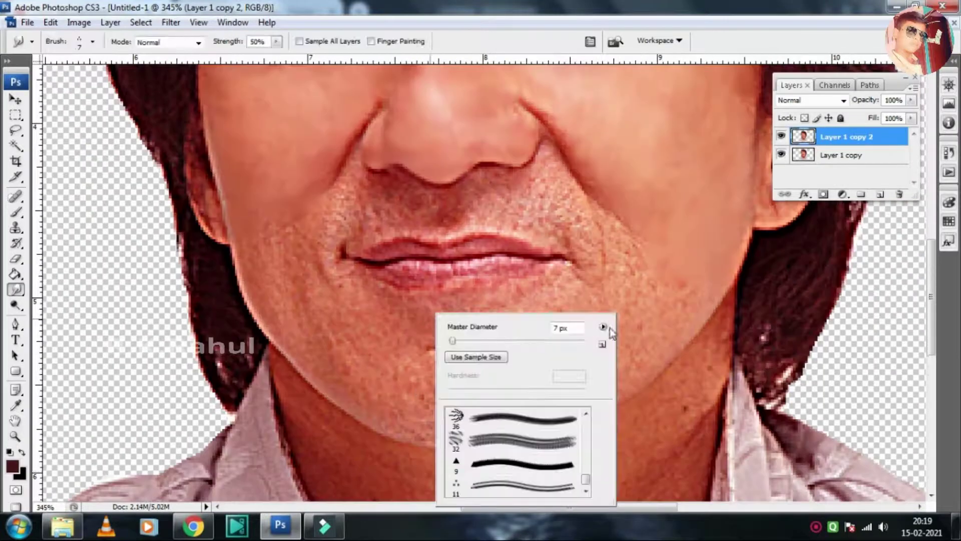
pyautogui.click(602, 326)
pyautogui.click(432, 206)
pyautogui.doubleClick(523, 486)
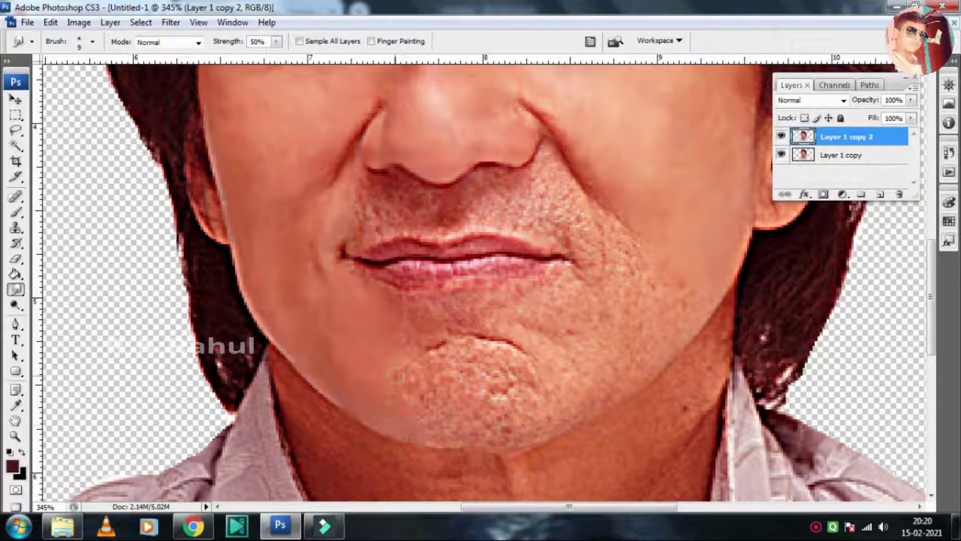
# Smudge the chin crease, chin bottom and rough chin patch smooth.
pyautogui.moveTo(458, 340); pyautogui.dragTo(542, 381)
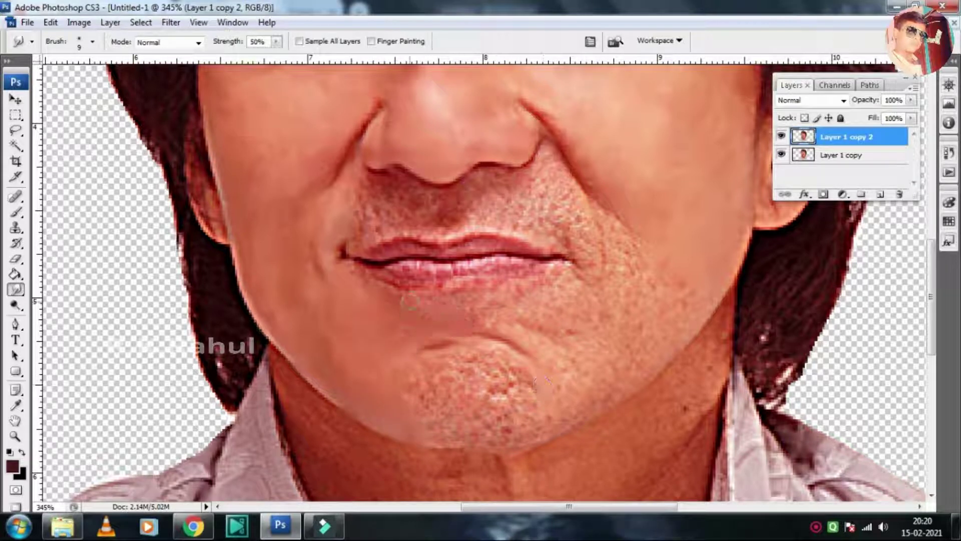
pyautogui.moveTo(530, 342); pyautogui.dragTo(550, 361)
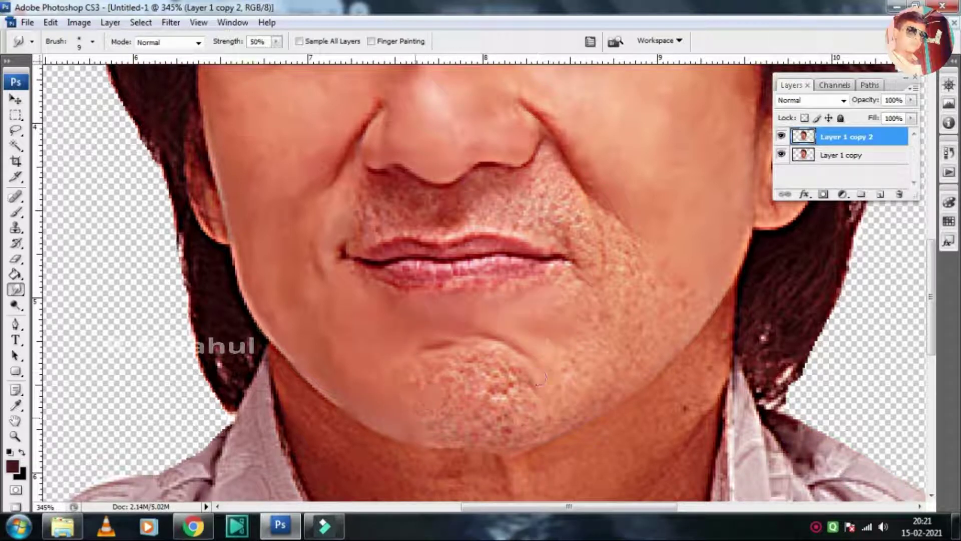
pyautogui.moveTo(431, 426); pyautogui.dragTo(482, 440)
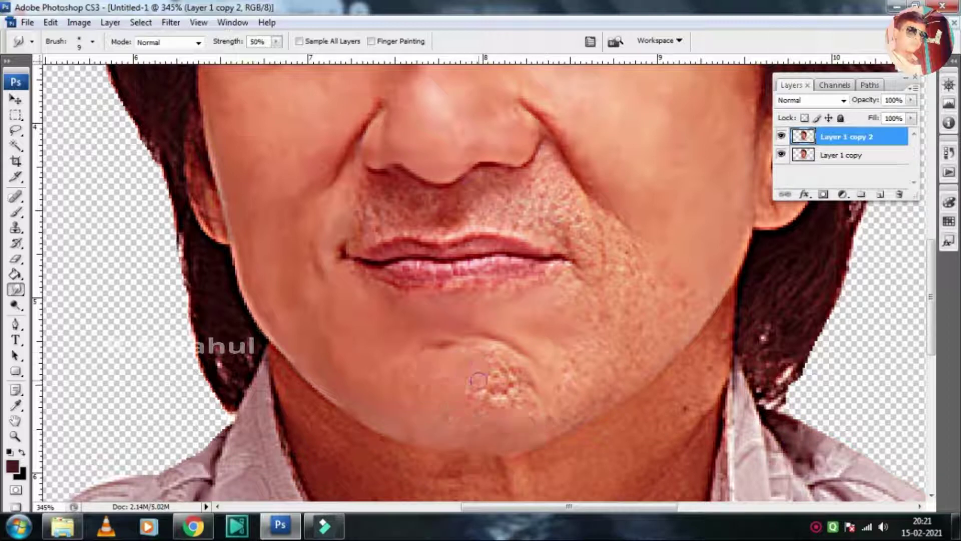
pyautogui.moveTo(478, 380); pyautogui.dragTo(529, 380)
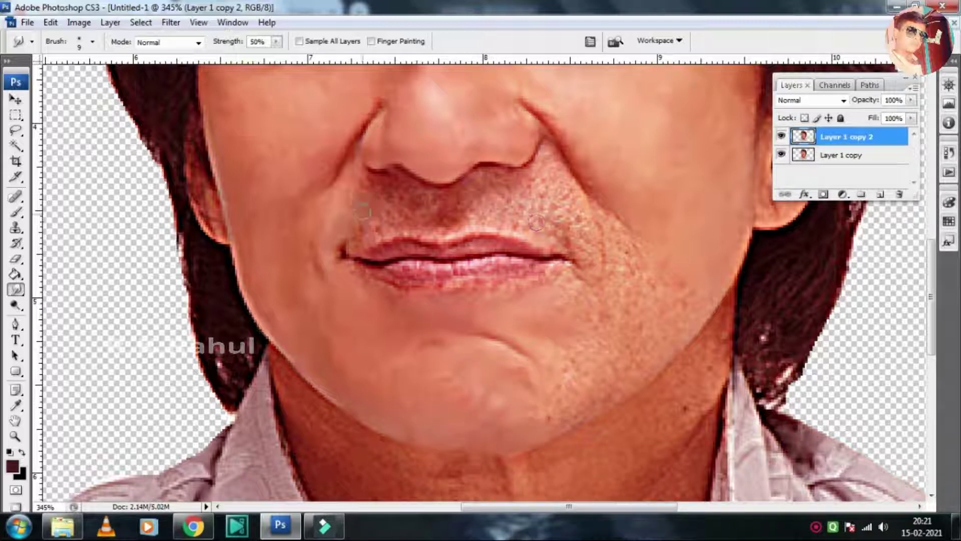
# Smooth the skin above the upper lip and the cheeks beside the mouth.
pyautogui.moveTo(362, 212)
pyautogui.mouseDown()
pyautogui.moveTo(393, 196)
pyautogui.moveTo(452, 198)
pyautogui.moveTo(503, 223)
pyautogui.moveTo(493, 187)
pyautogui.mouseUp()
pyautogui.moveTo(544, 170)
pyautogui.mouseDown()
pyautogui.moveTo(526, 225)
pyautogui.moveTo(560, 201)
pyautogui.moveTo(583, 221)
pyautogui.mouseUp()
pyautogui.moveTo(569, 287)
pyautogui.mouseDown()
pyautogui.moveTo(570, 347)
pyautogui.moveTo(590, 394)
pyautogui.mouseUp()
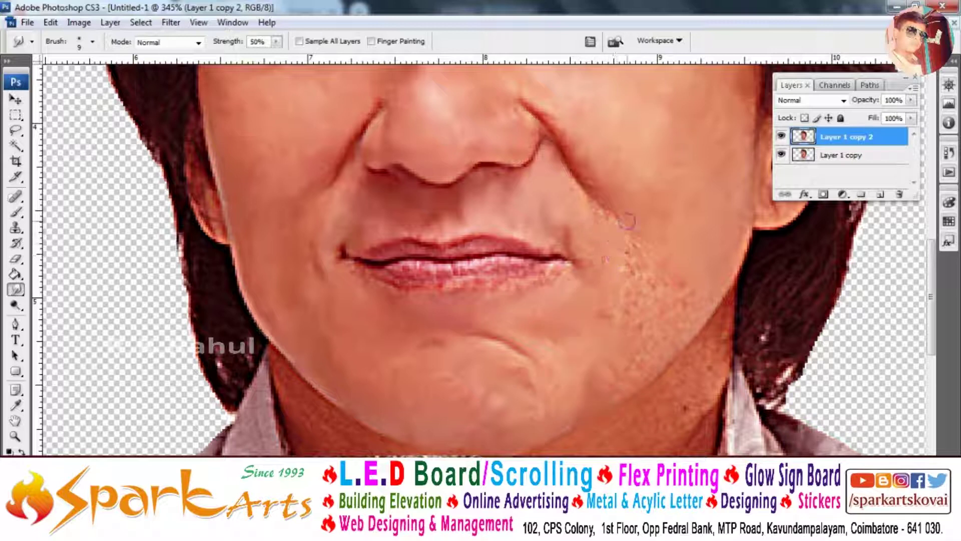
pyautogui.moveTo(664, 287); pyautogui.dragTo(642, 290)
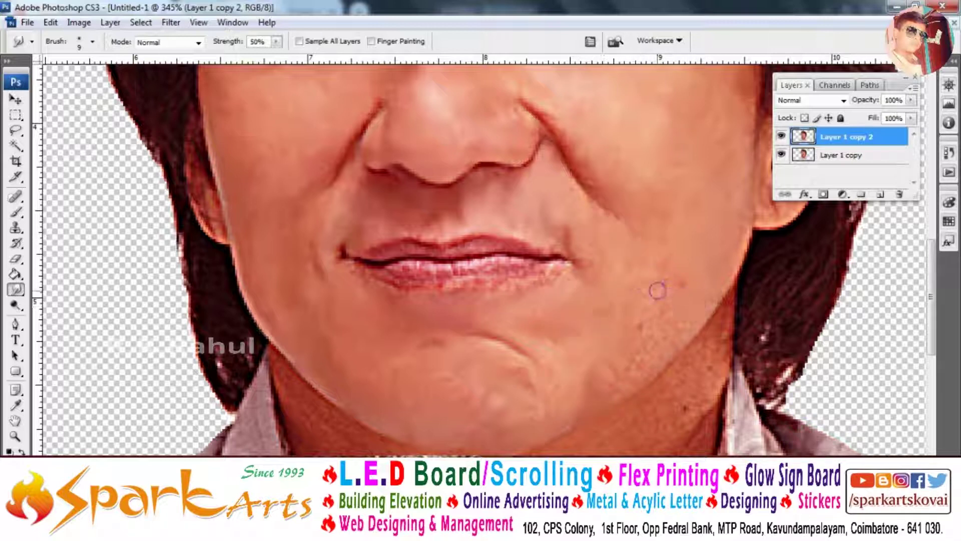
# Set a pink foreground colour and a smaller brush preset.
pyautogui.press('i')
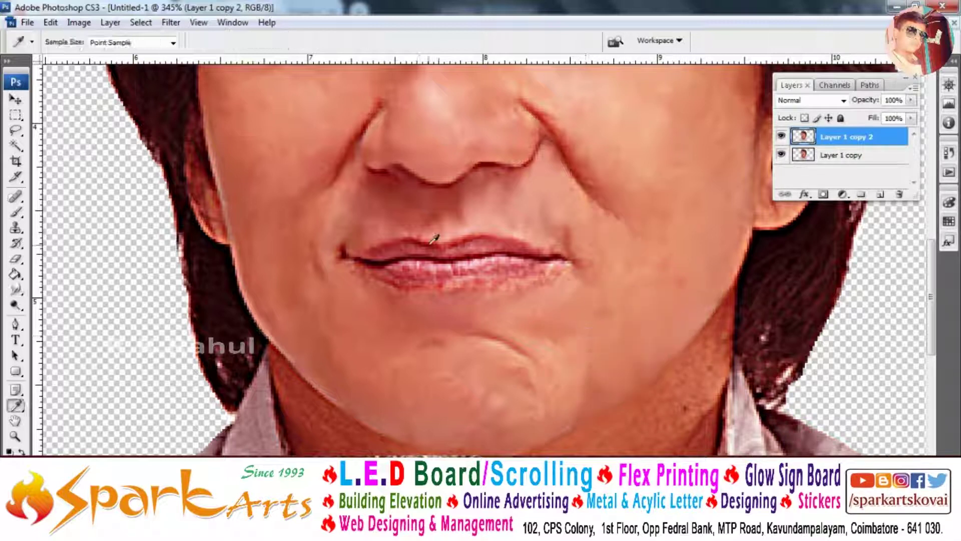
pyautogui.click(9, 450)
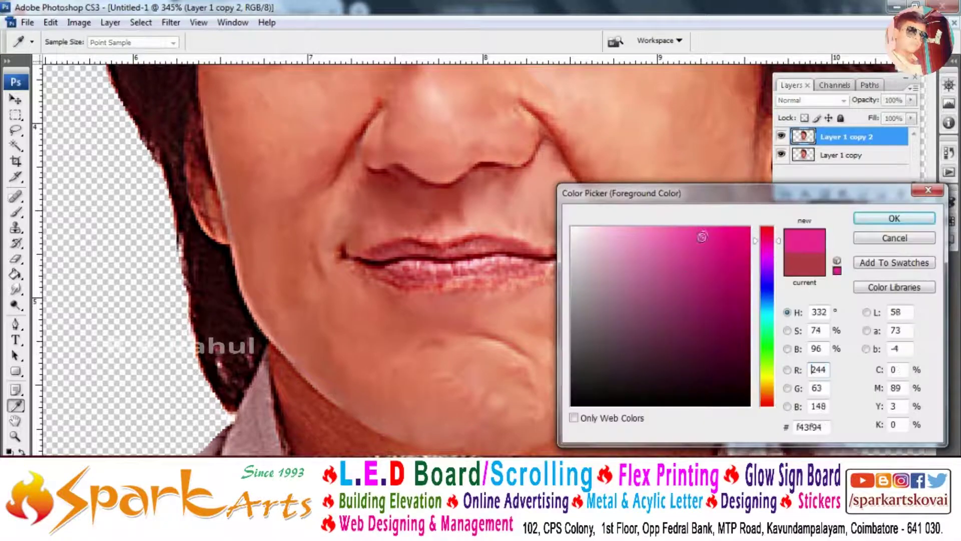
pyautogui.moveTo(773, 253); pyautogui.dragTo(781, 235)
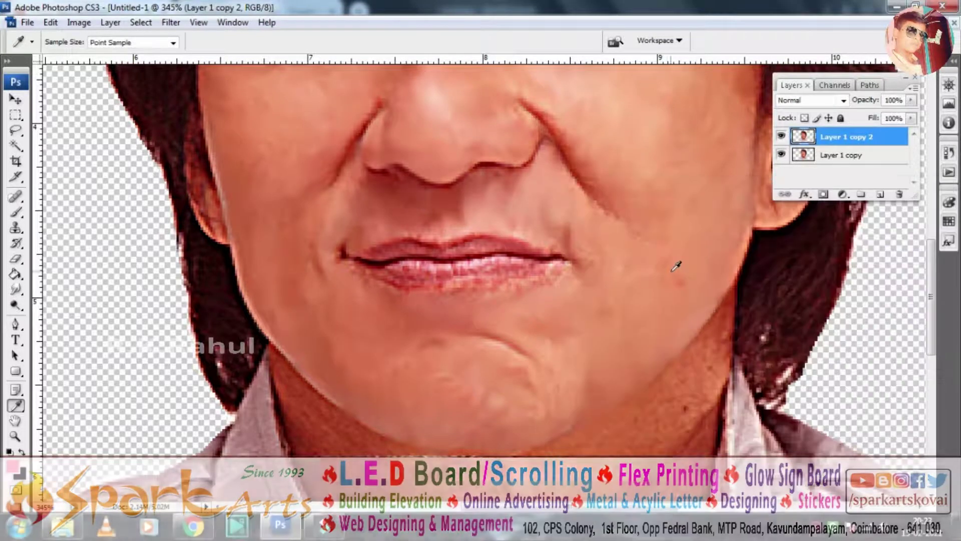
pyautogui.scroll(2, 561, 428)
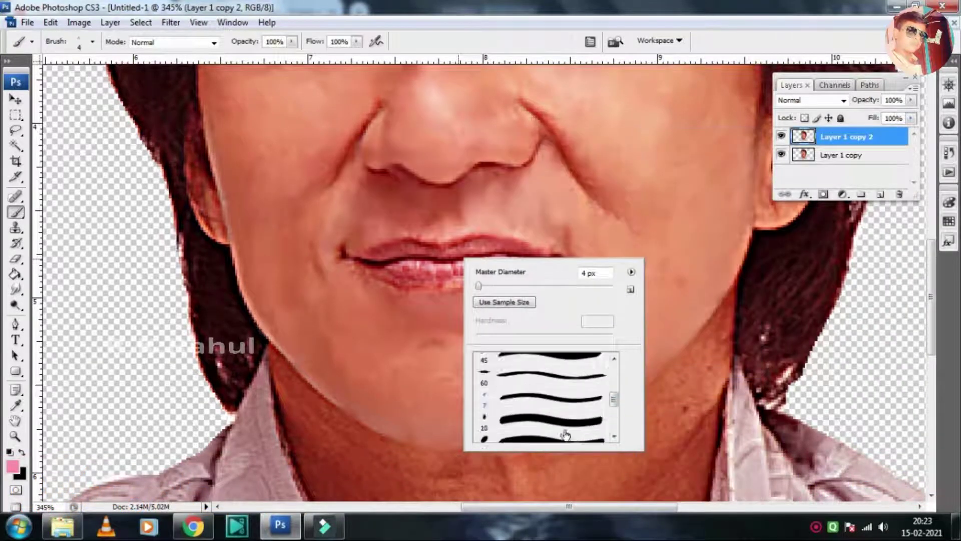
pyautogui.scroll(2, 545, 416)
pyautogui.click(538, 407)
pyautogui.press('Escape')
# Paint dark red lines between the teeth using the sampled lip red.
pyautogui.keyDown('alt'); pyautogui.click(450, 265); pyautogui.keyUp('alt')
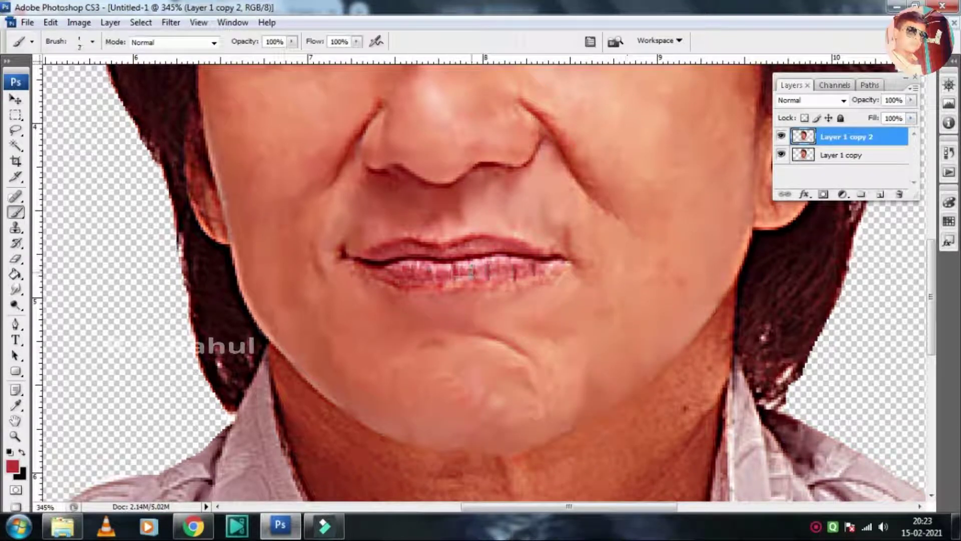
pyautogui.moveTo(486, 258); pyautogui.dragTo(503, 280)
pyautogui.keyDown('alt'); pyautogui.click(451, 271); pyautogui.keyUp('alt')
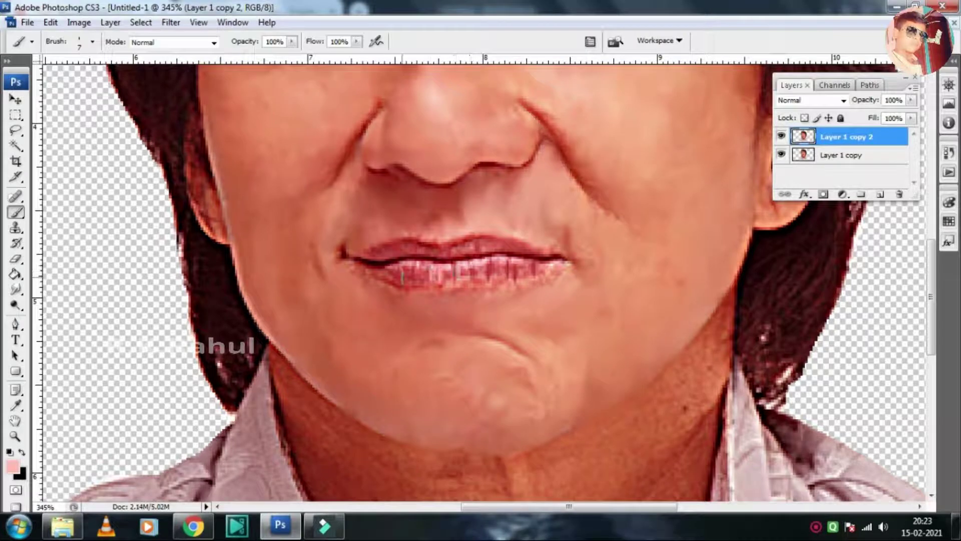
# Smudge the teeth smooth with an 18 px brush.
pyautogui.press('r')
pyautogui.rightClick(666, 266)
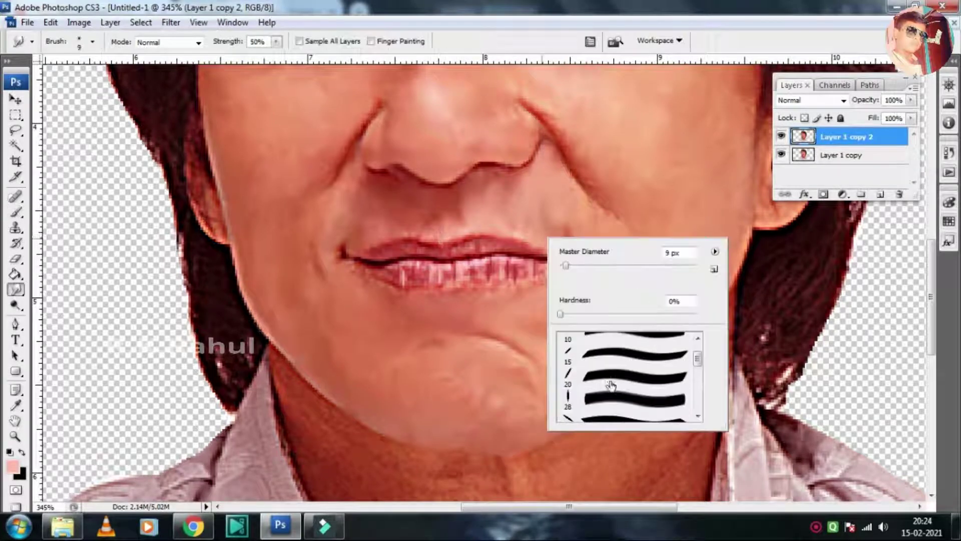
pyautogui.doubleClick(609, 386)
pyautogui.moveTo(403, 273)
pyautogui.mouseDown()
pyautogui.moveTo(490, 275)
pyautogui.moveTo(396, 273)
pyautogui.moveTo(431, 285)
pyautogui.mouseUp()
# Paint lip-red gaps between the teeth and blend them at 50% smudge strength.
pyautogui.press('i')
pyautogui.click(467, 241)
pyautogui.press('b')
pyautogui.moveTo(483, 265)
pyautogui.mouseDown()
pyautogui.moveTo(483, 285)
pyautogui.moveTo(525, 280)
pyautogui.mouseUp()
pyautogui.press('r')
pyautogui.press('5')
pyautogui.moveTo(457, 270); pyautogui.dragTo(433, 274)
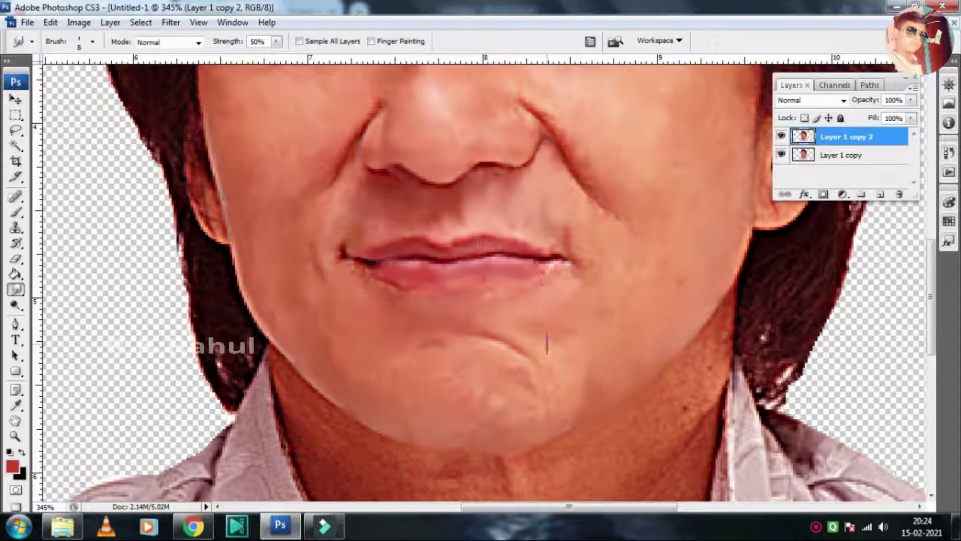
# Blend both ear edges into the hair with an 18 px smudge brush.
pyautogui.rightClick(547, 343)
pyautogui.click(706, 326)
pyautogui.press('Escape')
pyautogui.scroll(-2, 599, 461)
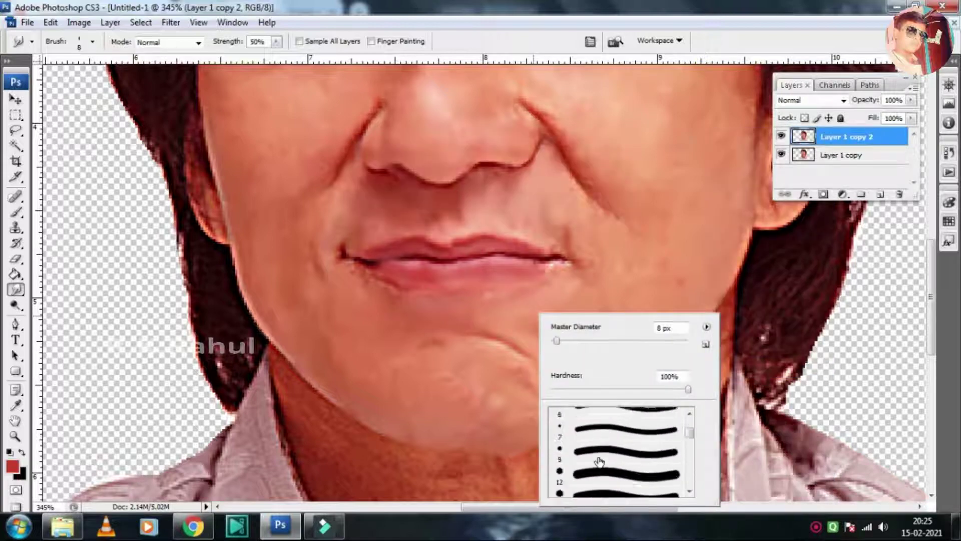
pyautogui.scroll(-2, 599, 461)
pyautogui.doubleClick(596, 458)
pyautogui.scroll(3, 196, 333)
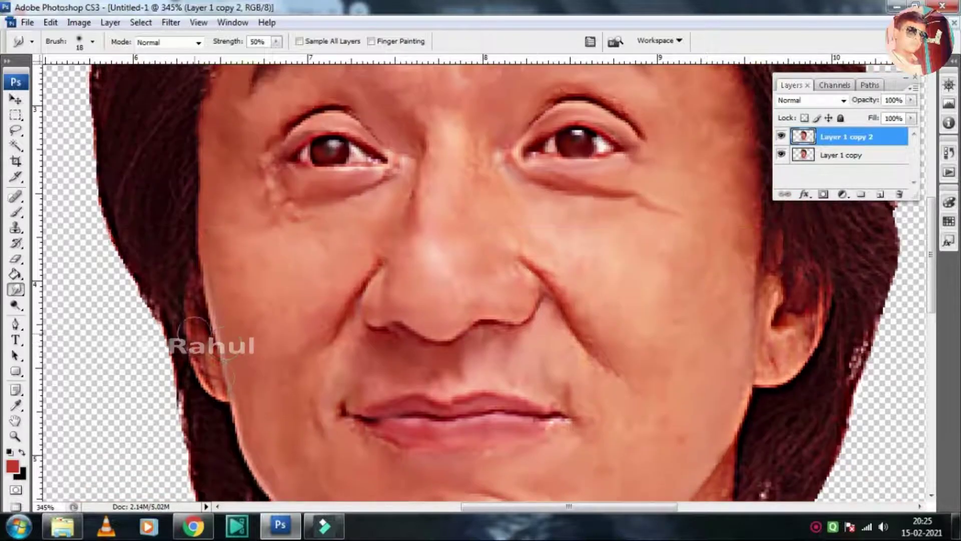
pyautogui.moveTo(195, 331); pyautogui.dragTo(212, 332)
pyautogui.moveTo(770, 290)
pyautogui.mouseDown()
pyautogui.moveTo(763, 365)
pyautogui.moveTo(801, 346)
pyautogui.moveTo(816, 286)
pyautogui.mouseUp()
# Load a new brush set and smudge the hair into streaky strands with the 11 px scattered tip.
pyautogui.scroll(5, 551, 283)
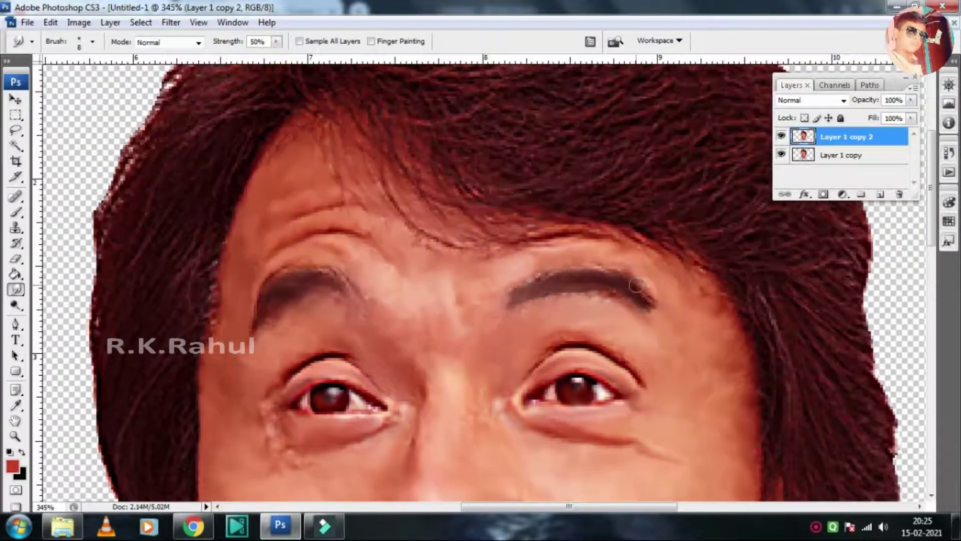
pyautogui.rightClick(509, 273)
pyautogui.click(683, 281)
pyautogui.click(741, 356)
pyautogui.click(421, 206)
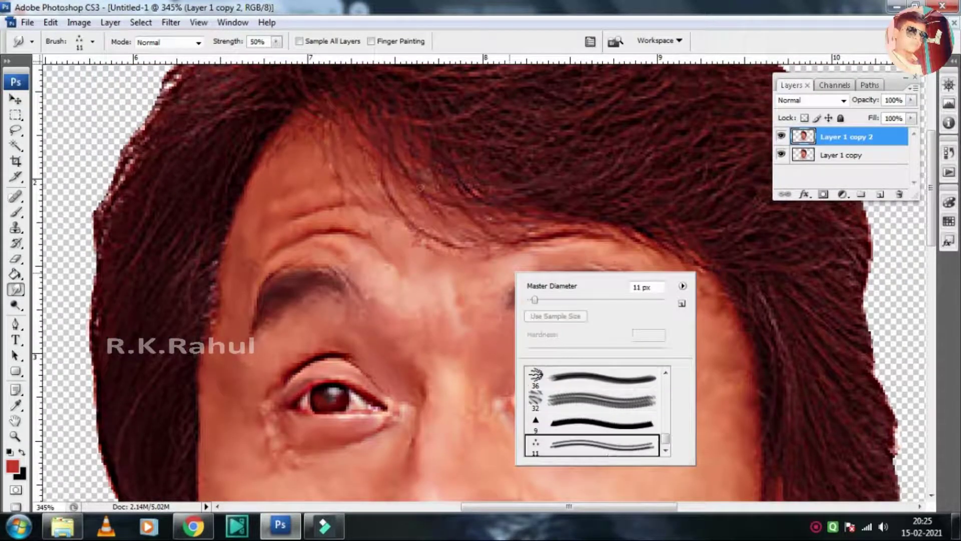
pyautogui.doubleClick(571, 391)
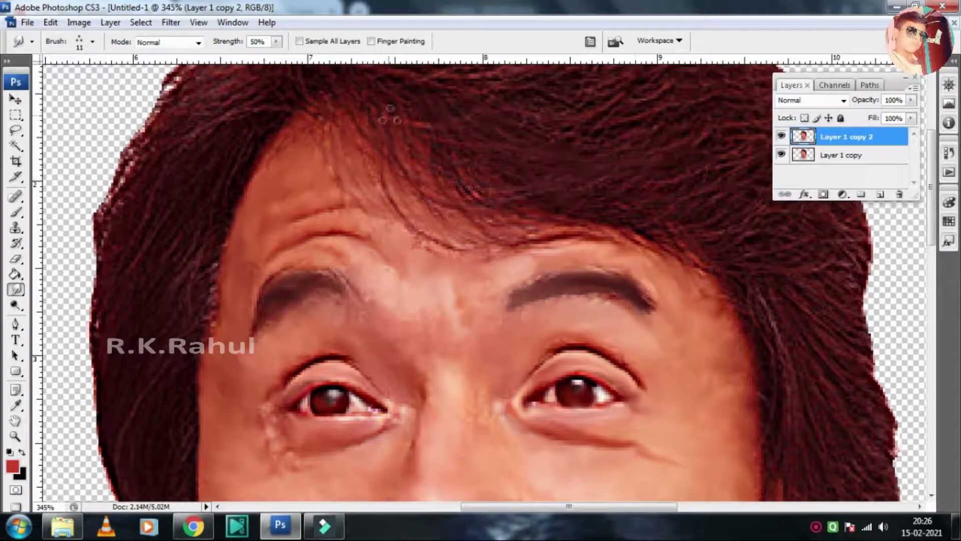
pyautogui.scroll(2, 682, 233)
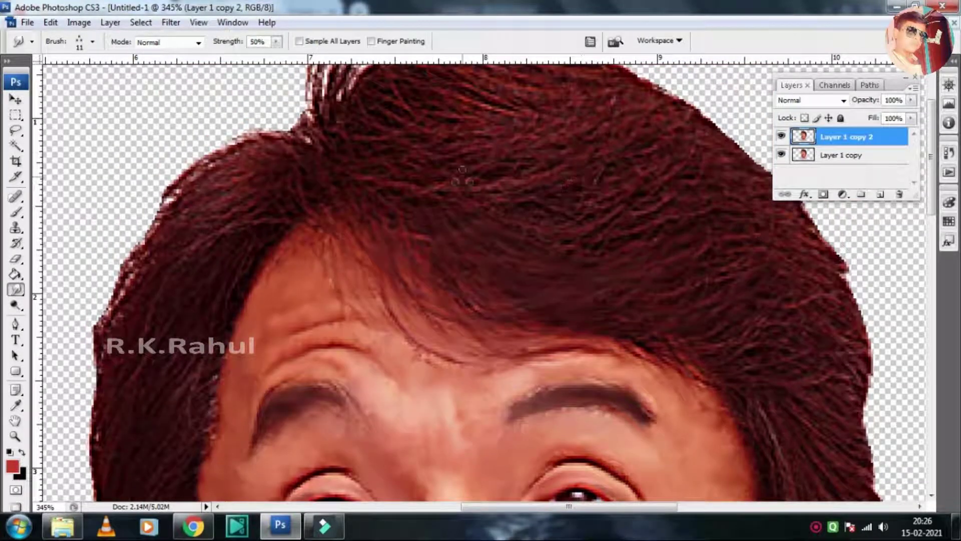
pyautogui.moveTo(463, 177); pyautogui.dragTo(543, 230)
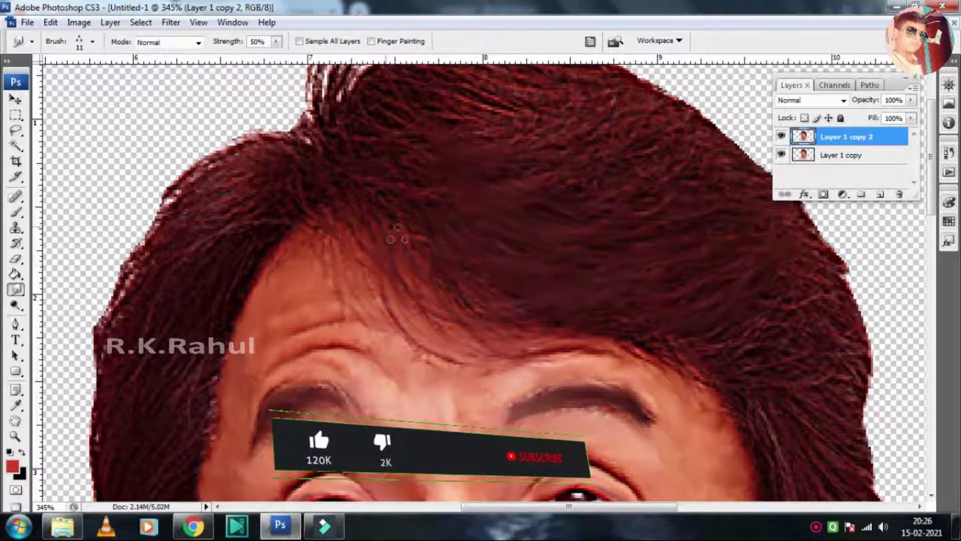
# Scroll over the smudged hair and collapse the Layers panel out of the way.
pyautogui.scroll(3, 521, 260)
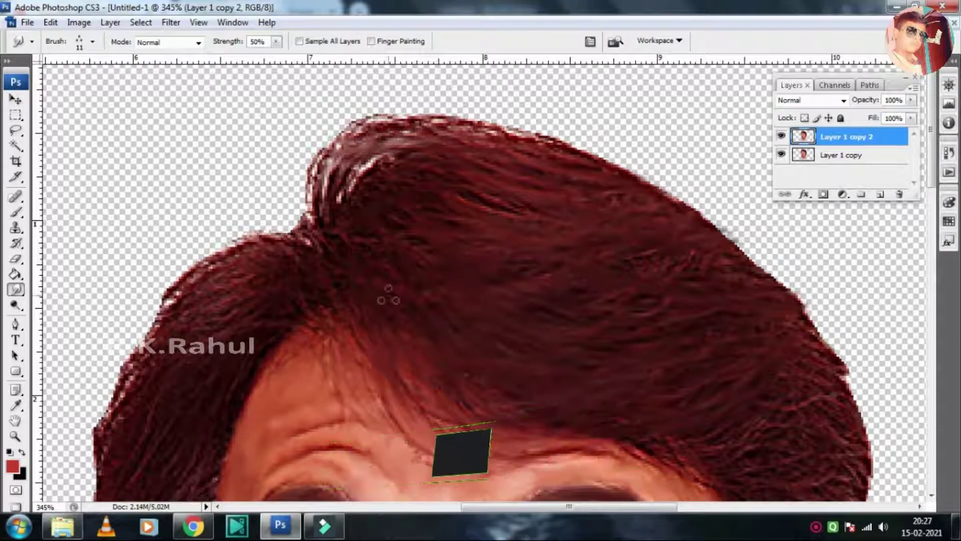
pyautogui.scroll(-3, 268, 175)
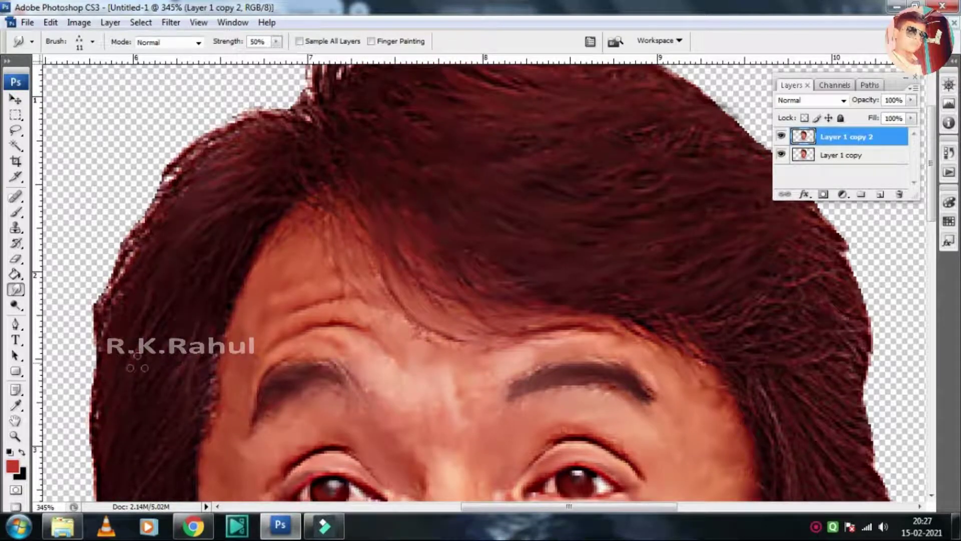
pyautogui.scroll(-4, 137, 361)
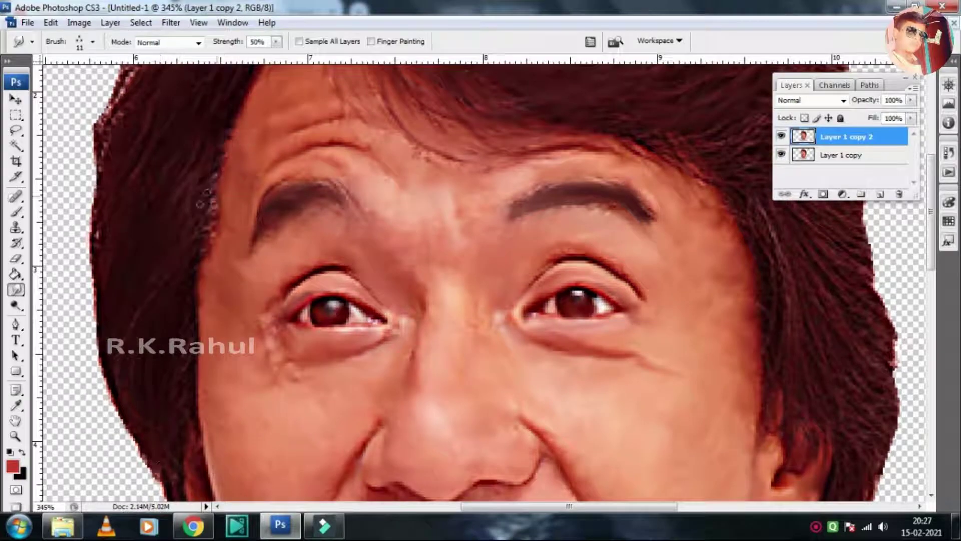
pyautogui.scroll(4, 230, 145)
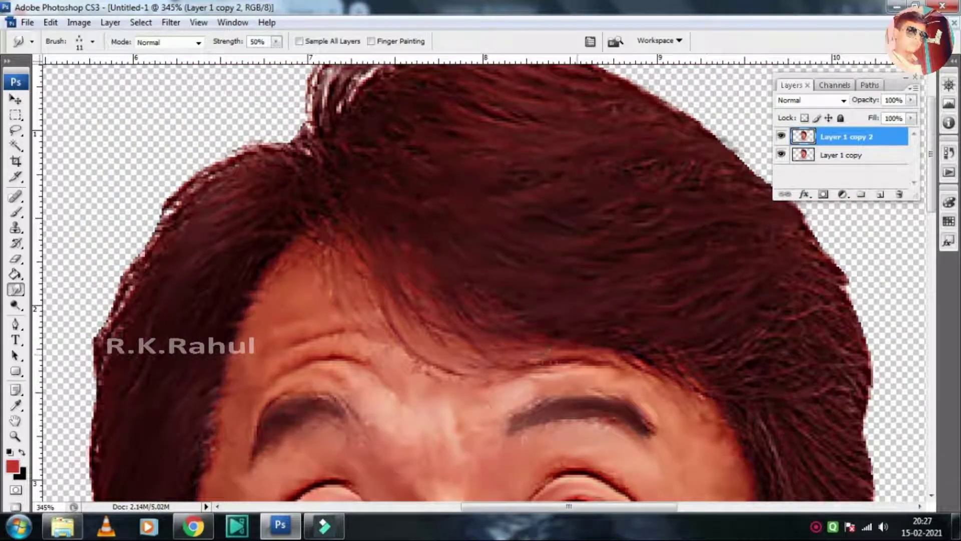
pyautogui.scroll(-4, 167, 289)
pyautogui.scroll(-4, 171, 296)
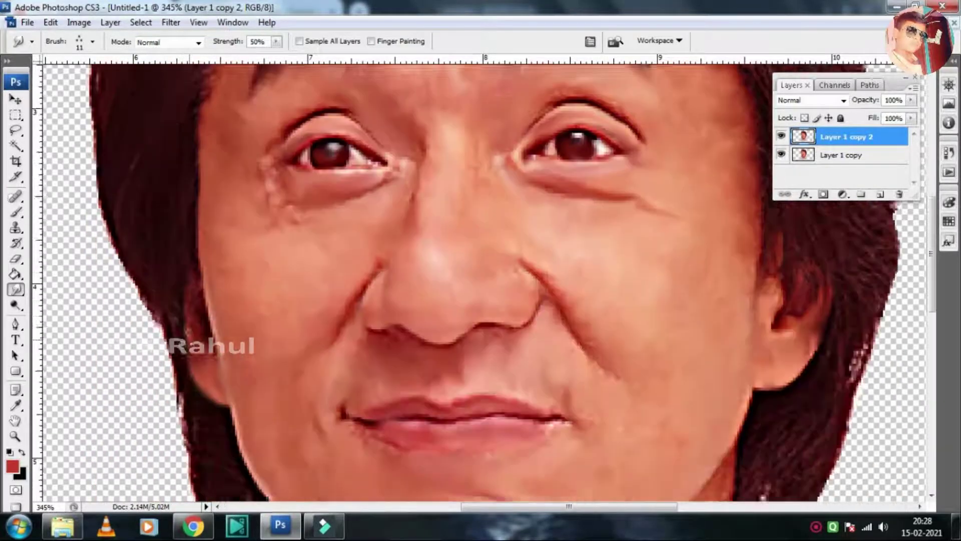
pyautogui.scroll(-1, 167, 285)
pyautogui.scroll(-2, 254, 453)
pyautogui.scroll(-1, 300, 350)
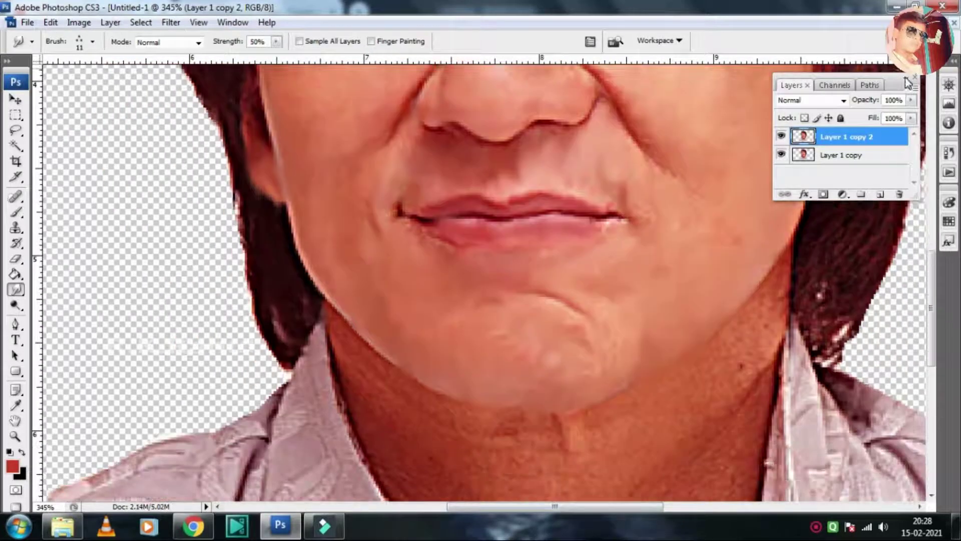
pyautogui.click(905, 78)
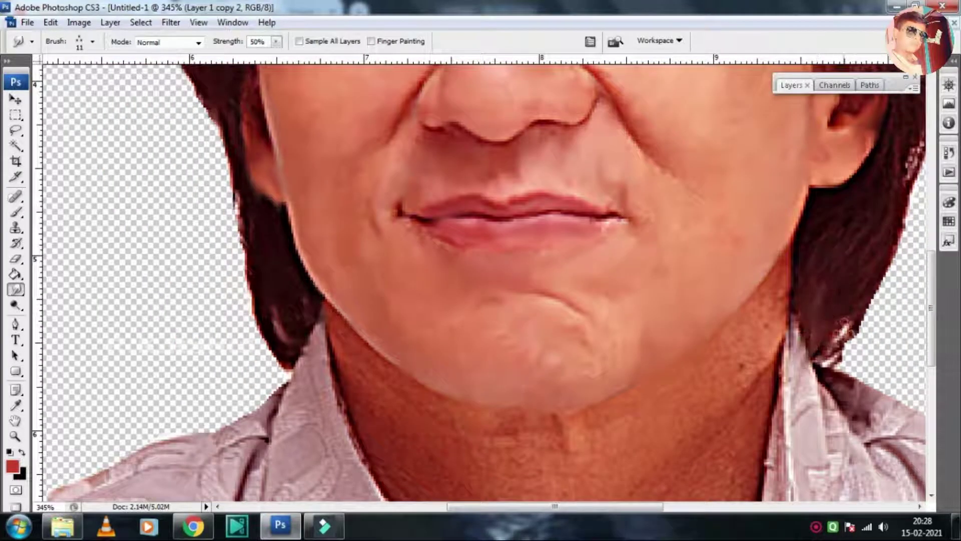
# Pan around the portrait, smudging once more along the hair.
pyautogui.scroll(4, 793, 318)
pyautogui.hscroll(6, 651, 318)
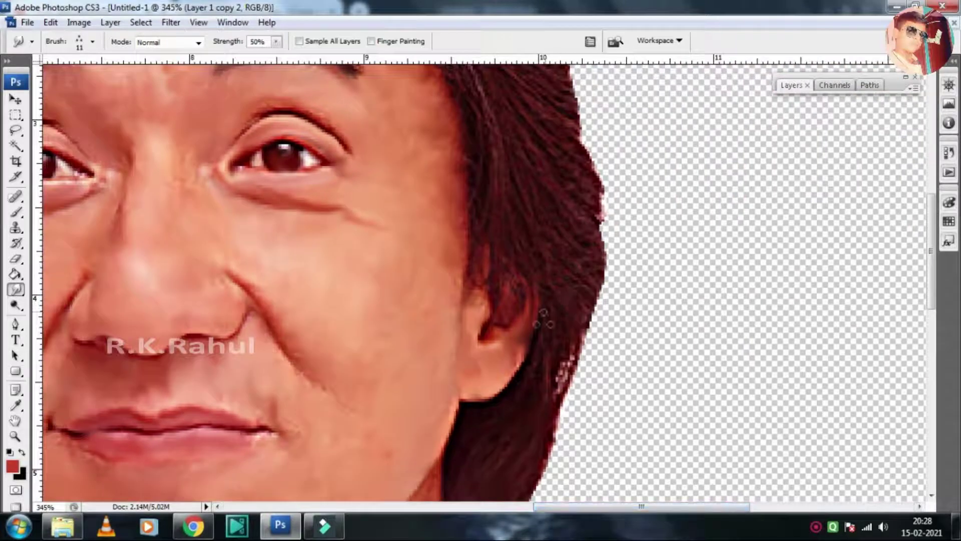
pyautogui.scroll(1, 523, 89)
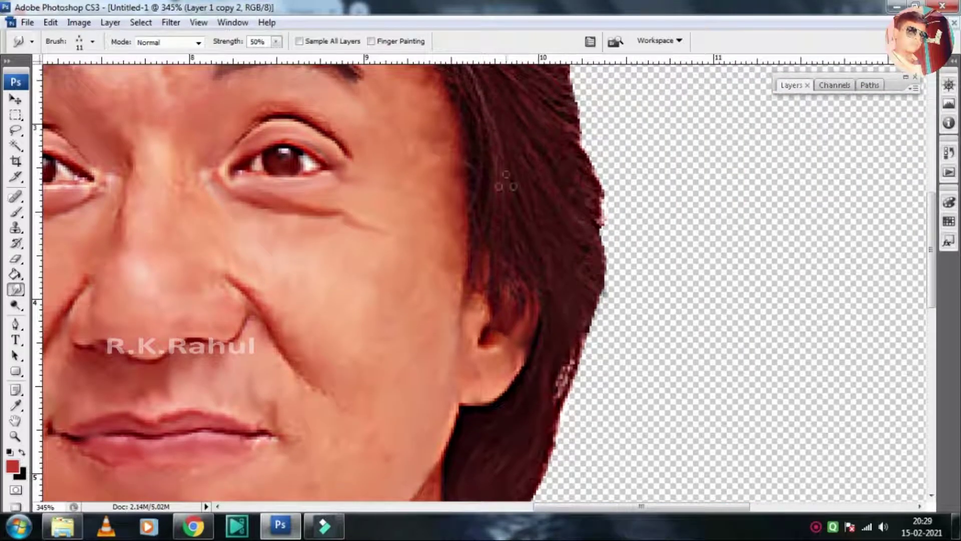
pyautogui.scroll(3, 525, 239)
pyautogui.scroll(2, 543, 192)
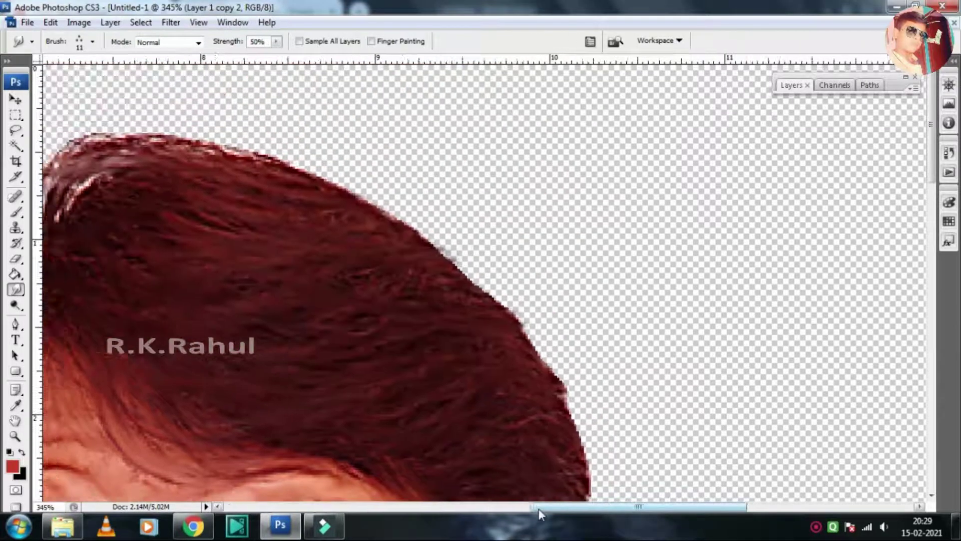
pyautogui.moveTo(539, 508)
pyautogui.mouseDown()
pyautogui.moveTo(482, 508)
pyautogui.moveTo(586, 508)
pyautogui.mouseUp()
pyautogui.scroll(-2, 446, 351)
pyautogui.scroll(-2, 556, 301)
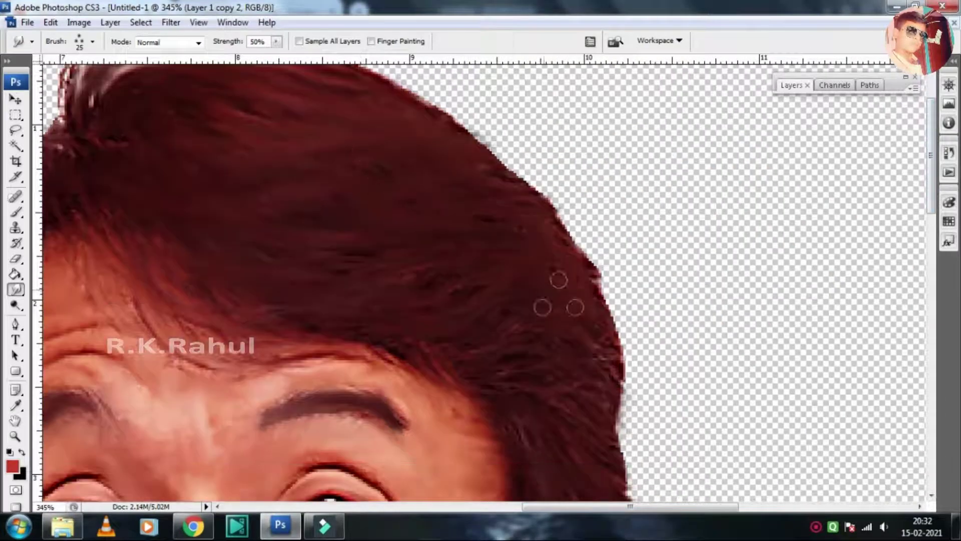
pyautogui.scroll(-2, 501, 345)
pyautogui.scroll(-2, 570, 356)
pyautogui.scroll(-2, 606, 341)
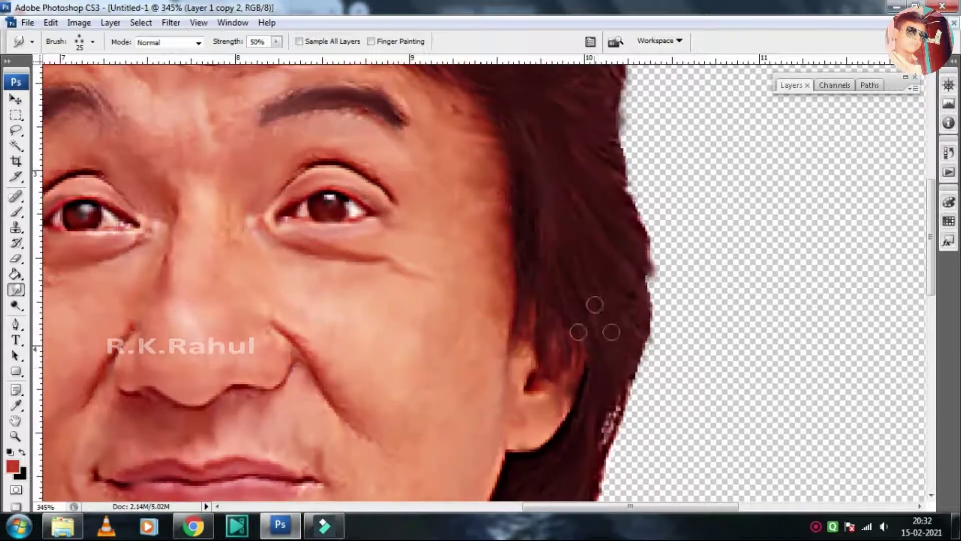
pyautogui.scroll(-2, 620, 386)
# View the image at Actual Pixels, then zoom in on the top of the hair.
pyautogui.press('z')
pyautogui.rightClick(296, 294)
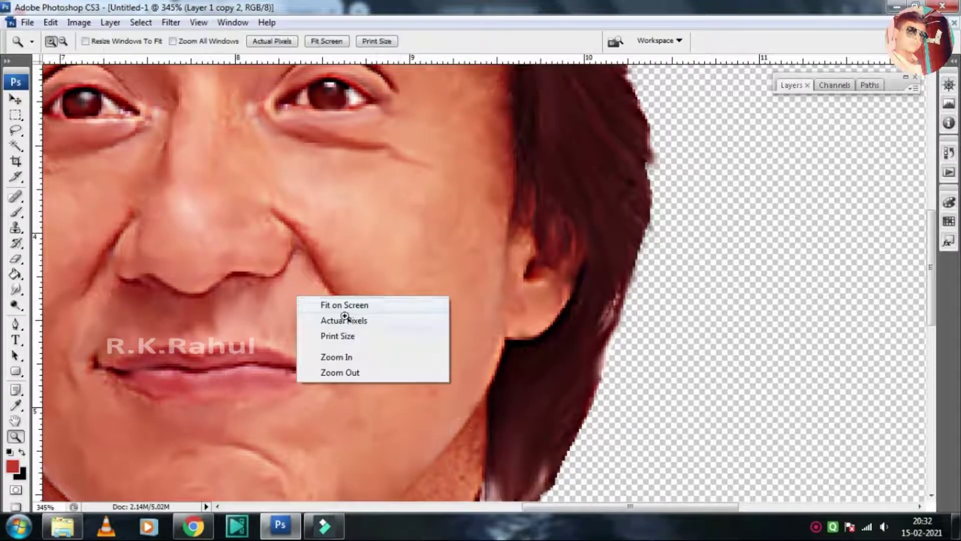
pyautogui.click(341, 317)
pyautogui.moveTo(379, 95); pyautogui.dragTo(438, 232)
pyautogui.press('r')
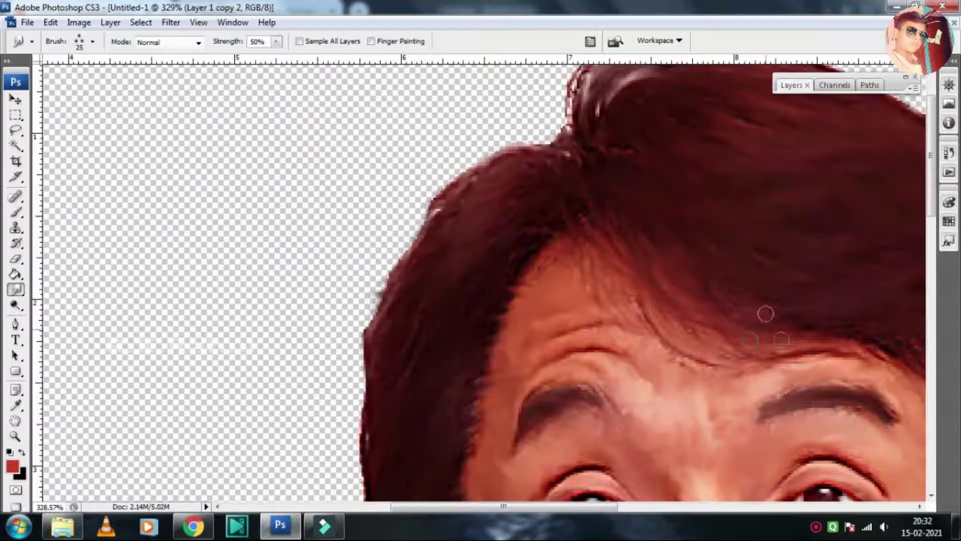
pyautogui.scroll(-2, 780, 322)
pyautogui.press('b')
pyautogui.rightClick(409, 209)
# Paint dark strands along the left hair edge with a sampled colour.
pyautogui.press('Escape')
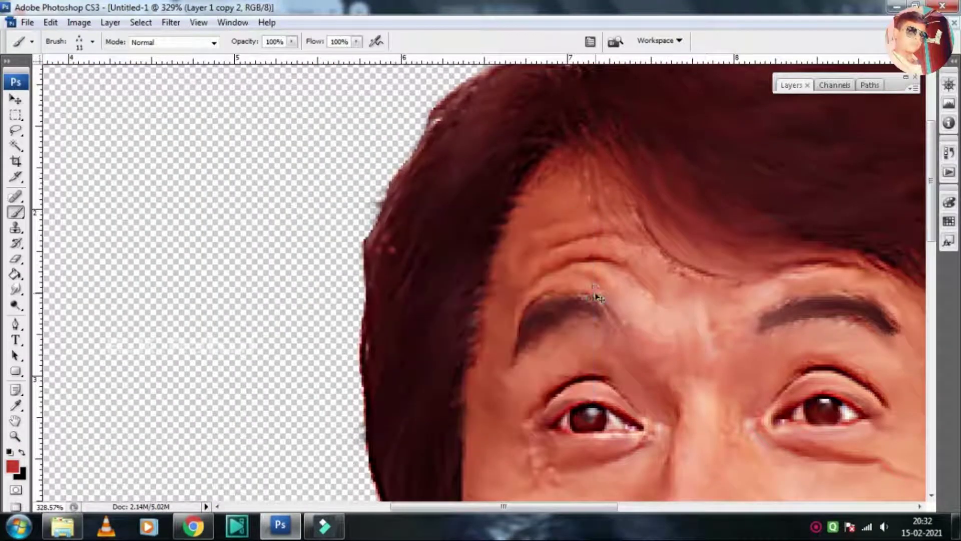
pyautogui.press('i')
pyautogui.press('b')
pyautogui.moveTo(368, 261); pyautogui.dragTo(358, 416)
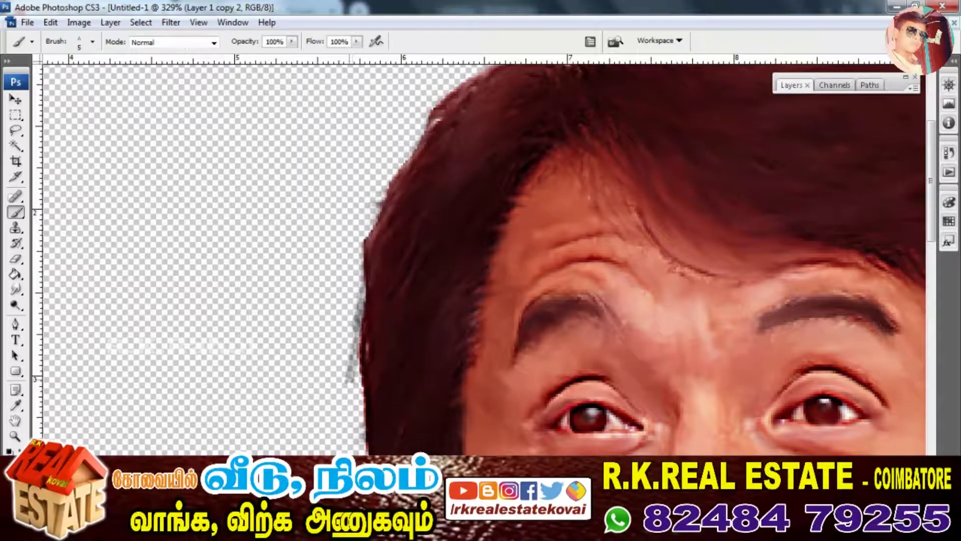
pyautogui.scroll(-2, 450, 250)
# Paint fine dark hair strands along the left edge with a finer brush tip.
pyautogui.rightClick(362, 314)
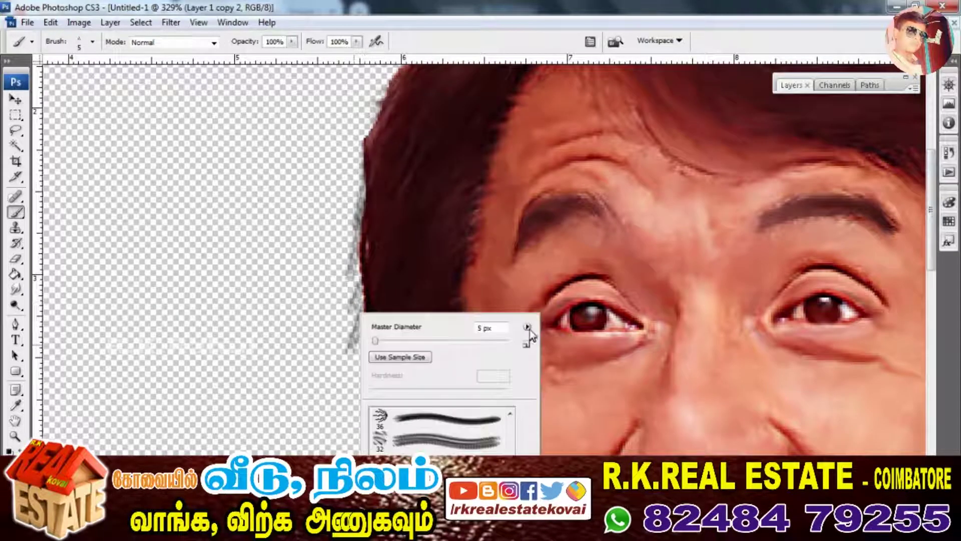
pyautogui.click(526, 326)
pyautogui.press('Escape')
pyautogui.scroll(2, 372, 404)
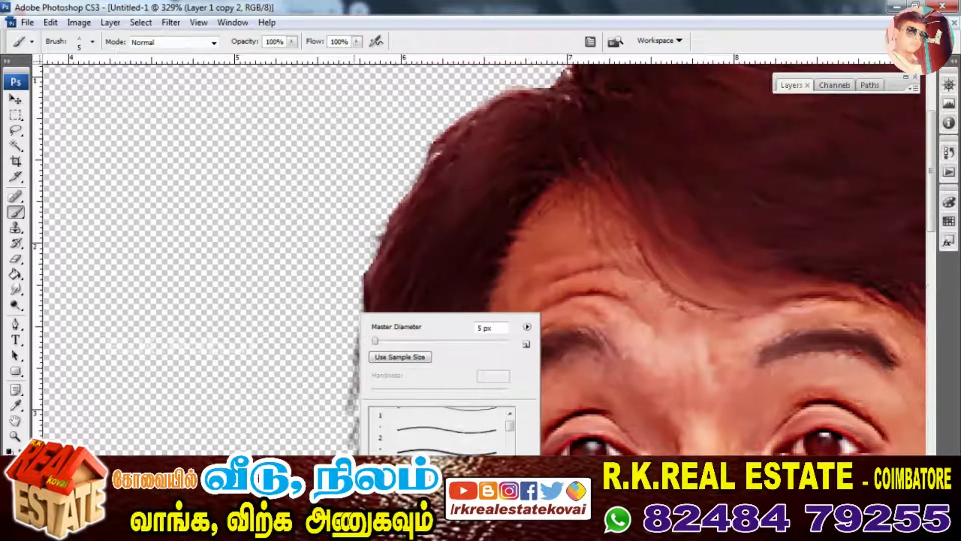
pyautogui.doubleClick(371, 403)
pyautogui.moveTo(365, 338); pyautogui.dragTo(352, 440)
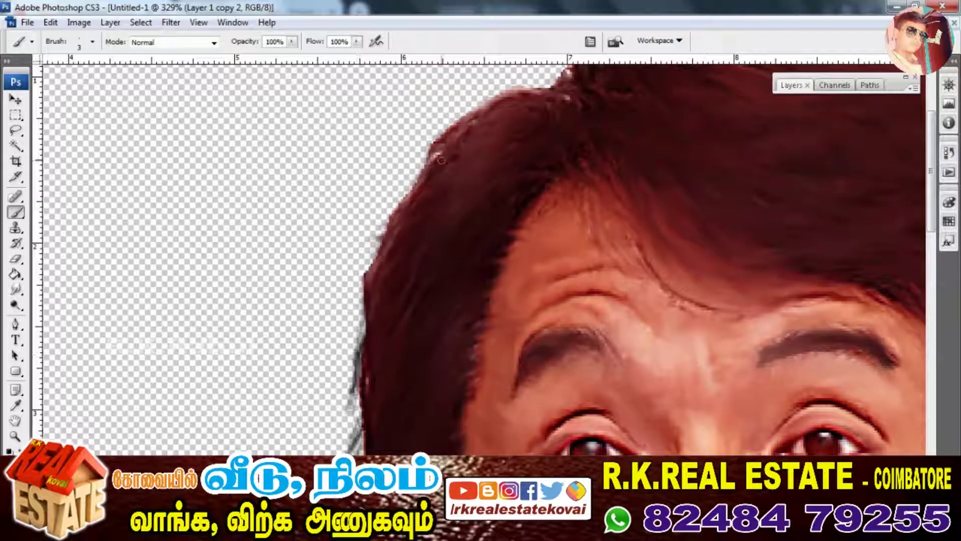
pyautogui.moveTo(350, 295); pyautogui.dragTo(393, 231)
pyautogui.moveTo(398, 205); pyautogui.dragTo(435, 165)
pyautogui.scroll(-3, 493, 90)
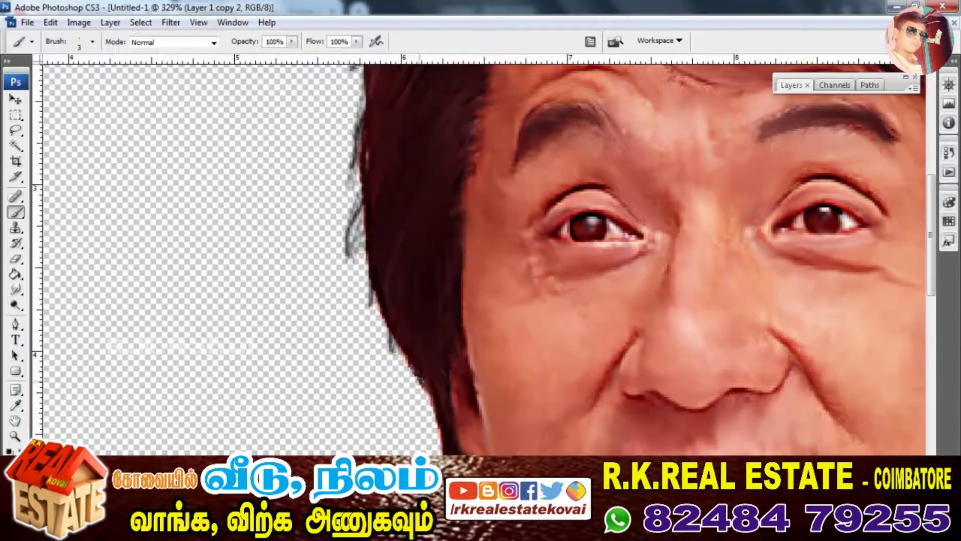
# View the face at Actual Pixels and sample the dark reddish-brown hair colour.
pyautogui.press('z')
pyautogui.rightClick(422, 304)
pyautogui.click(438, 330)
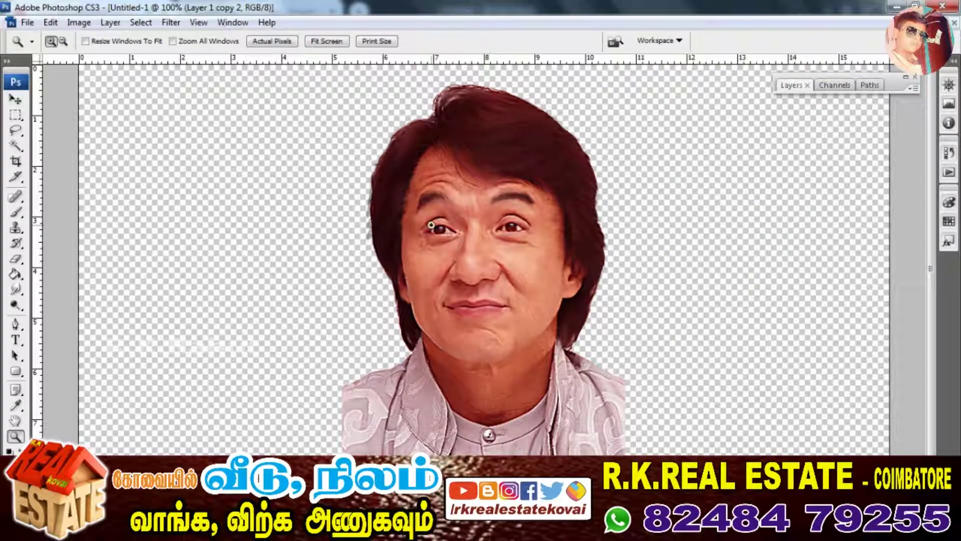
pyautogui.press('b')
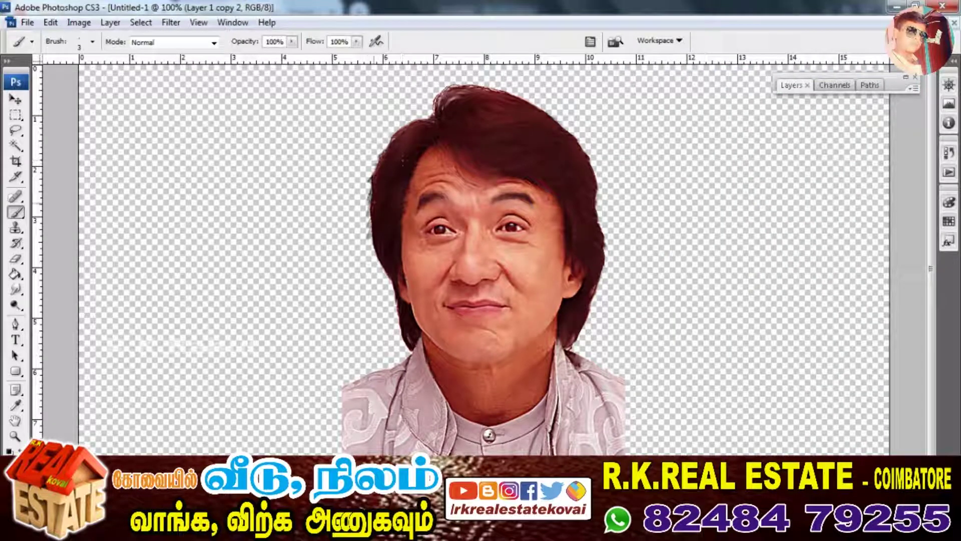
pyautogui.press('e')
pyautogui.press('b')
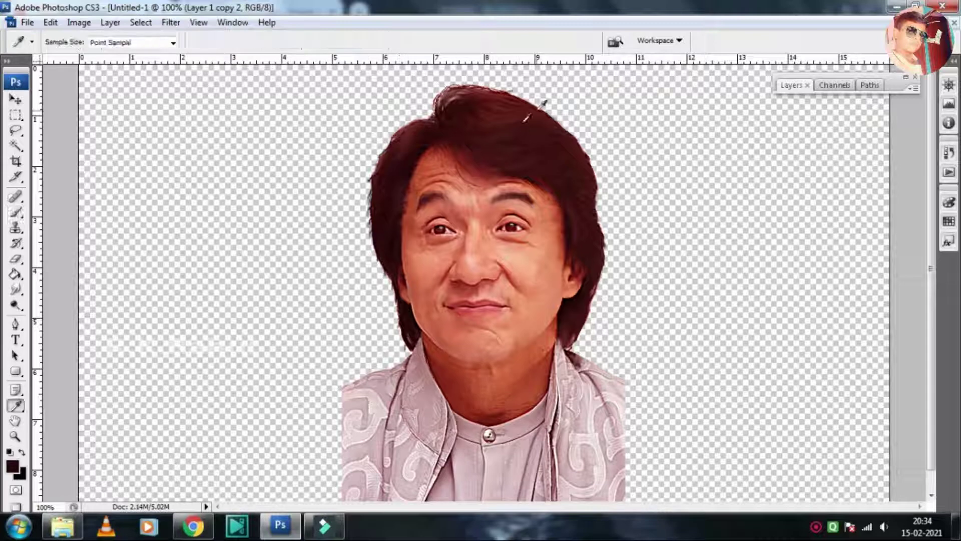
pyautogui.keyDown('alt'); pyautogui.click(507, 118); pyautogui.keyUp('alt')
# Zoom in on the hair edge and erase stray hair strands there.
pyautogui.press('z')
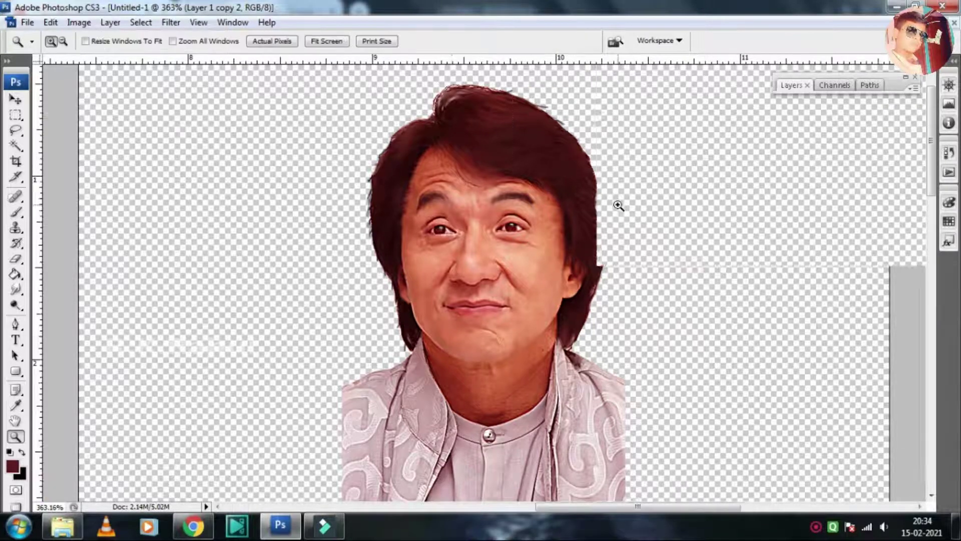
pyautogui.moveTo(500, 106); pyautogui.dragTo(623, 169)
pyautogui.press('b')
pyautogui.press('e')
pyautogui.moveTo(652, 329)
pyautogui.mouseDown()
pyautogui.moveTo(622, 129)
pyautogui.moveTo(547, 65)
pyautogui.moveTo(461, 97)
pyautogui.mouseUp()
pyautogui.scroll(1, 461, 97)
# Bring the face and eye back into view and show the portrait at 100%.
pyautogui.press('b')
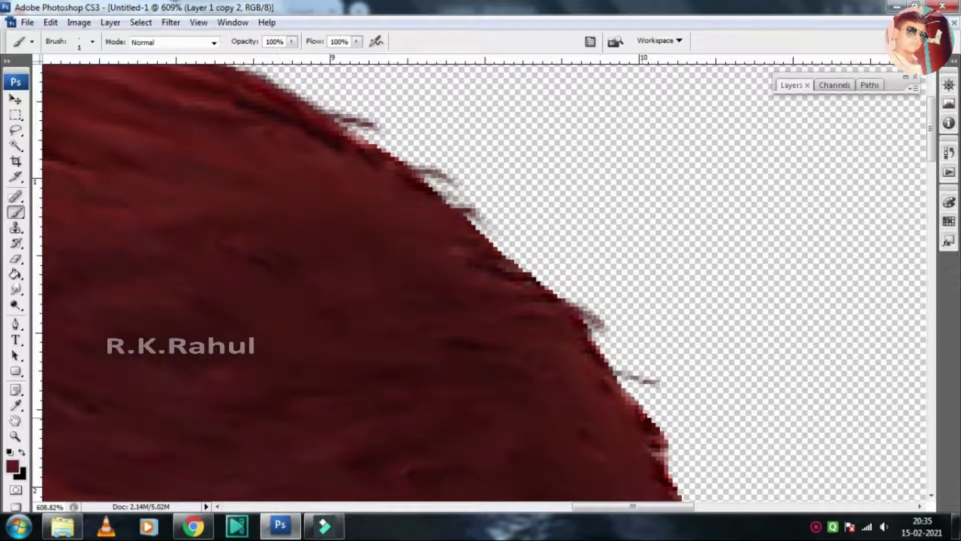
pyautogui.moveTo(642, 417); pyautogui.dragTo(646, 107)
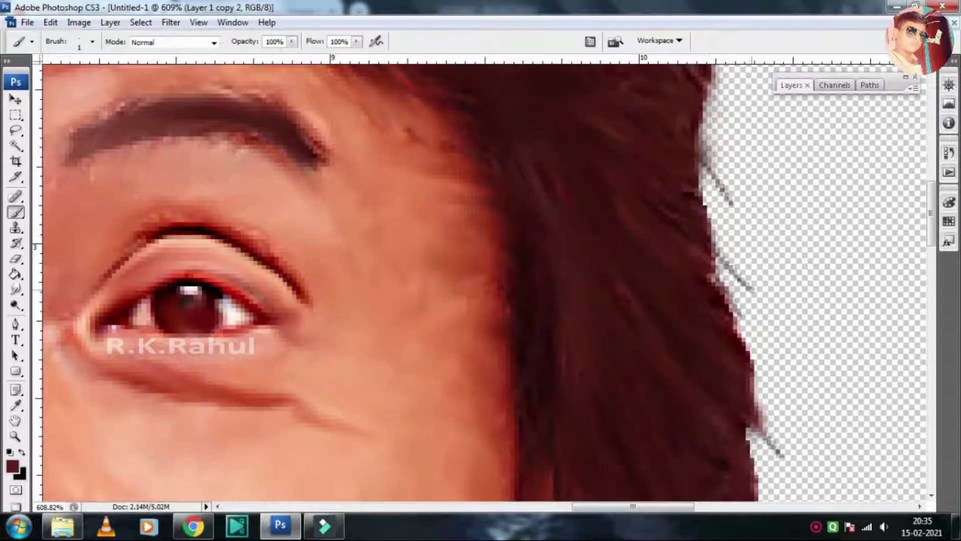
pyautogui.scroll(-3, 750, 330)
pyautogui.scroll(-2, 751, 330)
pyautogui.scroll(-2, 751, 331)
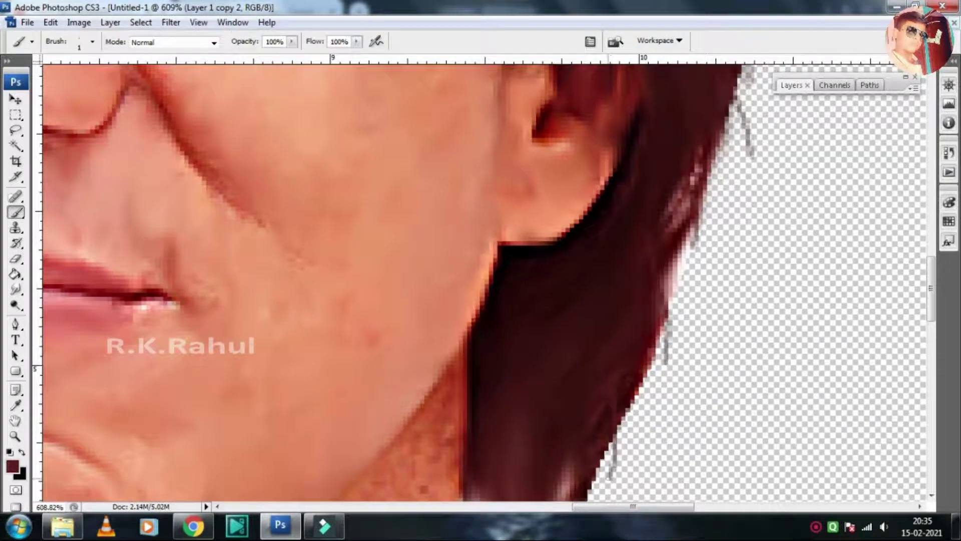
pyautogui.press('z')
pyautogui.rightClick(467, 312)
pyautogui.click(511, 333)
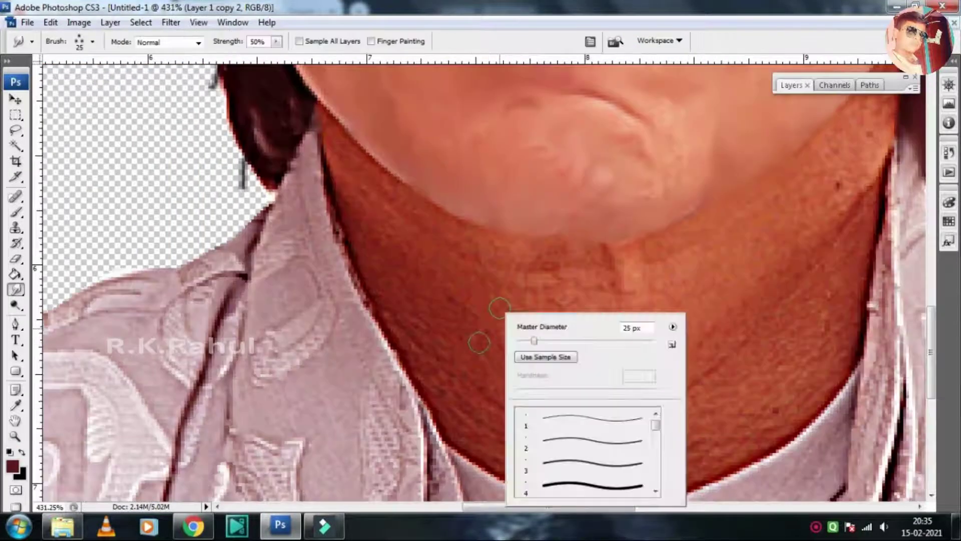
# Load Basic Brushes and smudge the jagged neck skin with a 9 px soft brush.
pyautogui.click(672, 326)
pyautogui.click(650, 369)
pyautogui.click(606, 221)
pyautogui.scroll(-2, 610, 472)
pyautogui.scroll(-2, 611, 473)
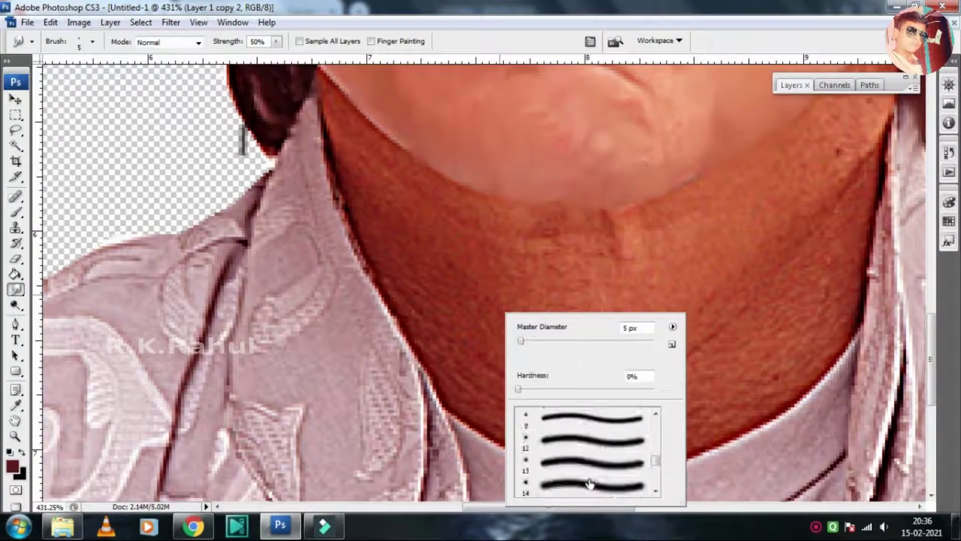
pyautogui.doubleClick(590, 481)
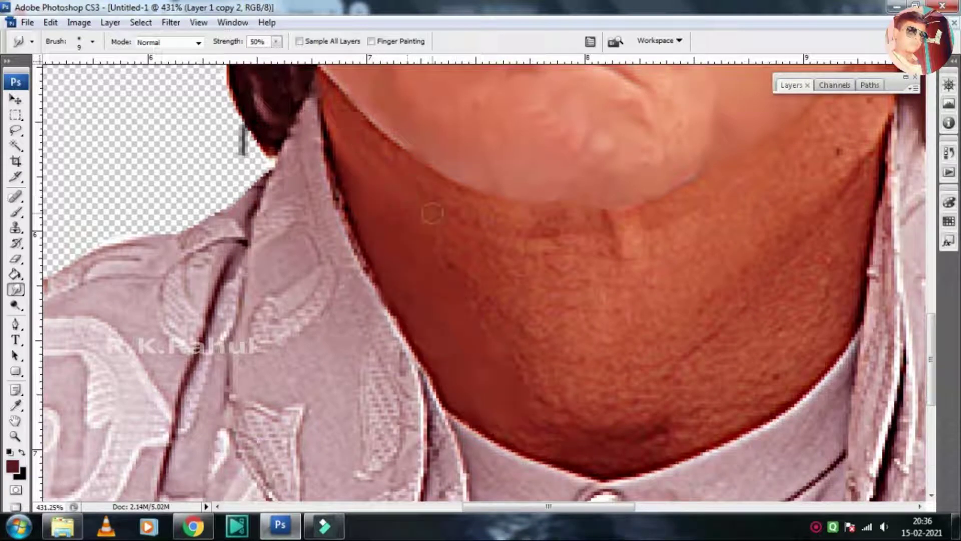
pyautogui.moveTo(382, 131); pyautogui.dragTo(414, 150)
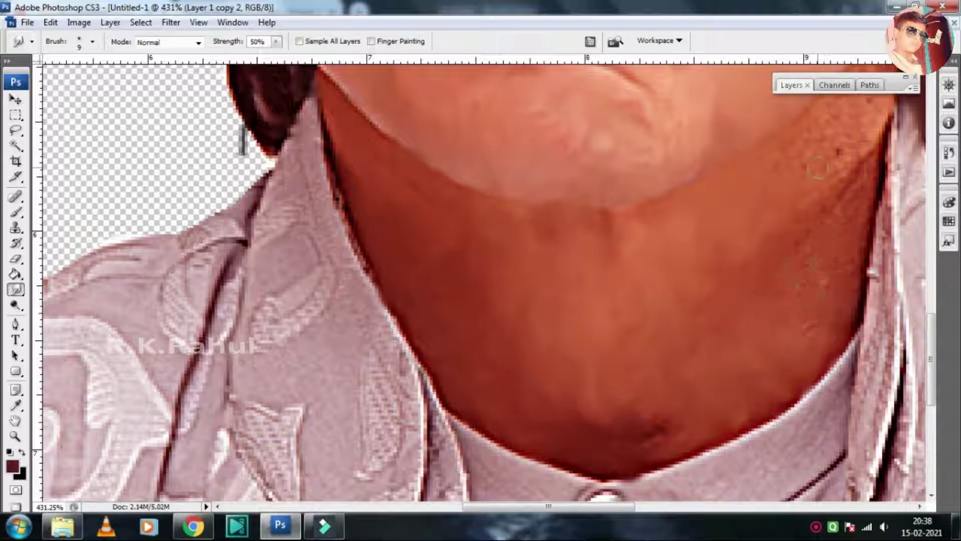
# Sample the skin tone as paint colour and return the view to 100%.
pyautogui.scroll(3, 890, 176)
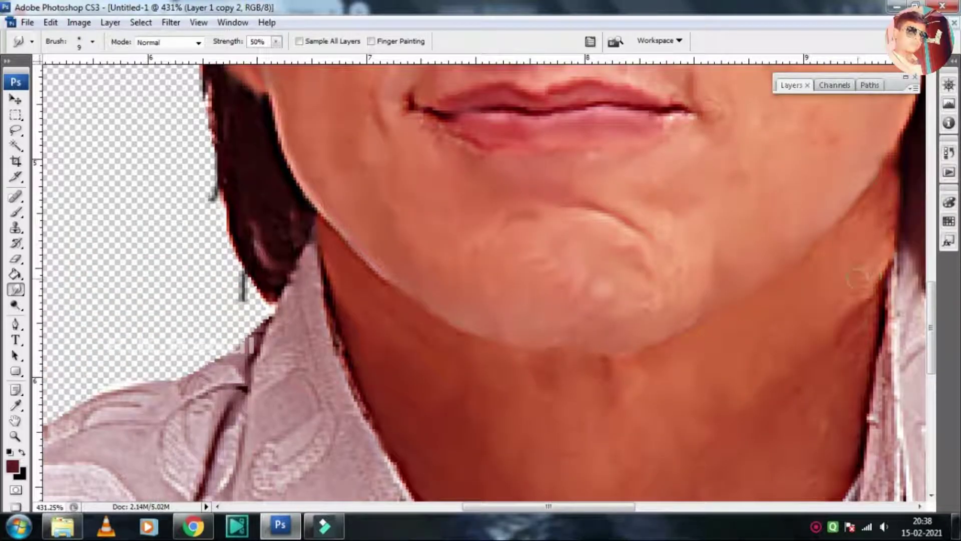
pyautogui.press('i')
pyautogui.click(860, 274)
pyautogui.press('b')
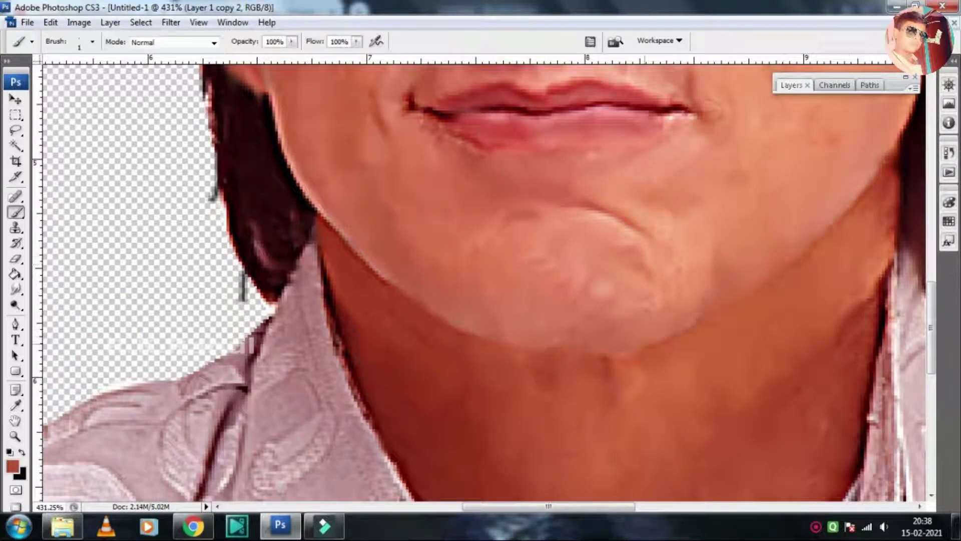
pyautogui.press('z')
pyautogui.hotkey('ctrl', 'alt', '0')
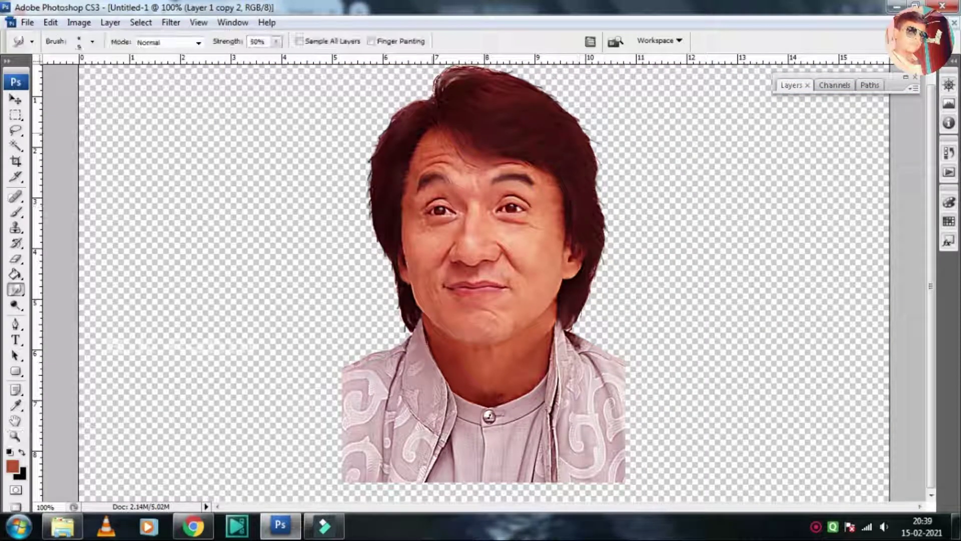
# Zoom in on the cheek and nose and smudge the cheek skin smoother.
pyautogui.click(580, 298)
pyautogui.click(373, 215)
pyautogui.press('r')
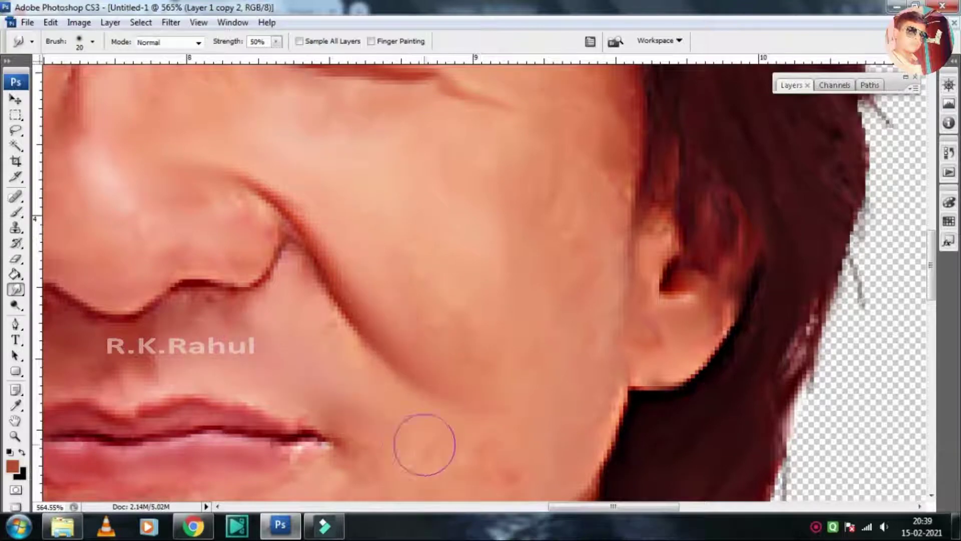
pyautogui.hscroll(-5, 707, 223)
pyautogui.scroll(3, 645, 325)
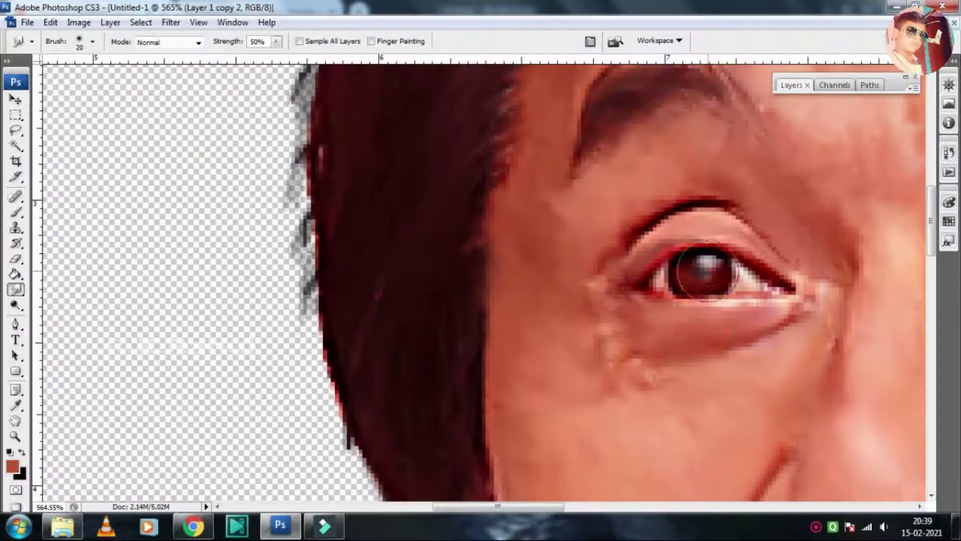
pyautogui.press('z')
pyautogui.hotkey('ctrl', 'alt', '0')
# Smudge the under-eye area smooth, then select the older Layer 1 copy layer.
pyautogui.moveTo(395, 170); pyautogui.dragTo(423, 323)
pyautogui.press('r')
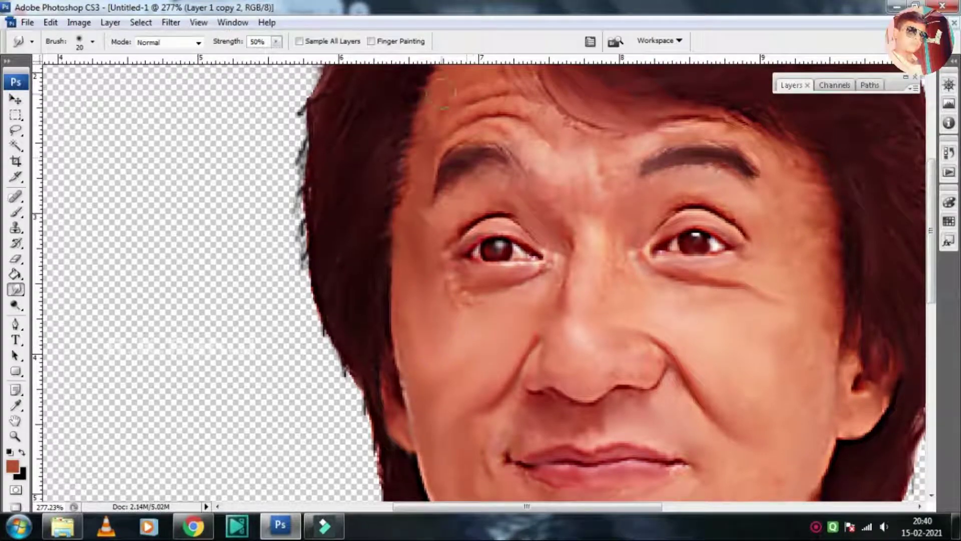
pyautogui.scroll(-2, 701, 351)
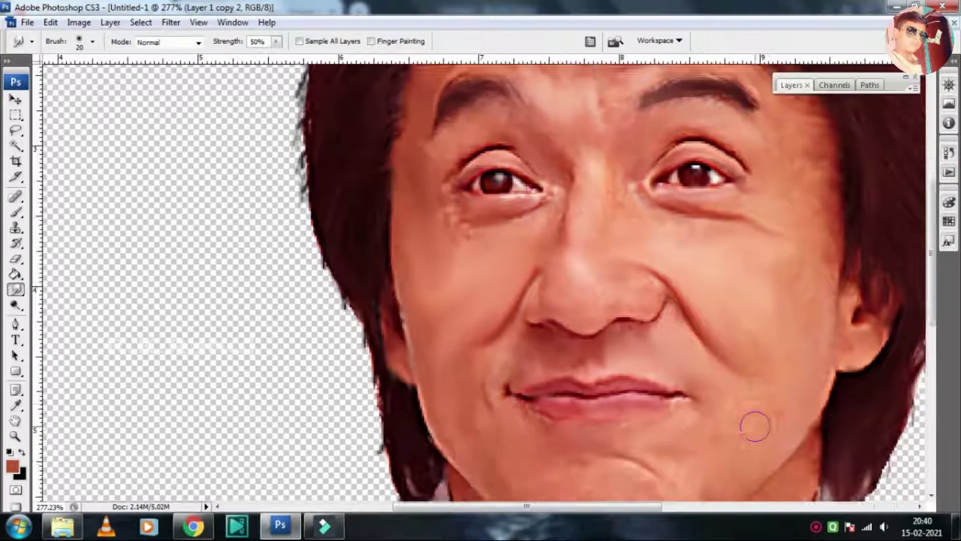
pyautogui.scroll(-1, 753, 423)
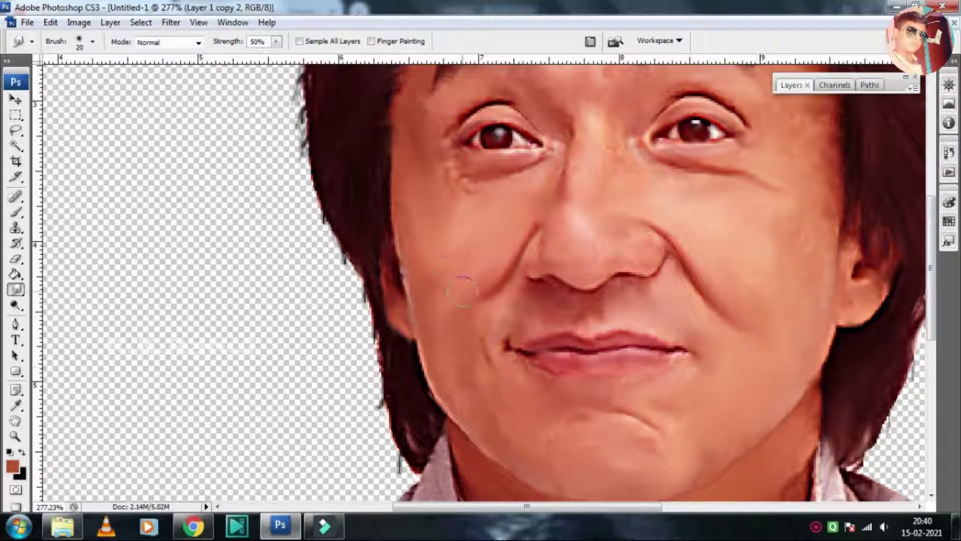
pyautogui.scroll(2, 831, 150)
pyautogui.scroll(3, 823, 215)
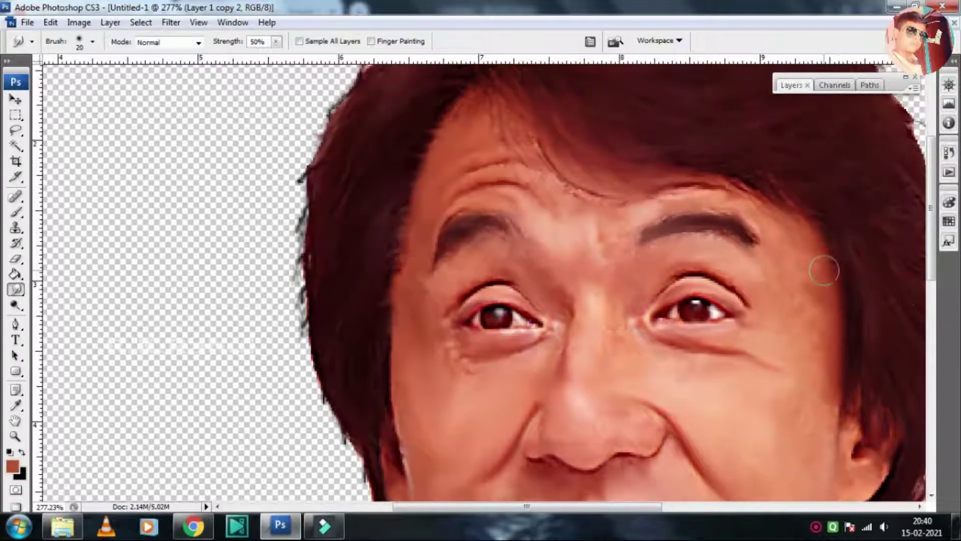
pyautogui.scroll(4, 816, 250)
pyautogui.click(791, 85)
pyautogui.click(870, 156)
# Delete the unused Layer 1 copy and zoom out to show the whole face.
pyautogui.press('Delete')
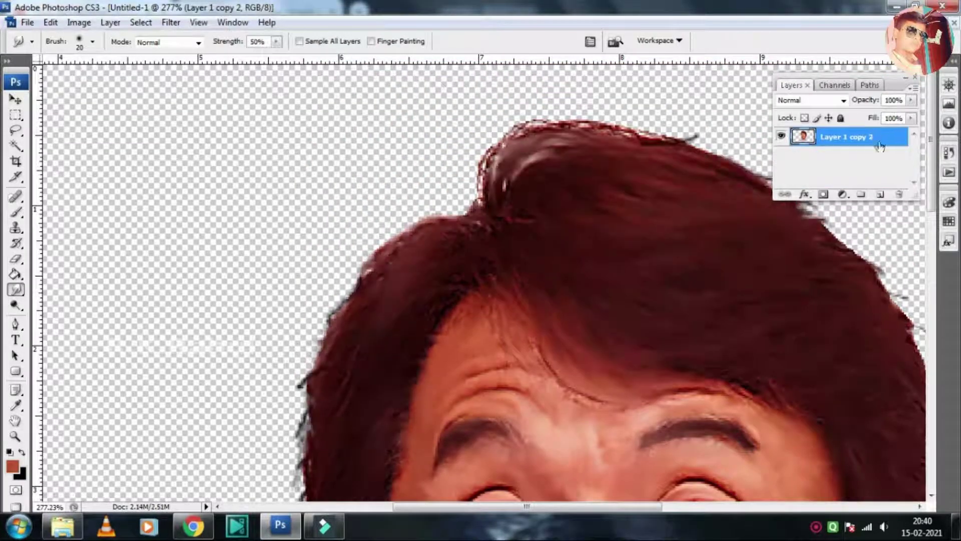
pyautogui.press('z')
pyautogui.keyDown('alt'); pyautogui.click(534, 193); pyautogui.keyUp('alt')
pyautogui.click(429, 96)
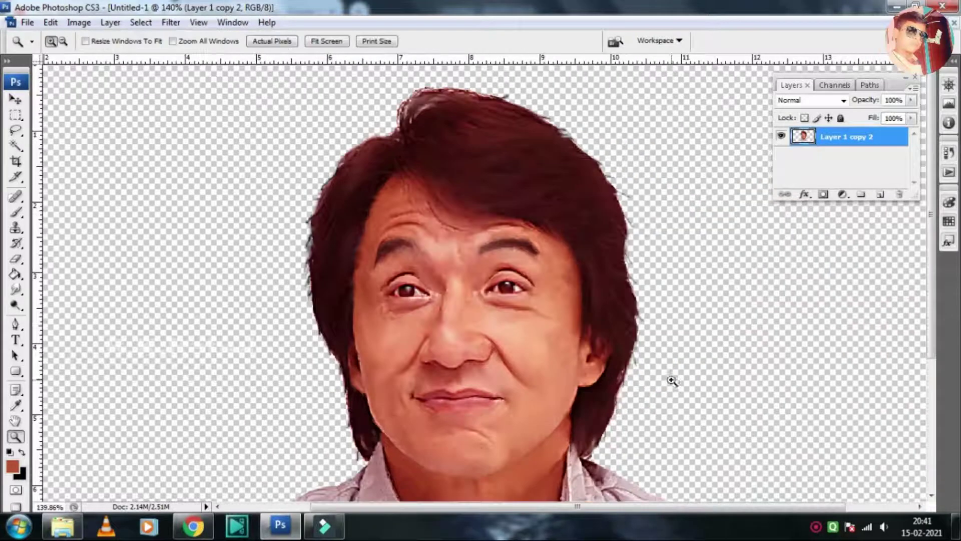
# Set the Brush paint colour to pure blue with a 21-pixel brush size.
pyautogui.press('b')
pyautogui.click(13, 467)
pyautogui.click(768, 280)
pyautogui.click(749, 223)
pyautogui.click(895, 217)
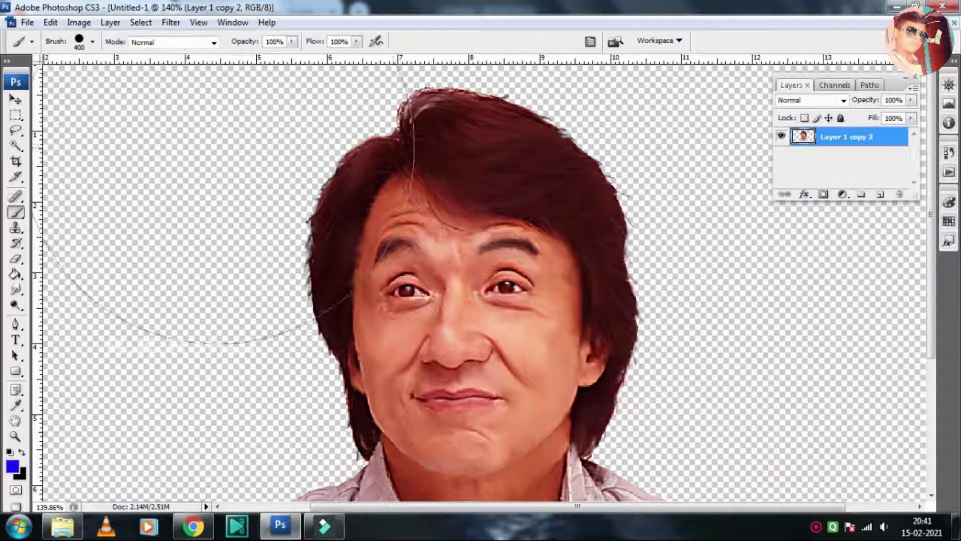
pyautogui.press('[')
pyautogui.press('[')
pyautogui.press('[')
pyautogui.click(289, 233)
pyautogui.hotkey('ctrl', 'z')
pyautogui.rightClick(447, 261)
pyautogui.write('21')
pyautogui.press('Return')
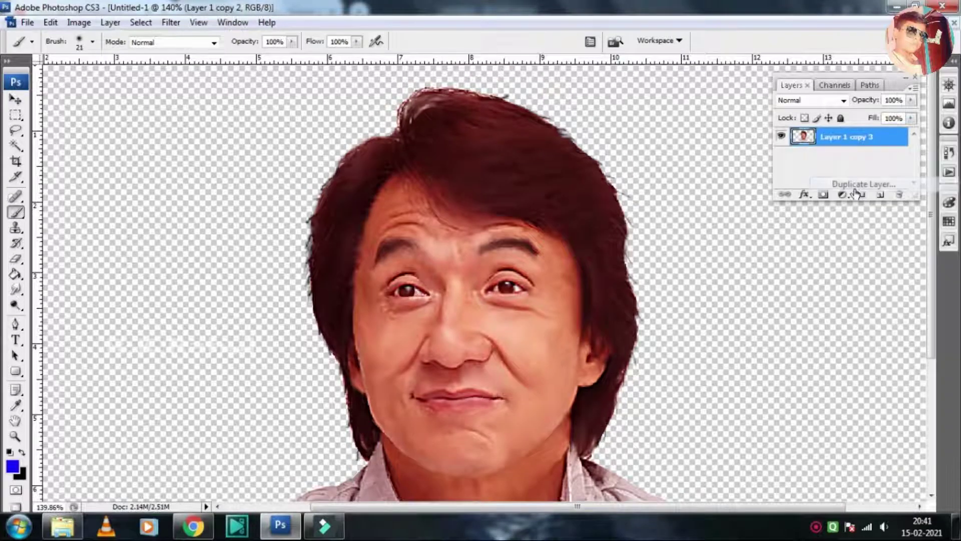
# Duplicate the portrait as Layer 1 copy 3, skipping layer styles, and start choosing Color blending.
pyautogui.hotkey('ctrl', 'j')
pyautogui.doubleClick(885, 136)
pyautogui.click(562, 317)
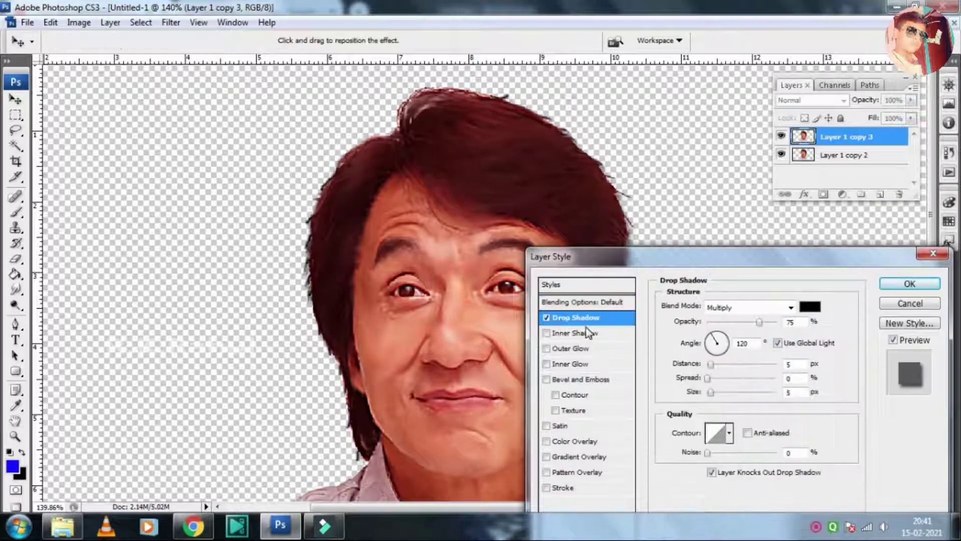
pyautogui.click(575, 333)
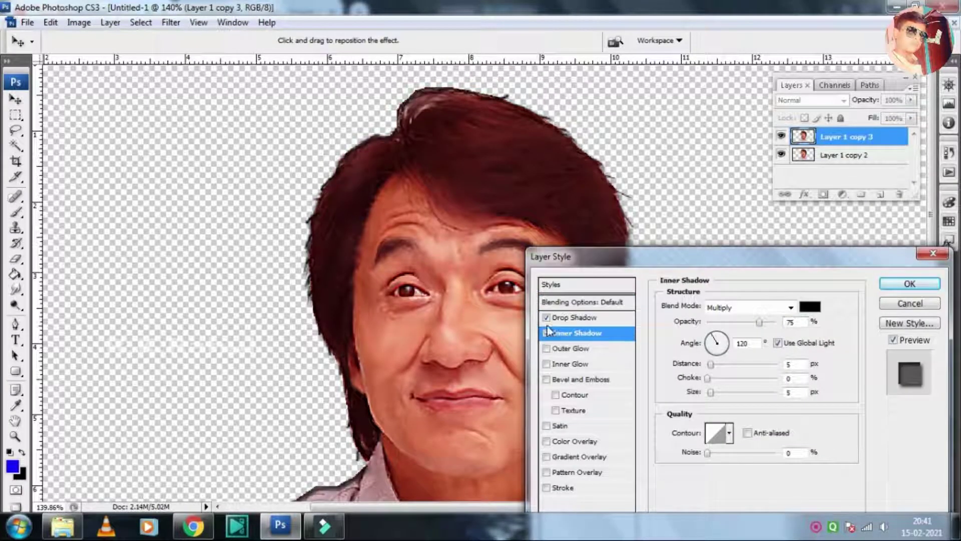
pyautogui.click(583, 301)
pyautogui.press('Escape')
pyautogui.click(843, 100)
# Apply Color blending, tint the left hair blue, and erase blue spill from the background.
pyautogui.click(796, 430)
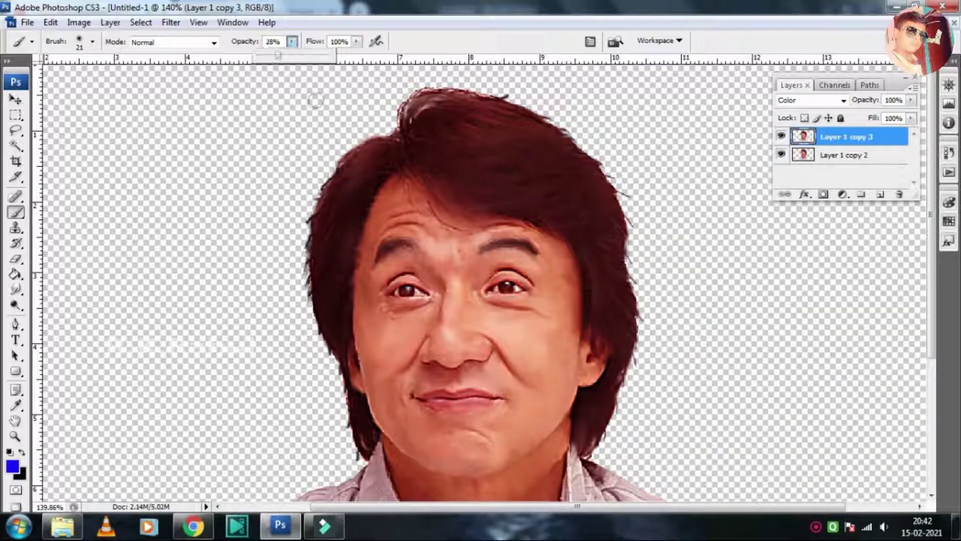
pyautogui.moveTo(326, 121); pyautogui.dragTo(301, 360)
pyautogui.press('e')
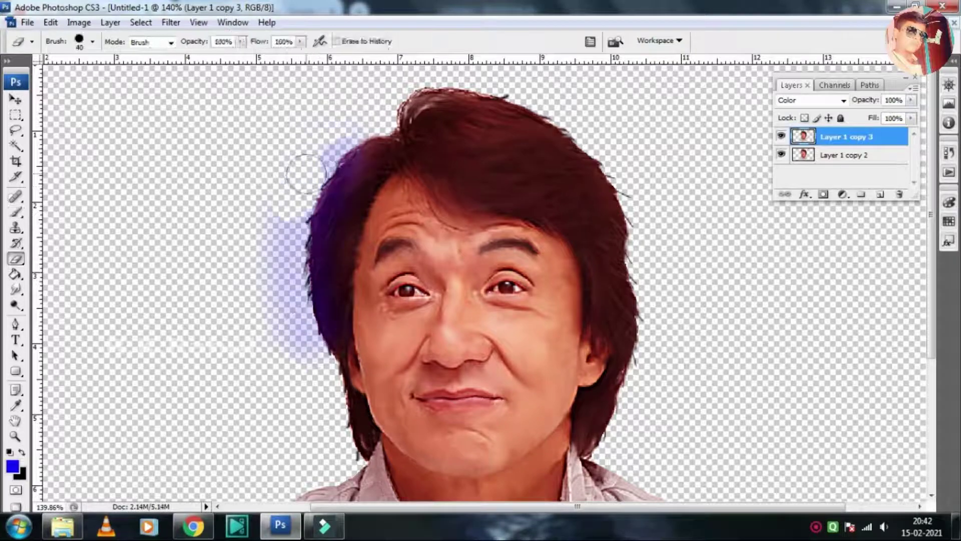
pyautogui.moveTo(287, 218); pyautogui.dragTo(299, 337)
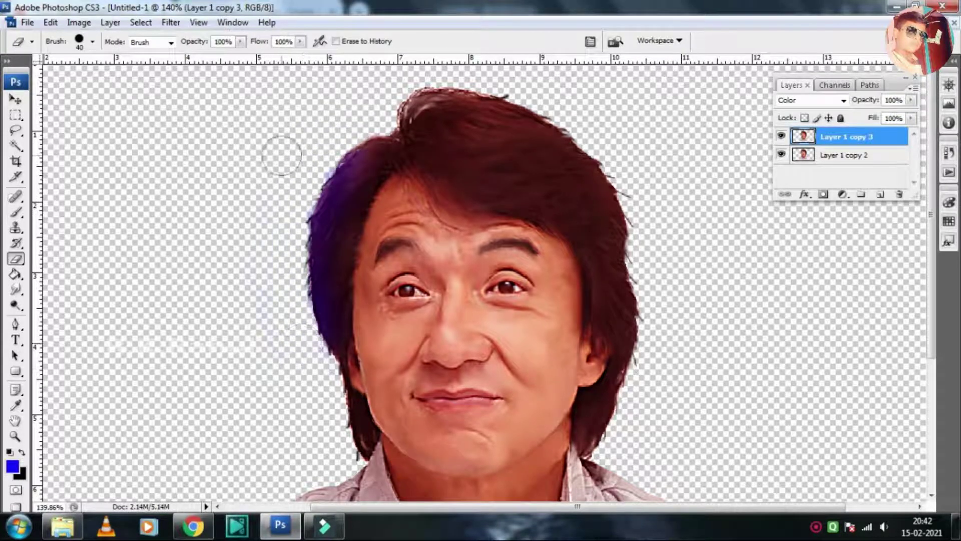
# Switch to red with a larger brush and try red strokes over the hair, undoing them.
pyautogui.press('b')
pyautogui.click(12, 466)
pyautogui.click(892, 216)
pyautogui.press(']')
pyautogui.press(']')
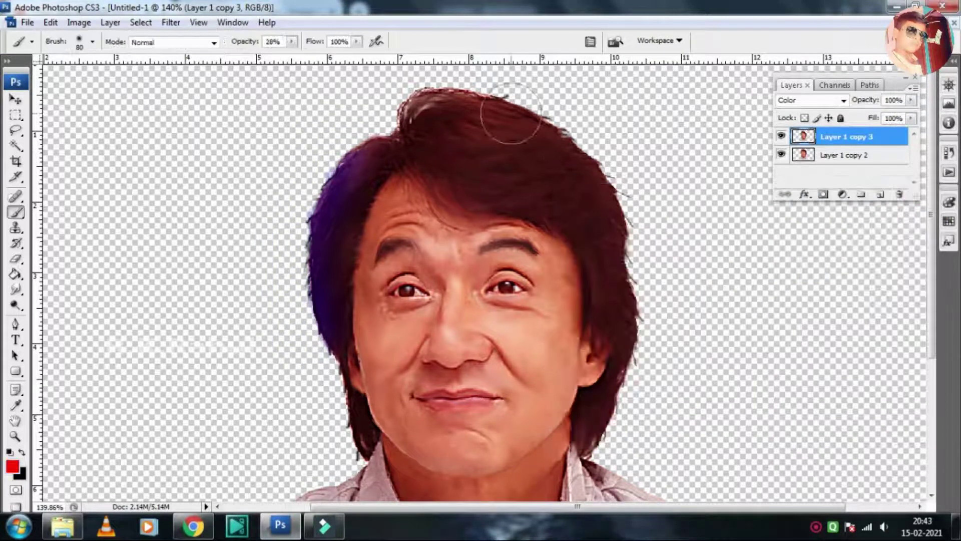
pyautogui.moveTo(510, 114)
pyautogui.mouseDown()
pyautogui.moveTo(631, 300)
pyautogui.moveTo(475, 80)
pyautogui.moveTo(350, 125)
pyautogui.mouseUp()
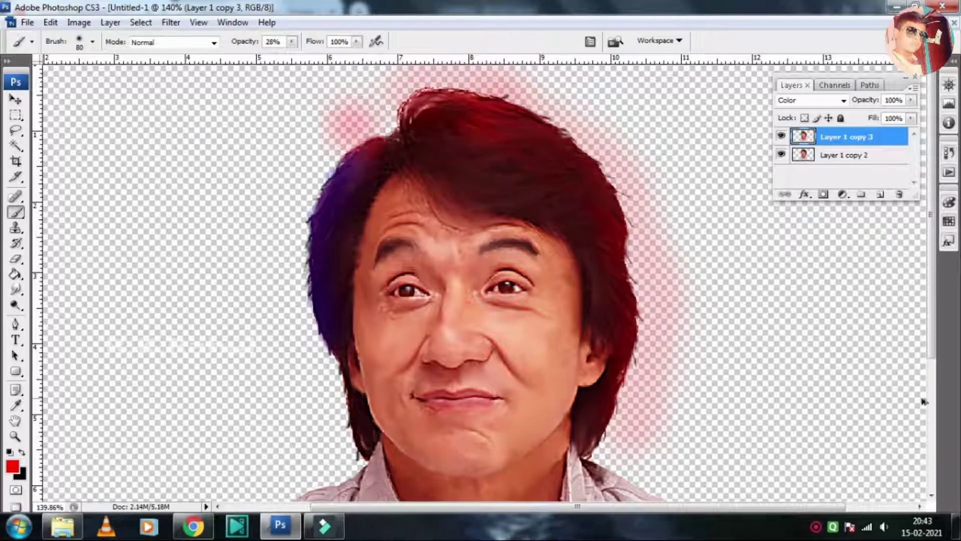
pyautogui.hotkey('ctrl', 'z')
pyautogui.moveTo(444, 103); pyautogui.dragTo(654, 407)
pyautogui.hotkey('ctrl', 'z')
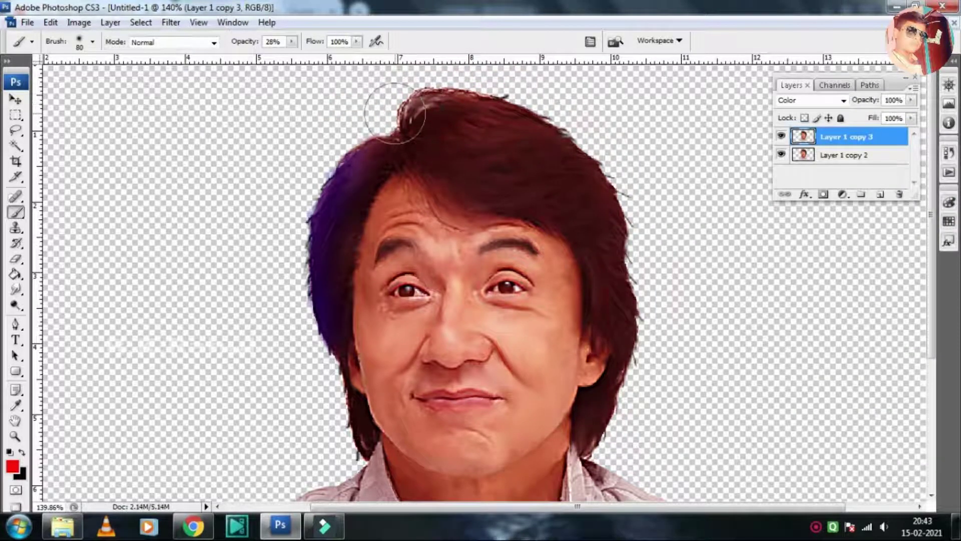
pyautogui.moveTo(396, 105)
pyautogui.mouseDown()
pyautogui.moveTo(607, 208)
pyautogui.moveTo(655, 425)
pyautogui.mouseUp()
# Add a new top layer in Color blend mode and brush red around the head.
pyautogui.hotkey('ctrl', 'z')
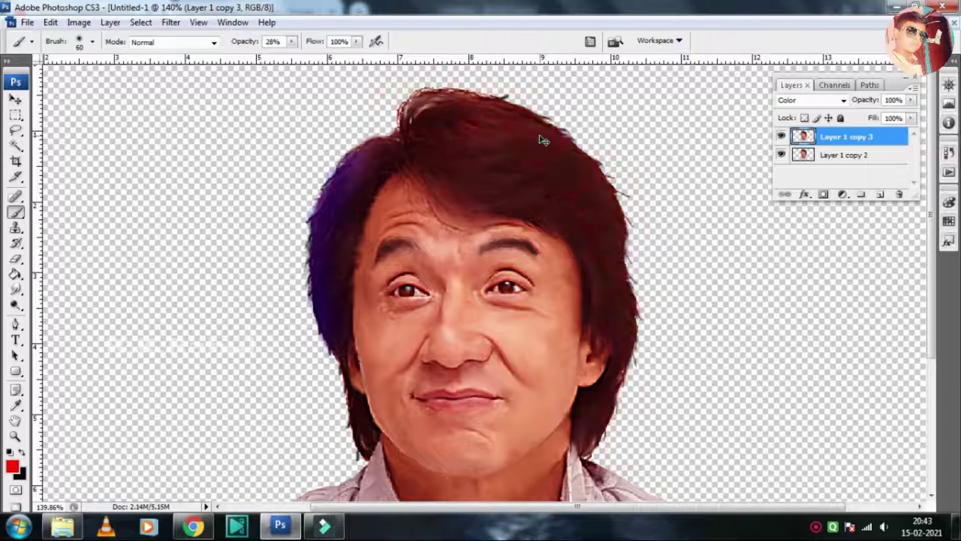
pyautogui.click(880, 195)
pyautogui.click(844, 100)
pyautogui.click(785, 428)
pyautogui.moveTo(401, 93); pyautogui.dragTo(646, 450)
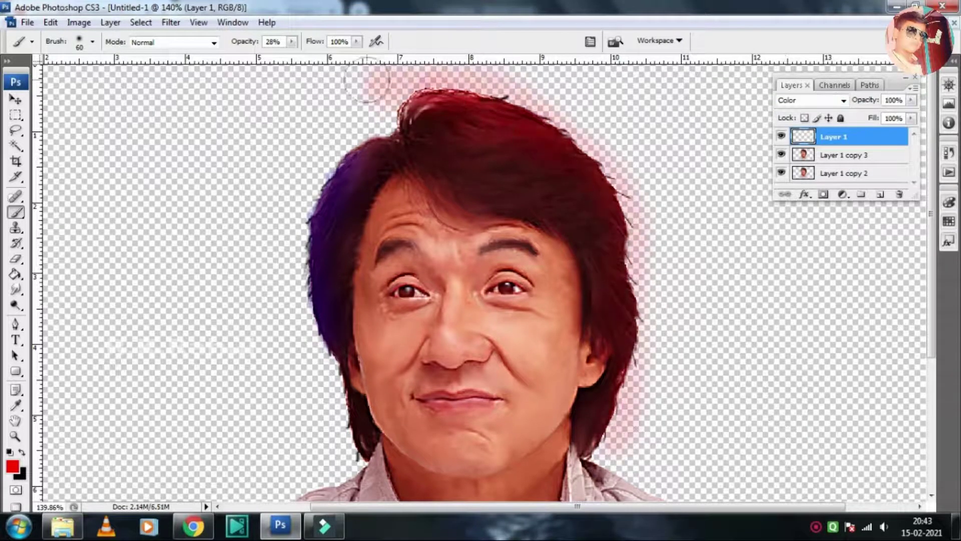
# Repaint a pink-red tint on the head's right side, then touch up with smudge and eraser.
pyautogui.hotkey('ctrl', 'z')
pyautogui.moveTo(541, 141); pyautogui.dragTo(593, 432)
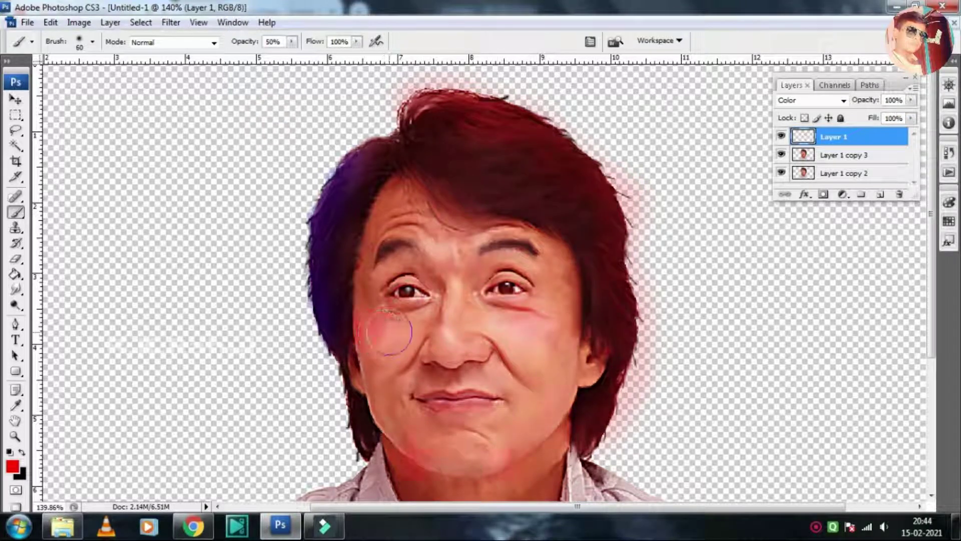
pyautogui.press('r')
pyautogui.press('b')
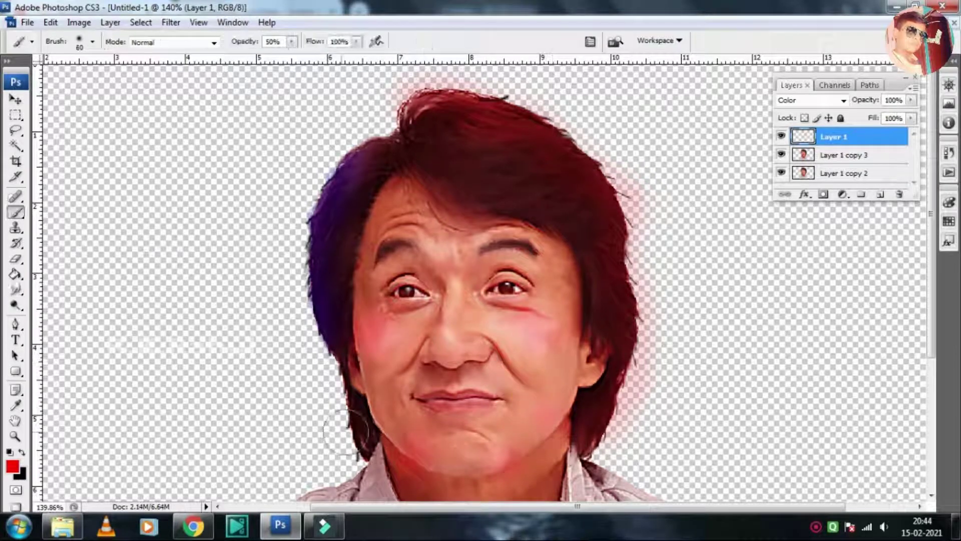
pyautogui.press('e')
pyautogui.scroll(-3, 330, 431)
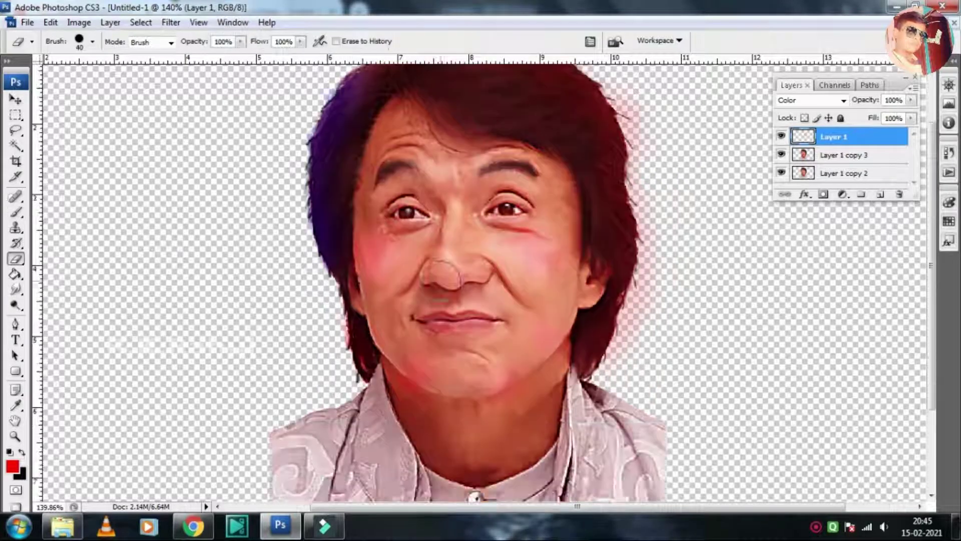
pyautogui.scroll(-3, 330, 431)
# Make Layer 1 copy 3 active and set a muted red foreground colour.
pyautogui.press('b')
pyautogui.hotkey('alt', '[')
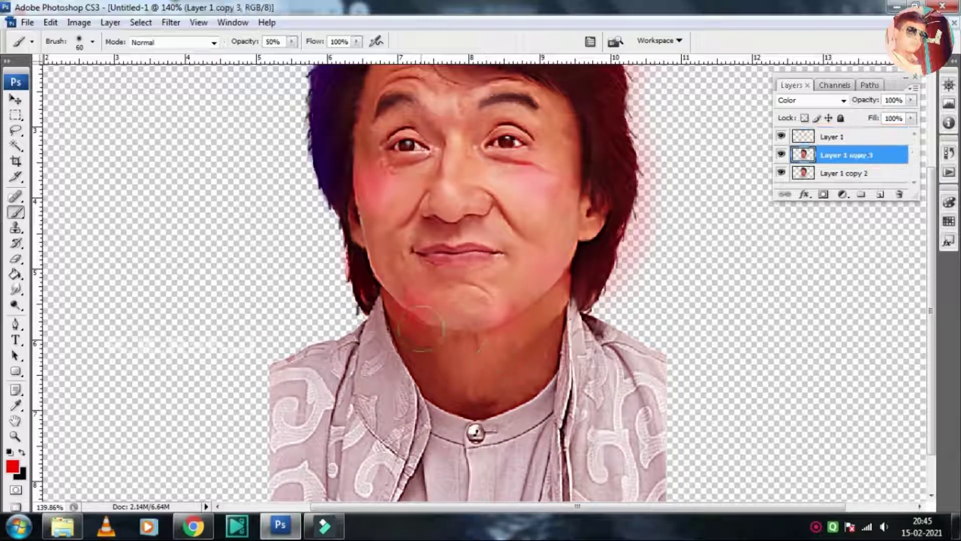
pyautogui.click(12, 466)
pyautogui.moveTo(714, 281); pyautogui.dragTo(693, 252)
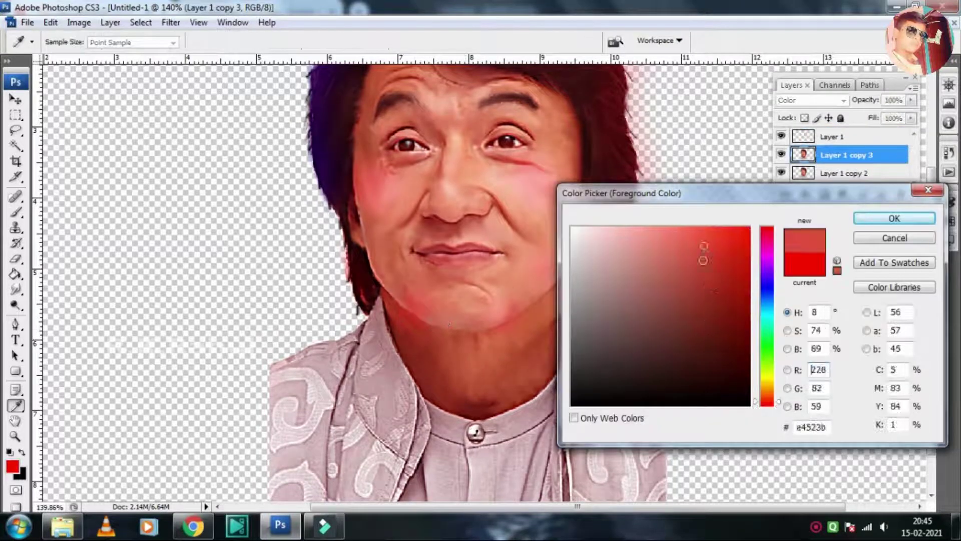
pyautogui.click(865, 220)
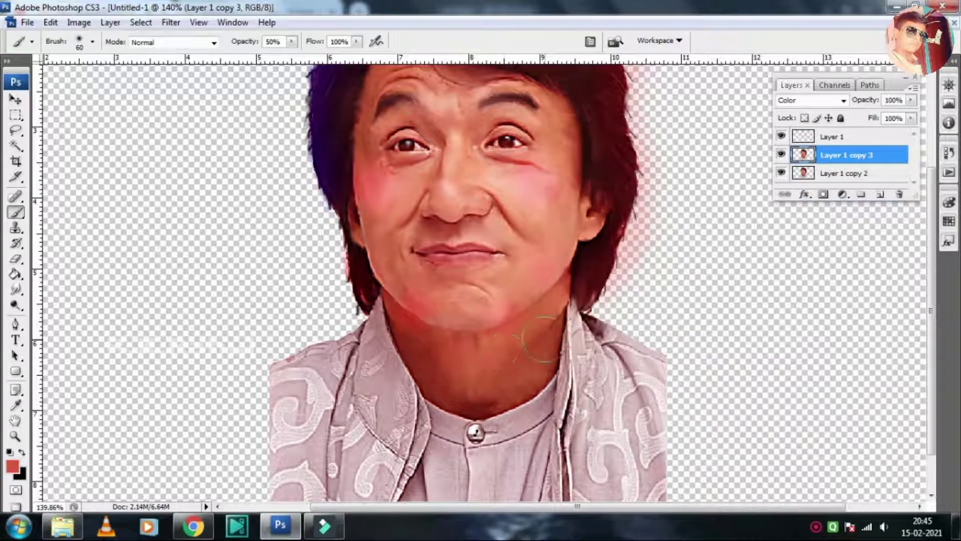
# Delete the Layer 1 copy 2 layer.
pyautogui.click(829, 172)
pyautogui.click(782, 155)
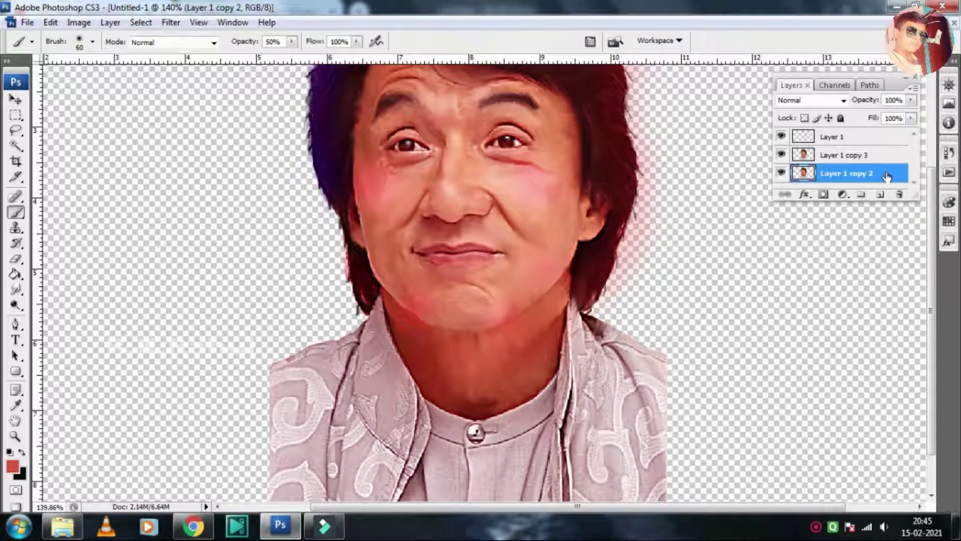
pyautogui.press('Delete')
# Load the Dry Media brush set and choose the 29 px textured brush tip.
pyautogui.rightClick(525, 280)
pyautogui.click(704, 305)
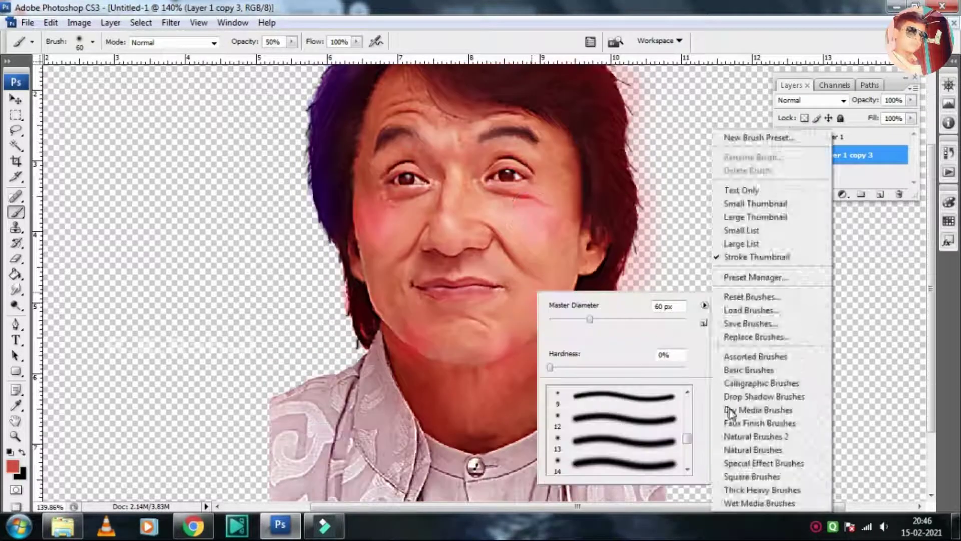
pyautogui.click(736, 411)
pyautogui.press('Return')
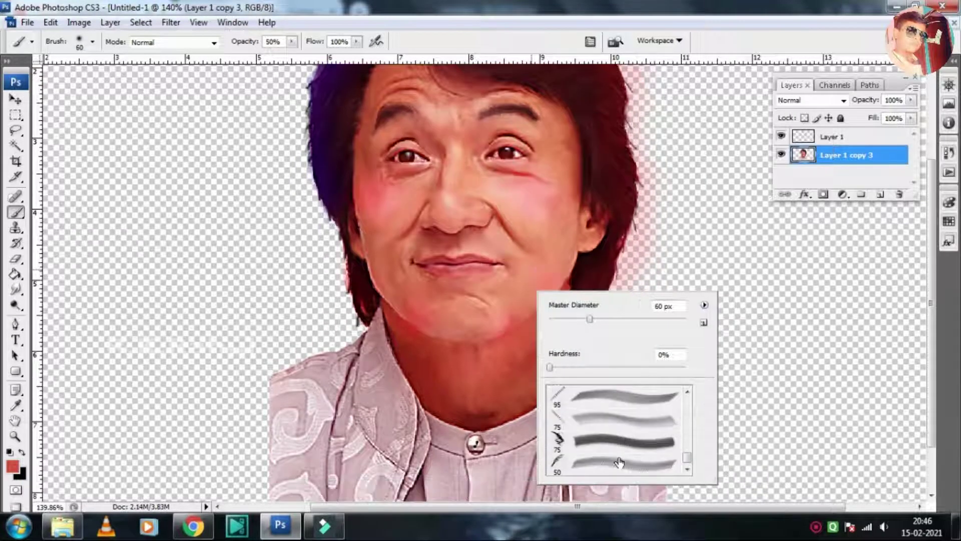
pyautogui.click(705, 304)
pyautogui.click(751, 405)
pyautogui.press('Return')
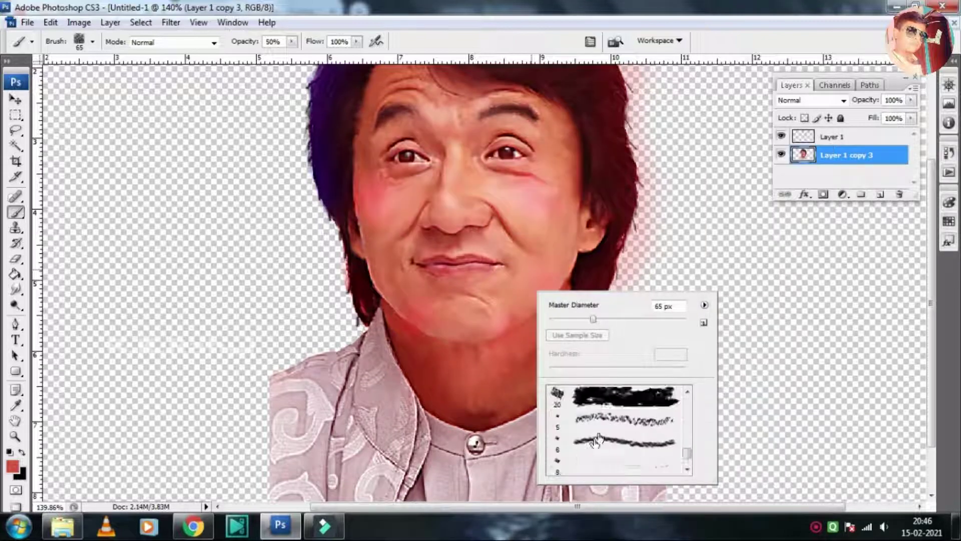
pyautogui.doubleClick(598, 466)
# Switch to the Smudge tool and lower its strength to 20%.
pyautogui.press('r')
pyautogui.rightClick(578, 333)
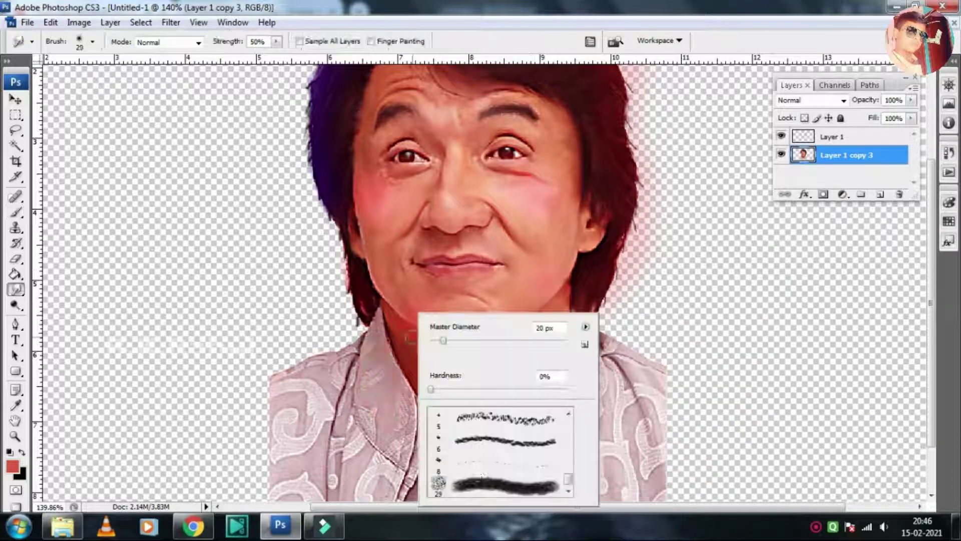
pyautogui.press('Escape')
pyautogui.click(277, 42)
pyautogui.moveTo(277, 50); pyautogui.dragTo(252, 50)
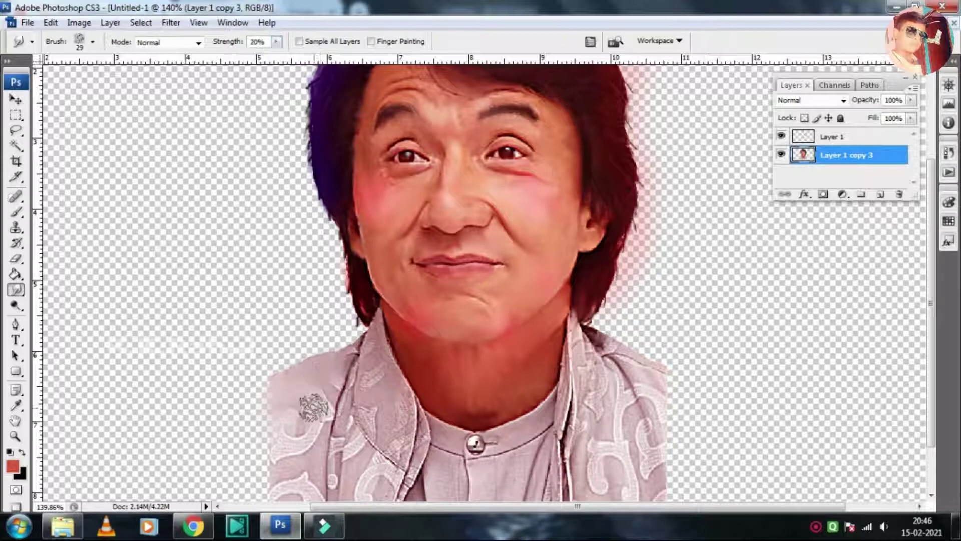
# Smudge the shirt's embroidered pattern smooth on the left, right and near the button.
pyautogui.moveTo(368, 355); pyautogui.dragTo(390, 481)
pyautogui.moveTo(575, 321)
pyautogui.mouseDown()
pyautogui.moveTo(655, 450)
pyautogui.moveTo(601, 495)
pyautogui.mouseUp()
pyautogui.moveTo(580, 371); pyautogui.dragTo(630, 486)
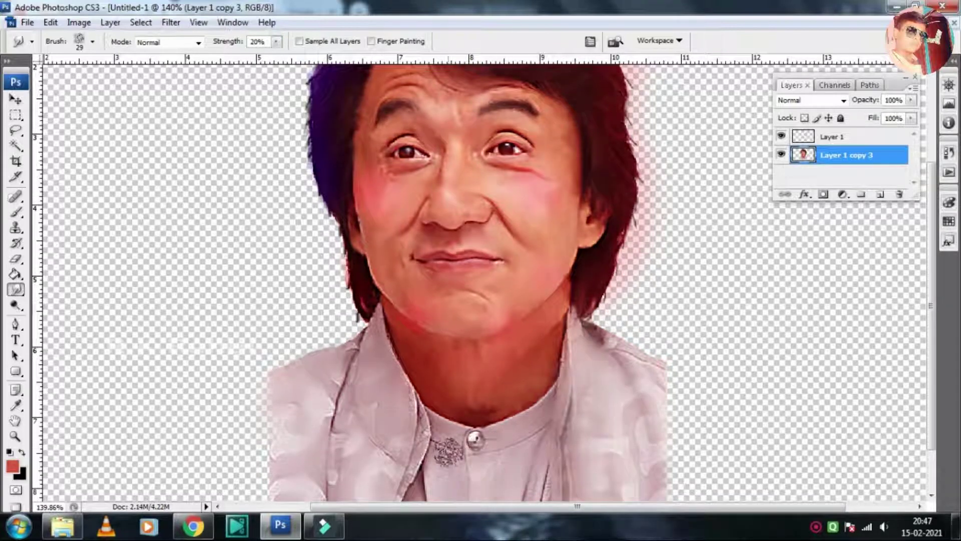
pyautogui.scroll(1, 466, 400)
pyautogui.scroll(1, 505, 356)
pyautogui.scroll(1, 524, 380)
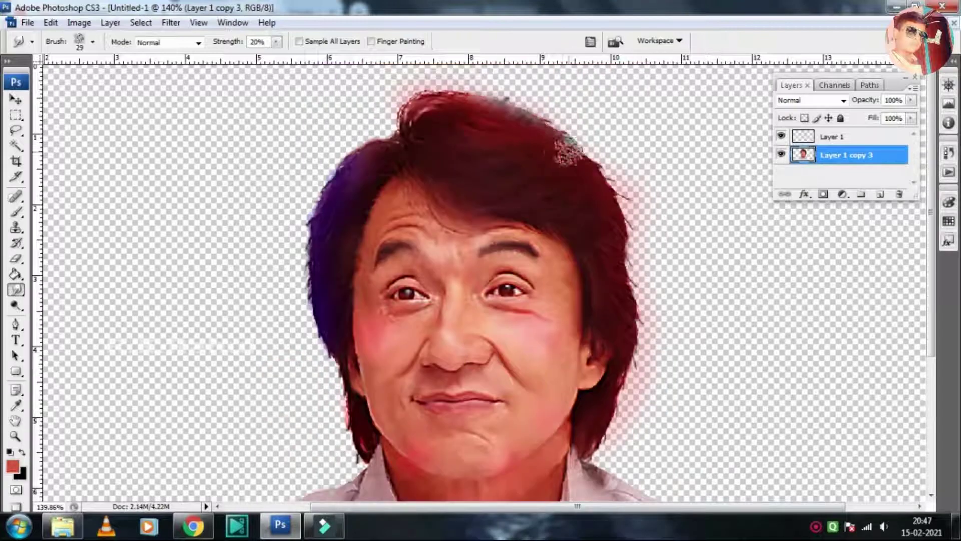
pyautogui.scroll(-2, 552, 169)
# Merge Layer 1 with Layer 1 copy 3 and move the portrait to the canvas's left.
pyautogui.press('v')
pyautogui.click(834, 136)
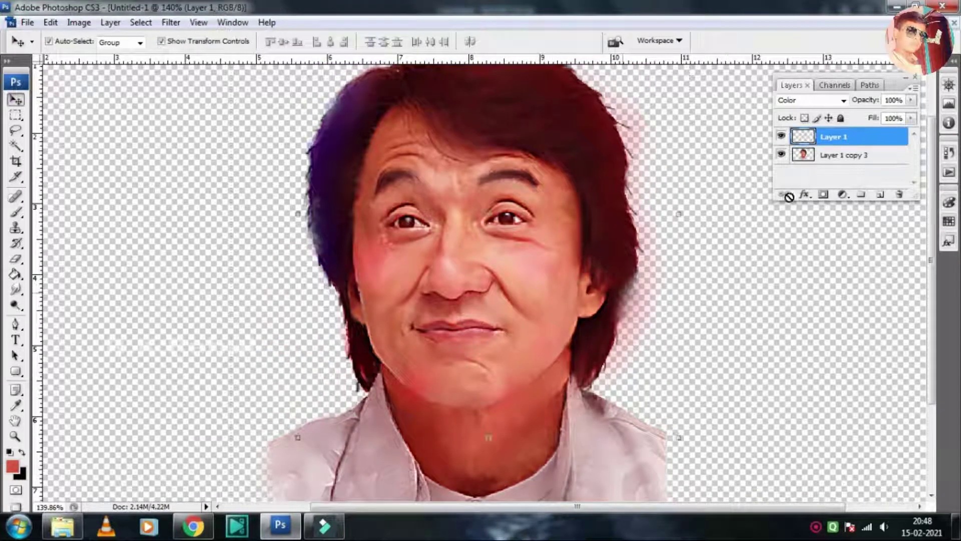
pyautogui.keyDown('shift'); pyautogui.click(841, 157); pyautogui.keyUp('shift')
pyautogui.hotkey('ctrl', 'e')
pyautogui.hotkey('ctrl', '0')
pyautogui.moveTo(474, 300); pyautogui.dragTo(229, 331)
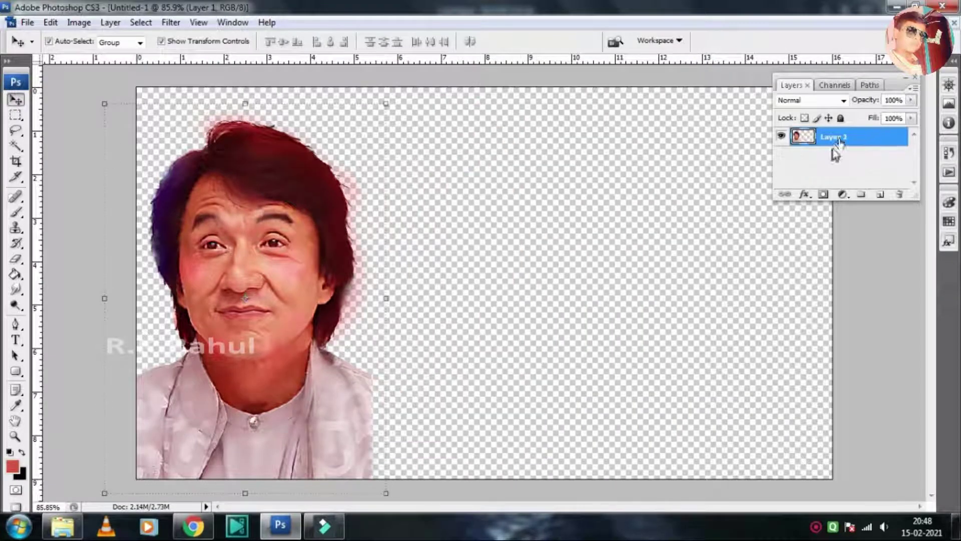
# Duplicate the portrait layer and try rotating and shifting the copy right.
pyautogui.rightClick(831, 140)
pyautogui.click(867, 187)
pyautogui.press('Return')
pyautogui.hotkey('ctrl', 't')
pyautogui.moveTo(401, 115); pyautogui.dragTo(541, 167)
pyautogui.moveTo(300, 275); pyautogui.dragTo(386, 276)
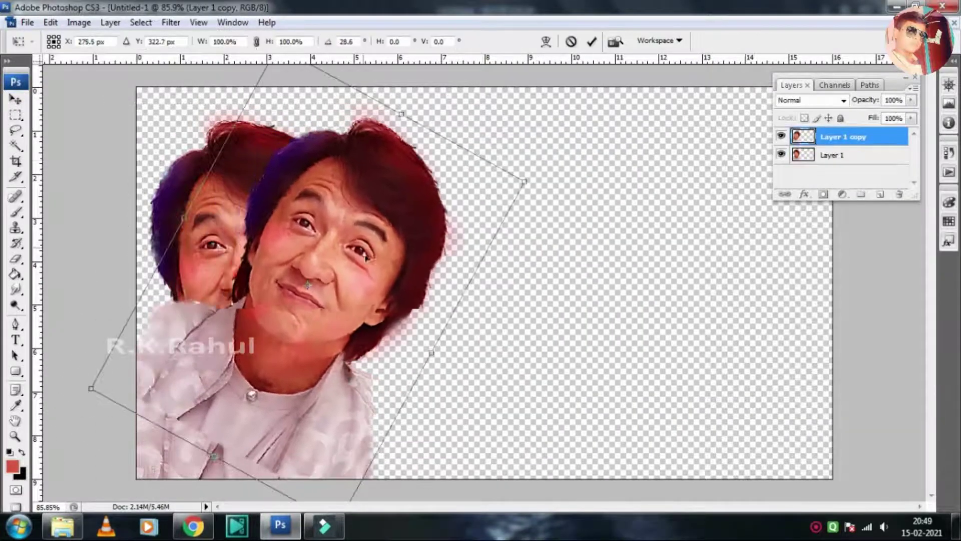
pyautogui.press('Escape')
# Put the copy behind the main portrait, lower its opacity, and tilt it slightly.
pyautogui.moveTo(837, 146); pyautogui.dragTo(841, 162)
pyautogui.click(911, 100)
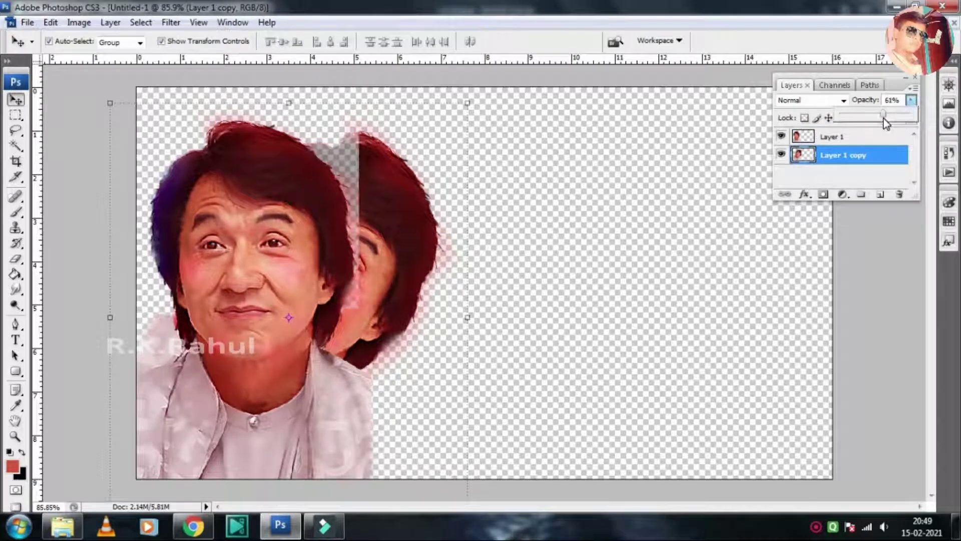
pyautogui.moveTo(913, 116)
pyautogui.mouseDown()
pyautogui.moveTo(896, 121)
pyautogui.moveTo(907, 119)
pyautogui.mouseUp()
pyautogui.hotkey('ctrl', 't')
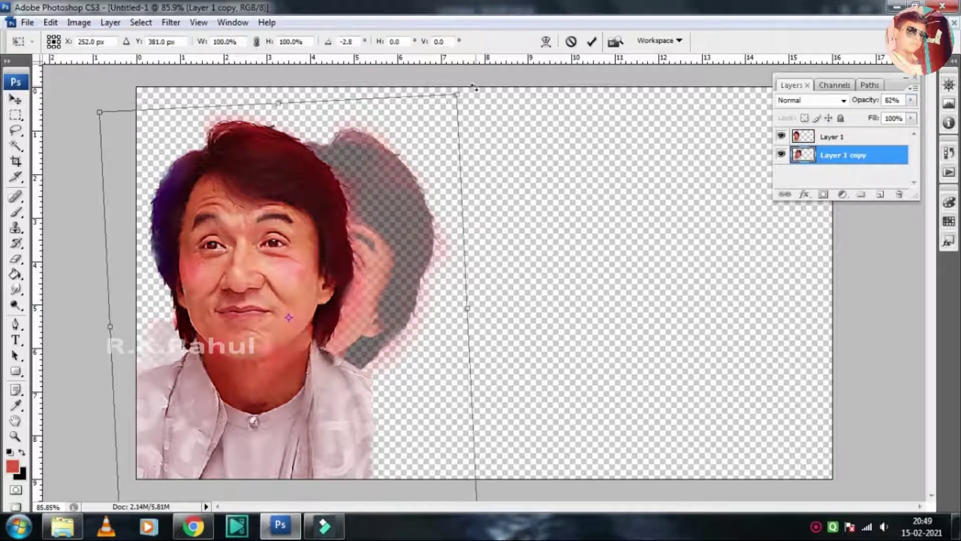
pyautogui.moveTo(483, 95); pyautogui.dragTo(473, 87)
pyautogui.press('Return')
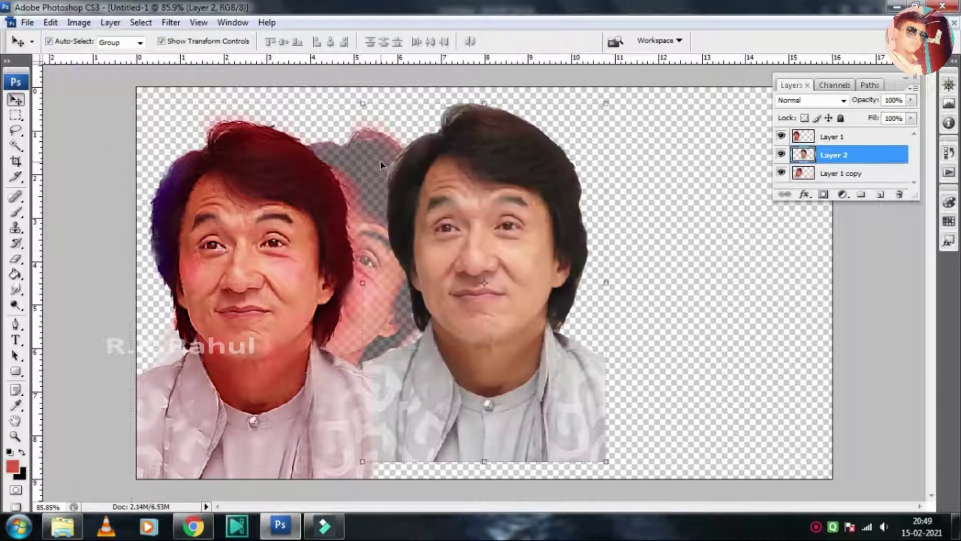
# Duplicate the faded copy, rotate it down-right, and lower its opacity to 71%.
pyautogui.rightClick(846, 155)
pyautogui.click(863, 202)
pyautogui.press('Return')
pyautogui.hotkey('ctrl', 't')
pyautogui.moveTo(501, 100); pyautogui.dragTo(466, 136)
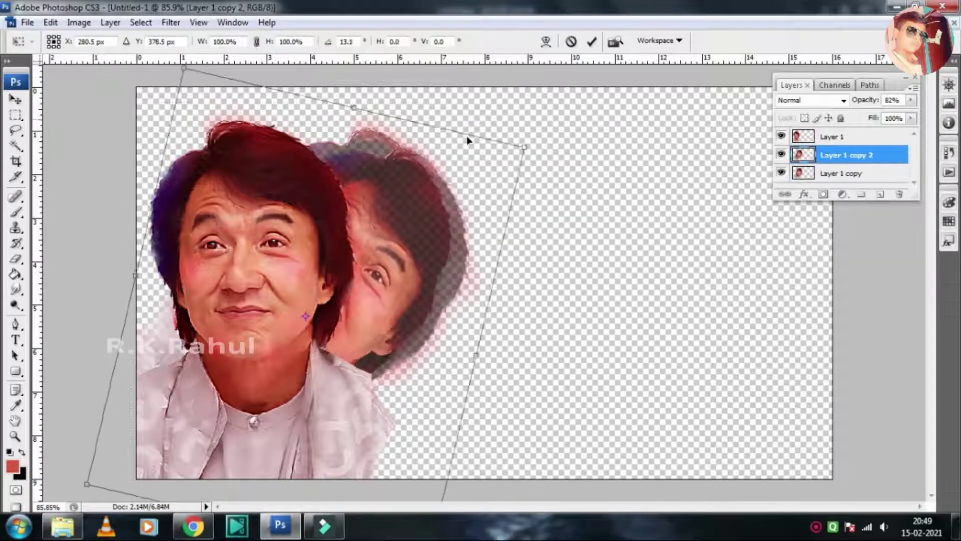
pyautogui.moveTo(426, 275); pyautogui.dragTo(540, 311)
pyautogui.press('Return')
pyautogui.moveTo(905, 116); pyautogui.dragTo(898, 117)
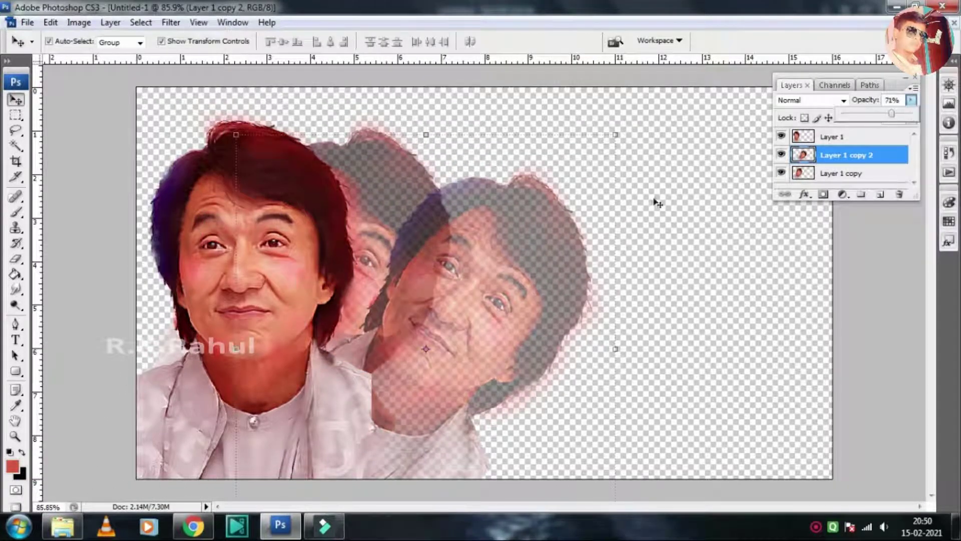
pyautogui.moveTo(831, 137); pyautogui.dragTo(831, 159)
# Create Layer 1 copy 3, rotate it toward the bottom right, and make it much fainter.
pyautogui.rightClick(811, 156)
pyautogui.click(862, 201)
pyautogui.press('Return')
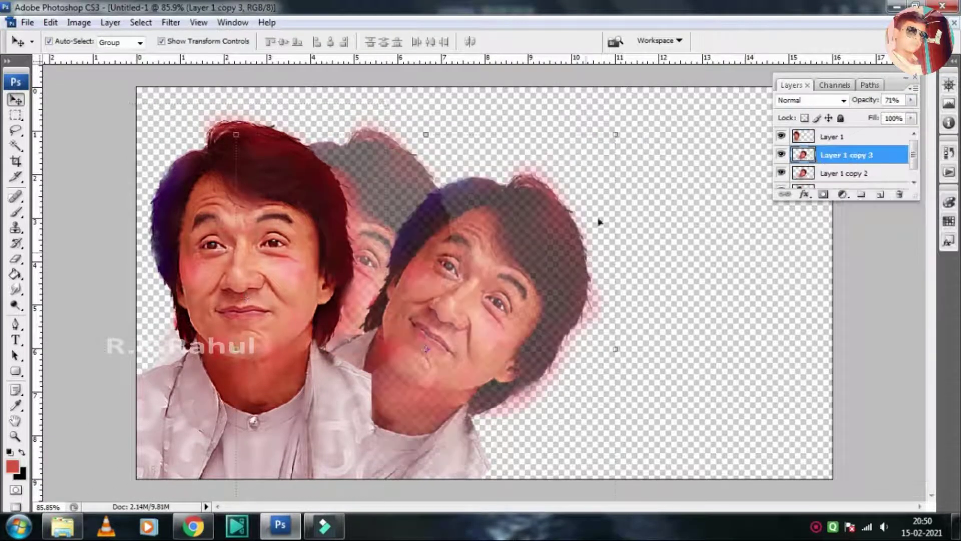
pyautogui.hotkey('ctrl', 't')
pyautogui.moveTo(657, 247)
pyautogui.mouseDown()
pyautogui.moveTo(631, 305)
pyautogui.moveTo(636, 324)
pyautogui.mouseUp()
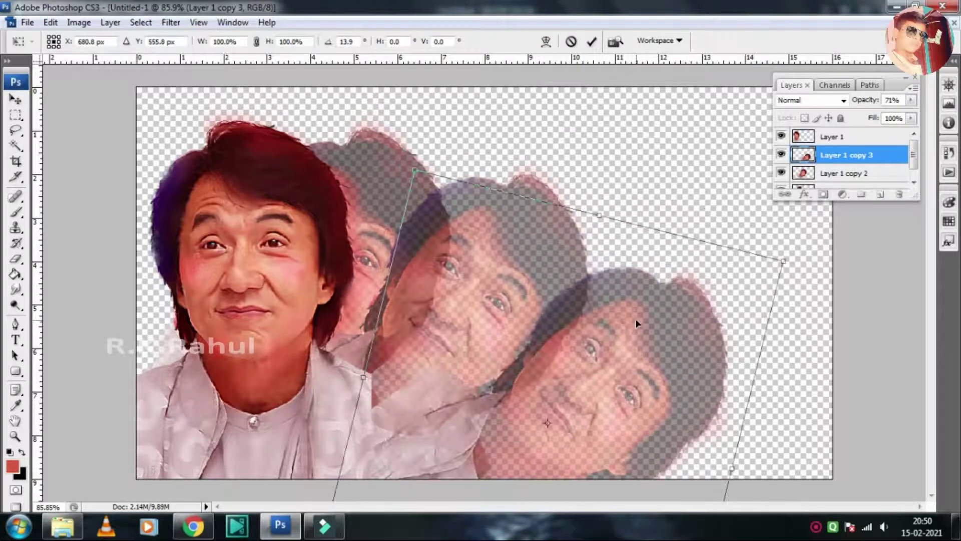
pyautogui.moveTo(907, 101)
pyautogui.mouseDown()
pyautogui.moveTo(863, 119)
pyautogui.moveTo(886, 119)
pyautogui.mouseUp()
pyautogui.press('Return')
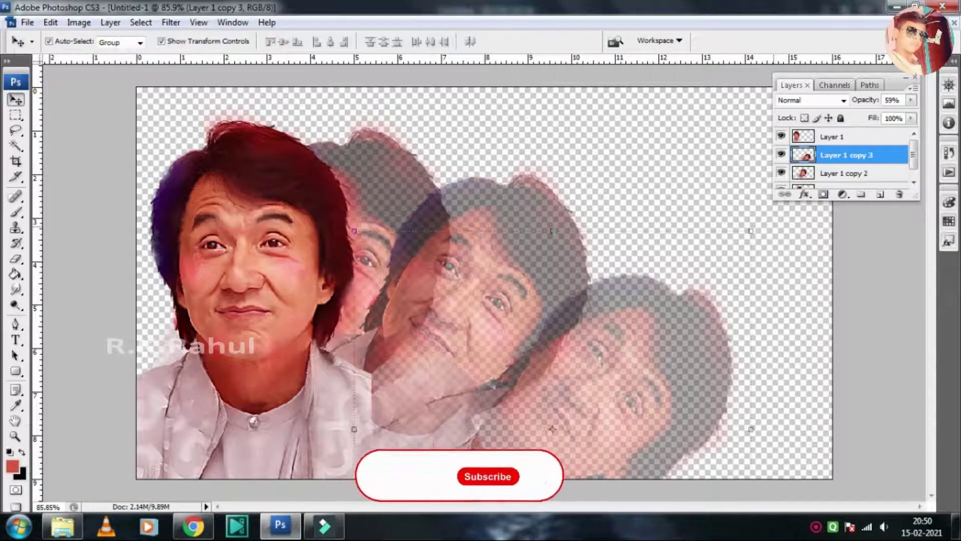
# Shift Layer 1 copy 2 lower-right and nudge the front portrait slightly left.
pyautogui.press('e')
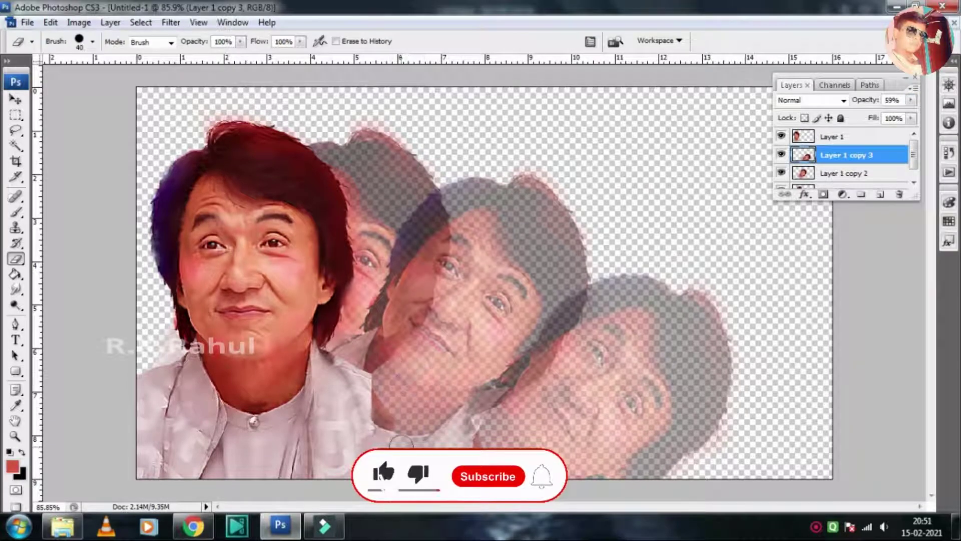
pyautogui.click(838, 173)
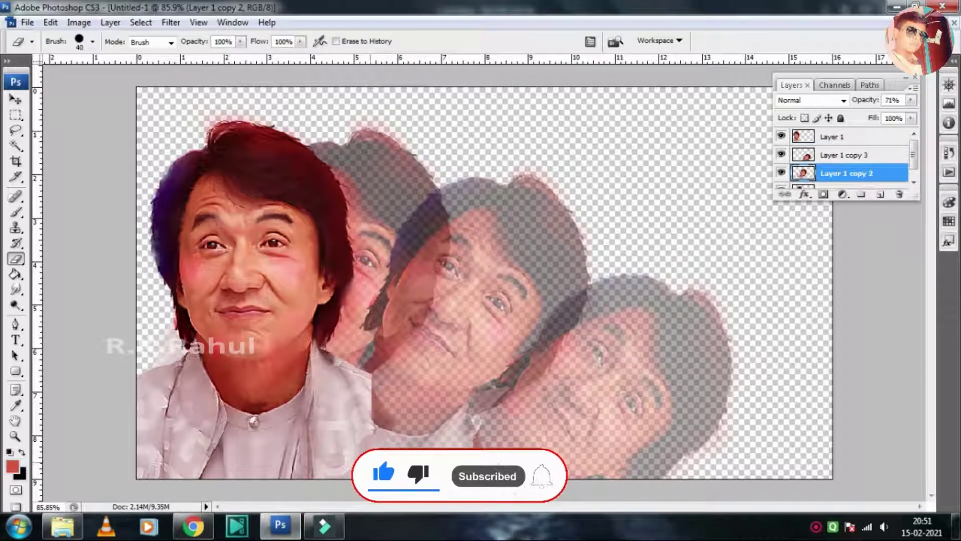
pyautogui.click(16, 99)
pyautogui.moveTo(744, 247); pyautogui.dragTo(725, 271)
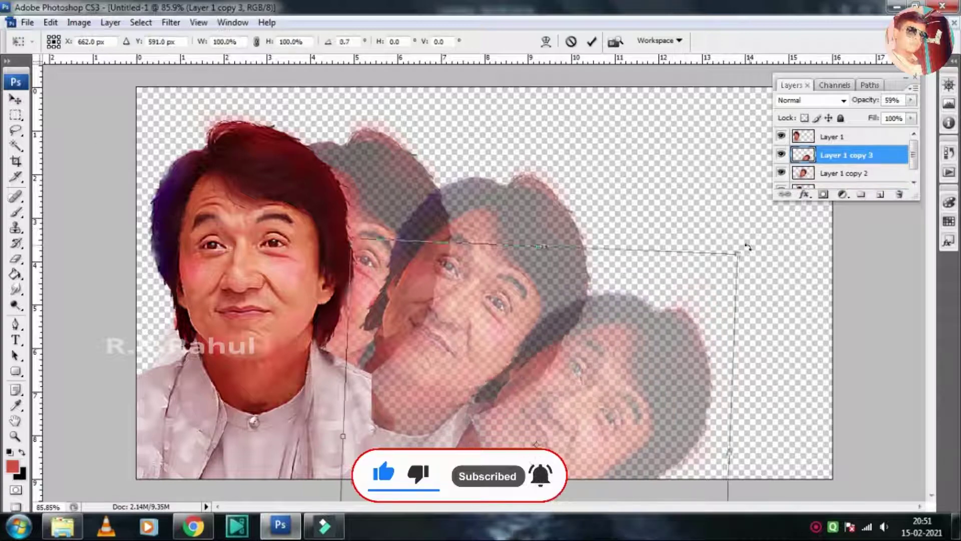
pyautogui.press('Return')
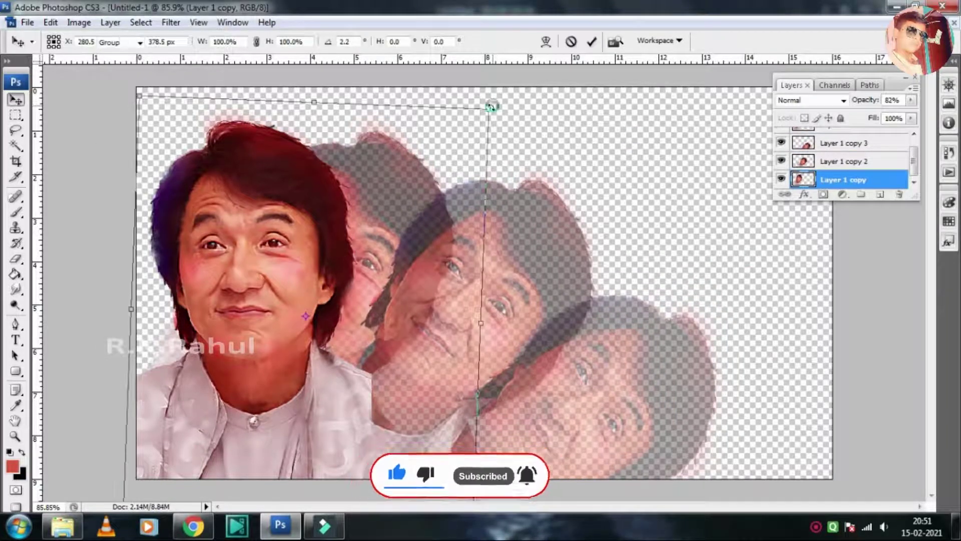
pyautogui.moveTo(264, 210); pyautogui.dragTo(252, 209)
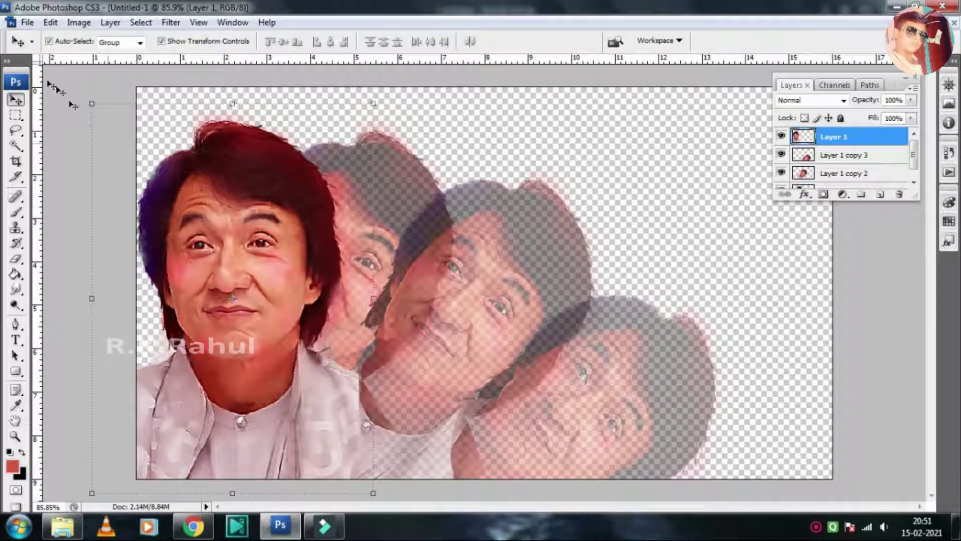
# Add a new bottom layer and fill it with a light coral red using the Paint Bucket.
pyautogui.click(881, 194)
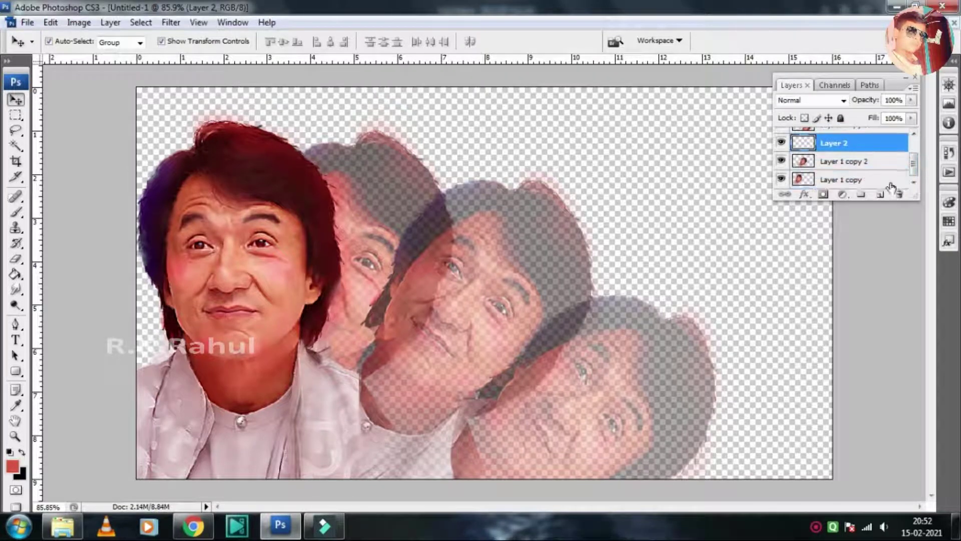
pyautogui.hotkey('ctrl', 'shift', '[')
pyautogui.moveTo(781, 161); pyautogui.dragTo(782, 155)
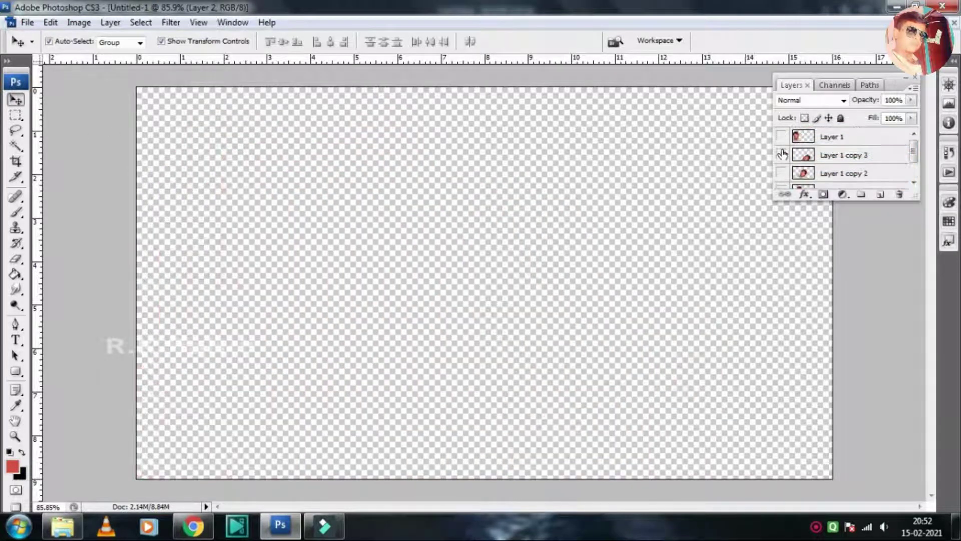
pyautogui.press('g')
pyautogui.click(405, 307)
pyautogui.click(12, 465)
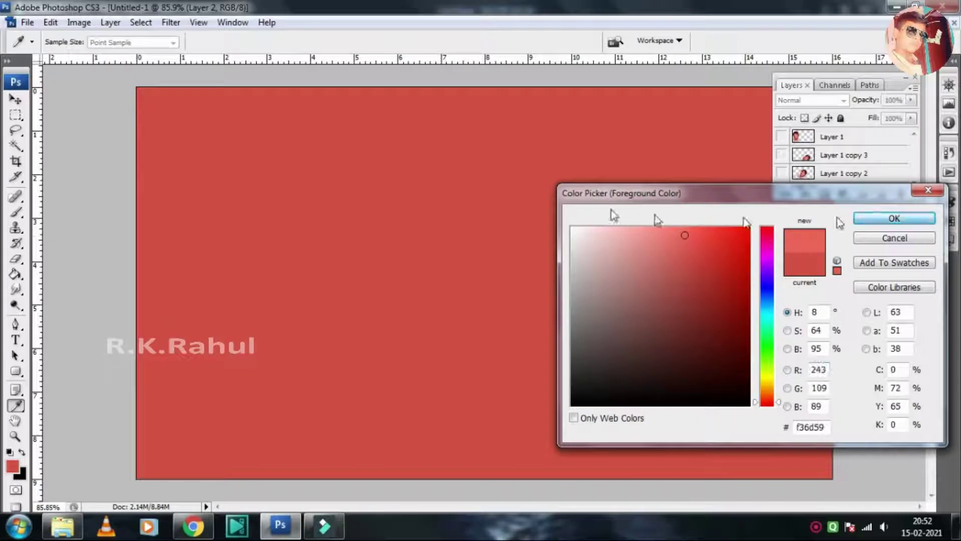
pyautogui.click(886, 217)
pyautogui.click(543, 222)
# Switch to the Brush tool with a darker red foreground colour.
pyautogui.press('b')
pyautogui.click(12, 465)
pyautogui.click(731, 252)
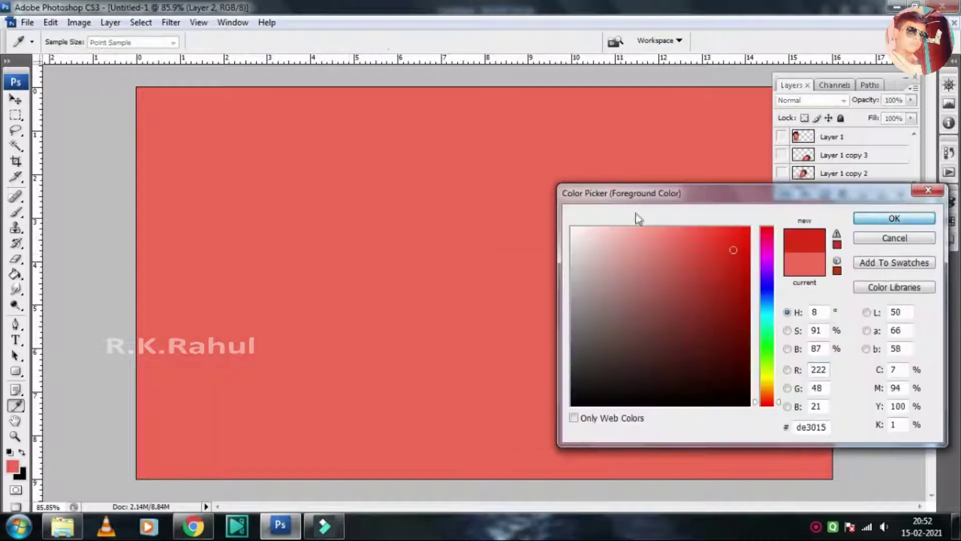
pyautogui.press('Return')
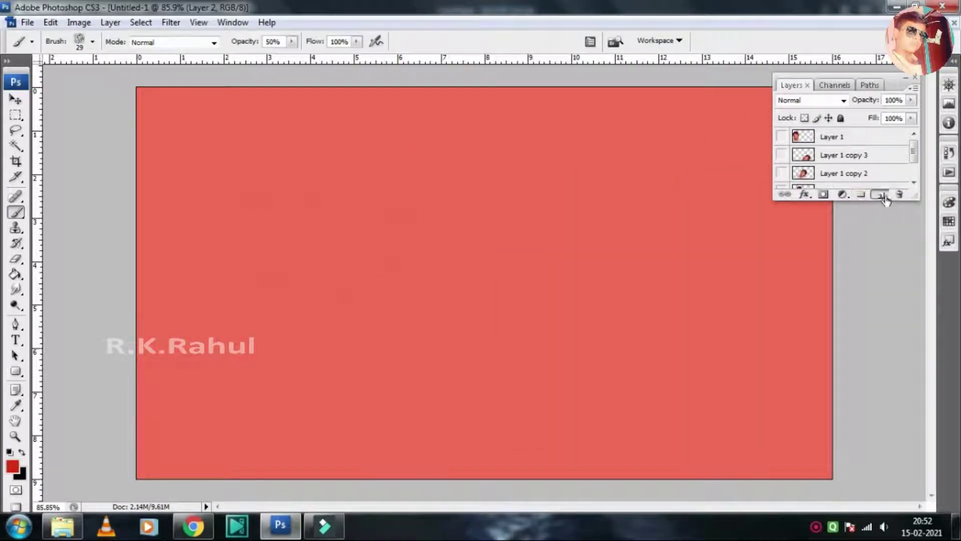
# Create Layer 3, load the snowflake brush set and choose the snowflake brush.
pyautogui.click(881, 195)
pyautogui.rightClick(447, 272)
pyautogui.click(614, 286)
pyautogui.click(651, 356)
pyautogui.press('Return')
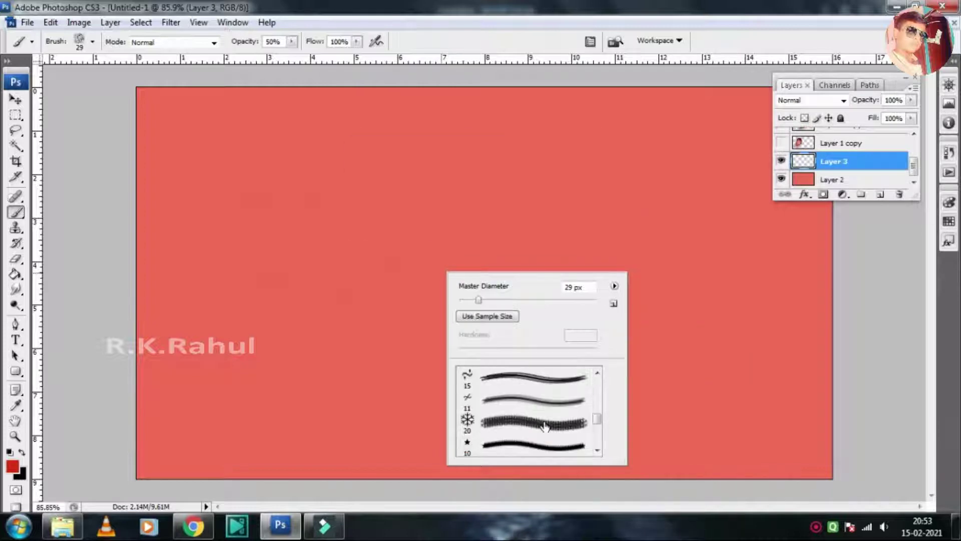
pyautogui.doubleClick(545, 425)
pyautogui.moveTo(268, 197); pyautogui.dragTo(440, 300)
pyautogui.hotkey('ctrl', 'z')
# Stamp several faint red snowflakes of varying sizes around Layer 3.
pyautogui.click(705, 220)
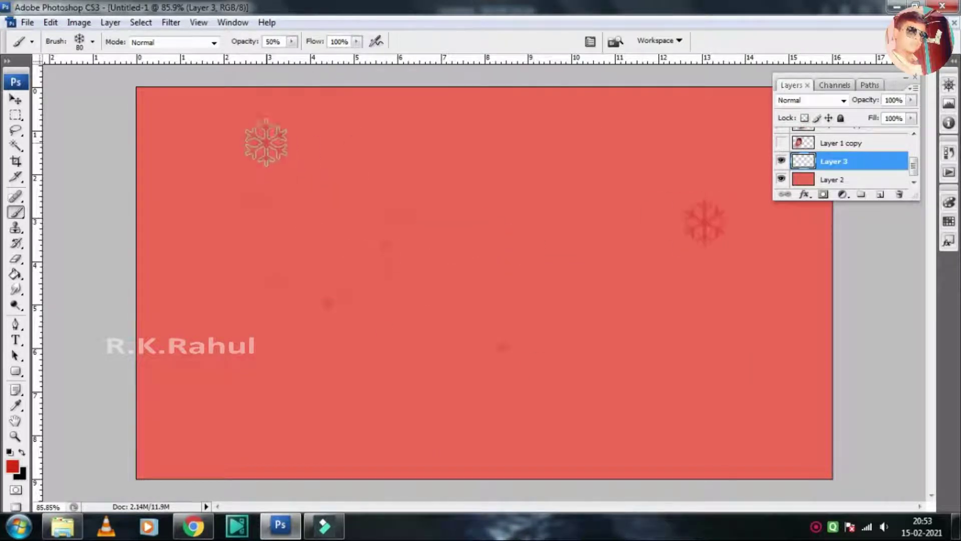
pyautogui.click(266, 143)
pyautogui.press(']')
pyautogui.press(']')
pyautogui.press(']')
pyautogui.click(230, 305)
pyautogui.press('[')
pyautogui.press('[')
pyautogui.press('[')
pyautogui.click(484, 228)
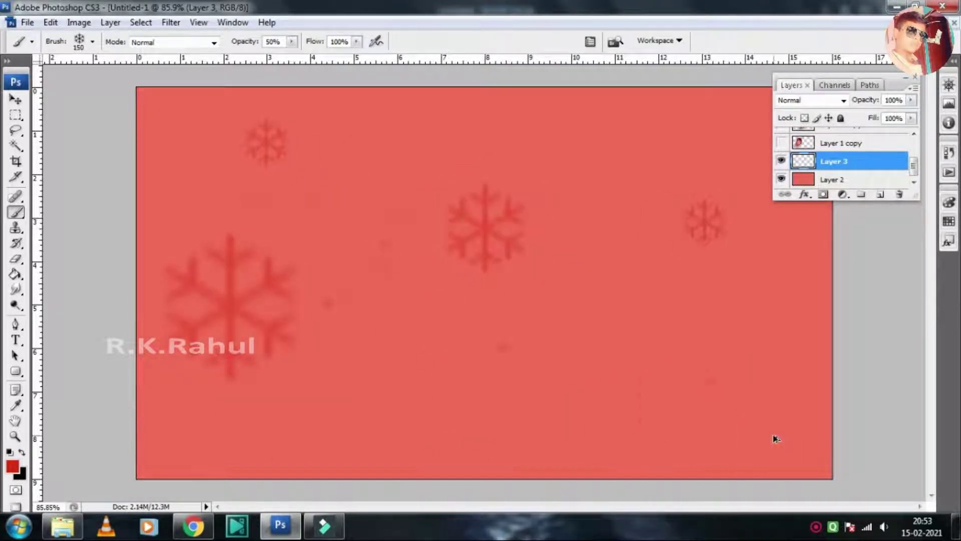
pyautogui.hotkey('ctrl', 'z')
# Load the Dry Media and Special Effect brush sets in place of the current brushes.
pyautogui.rightClick(574, 270)
pyautogui.doubleClick(500, 395)
pyautogui.rightClick(545, 271)
pyautogui.click(714, 285)
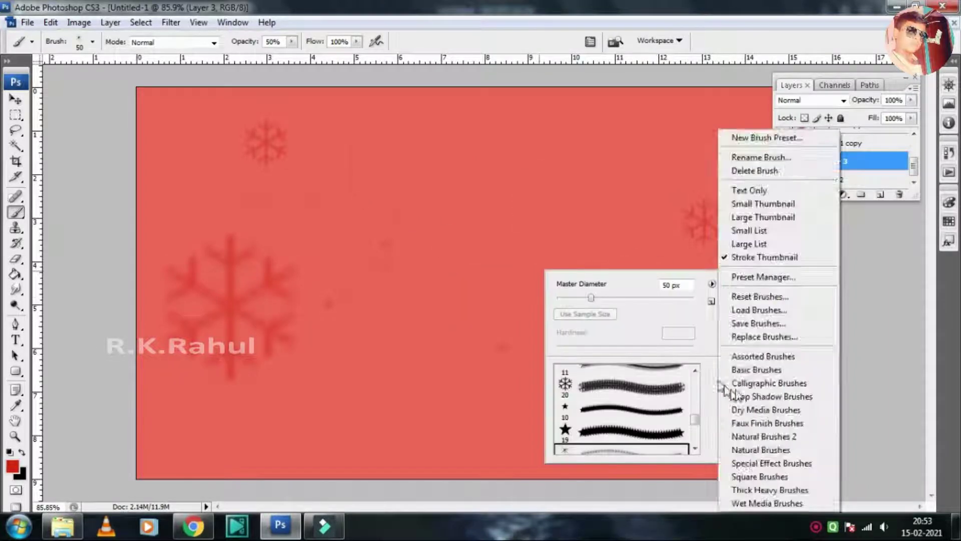
pyautogui.click(761, 485)
pyautogui.click(510, 205)
pyautogui.click(713, 286)
pyautogui.click(756, 385)
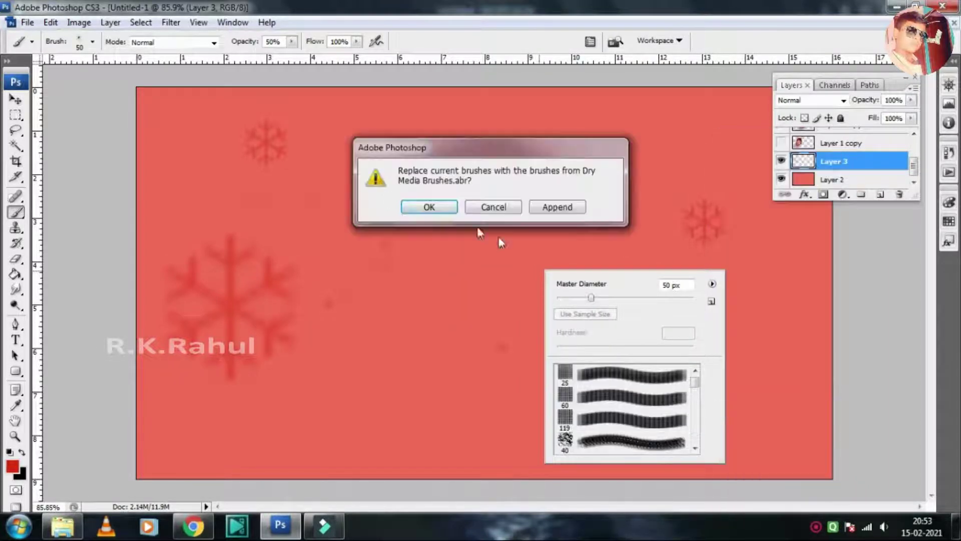
pyautogui.click(423, 206)
pyautogui.click(714, 286)
pyautogui.click(756, 443)
pyautogui.click(429, 207)
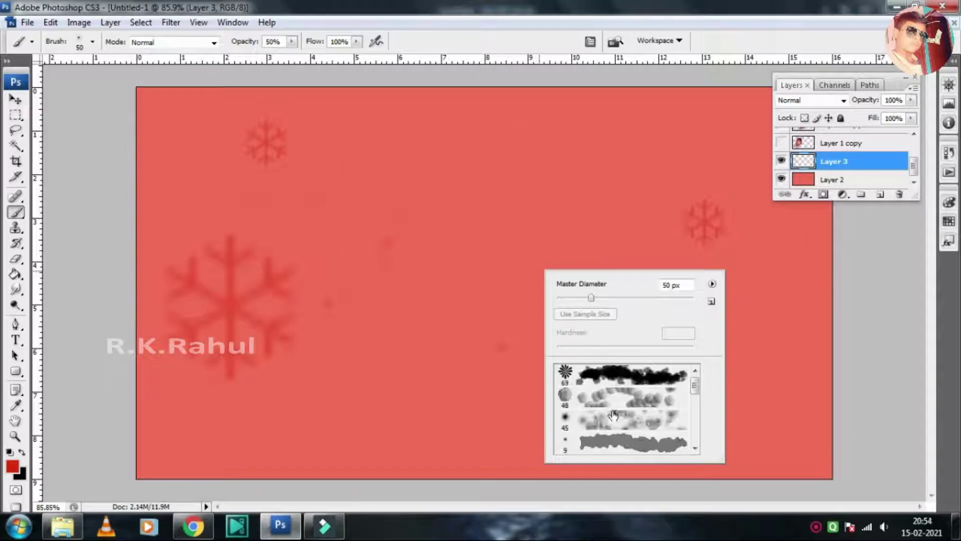
# Scatter faint specks with a 45 px Special Effect brush and 35 px round red dots.
pyautogui.doubleClick(565, 381)
pyautogui.click(297, 132)
pyautogui.click(416, 152)
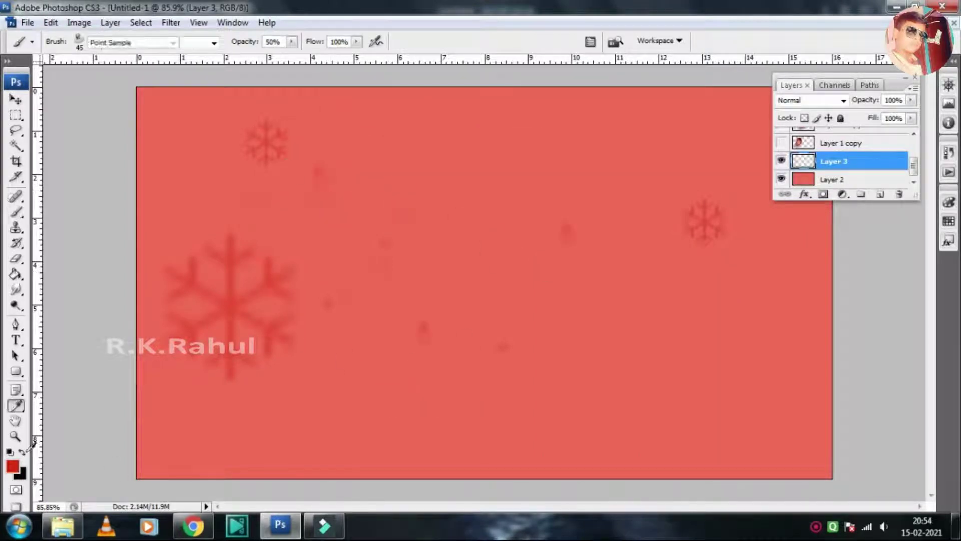
pyautogui.press('b')
pyautogui.click(361, 454)
pyautogui.rightClick(395, 303)
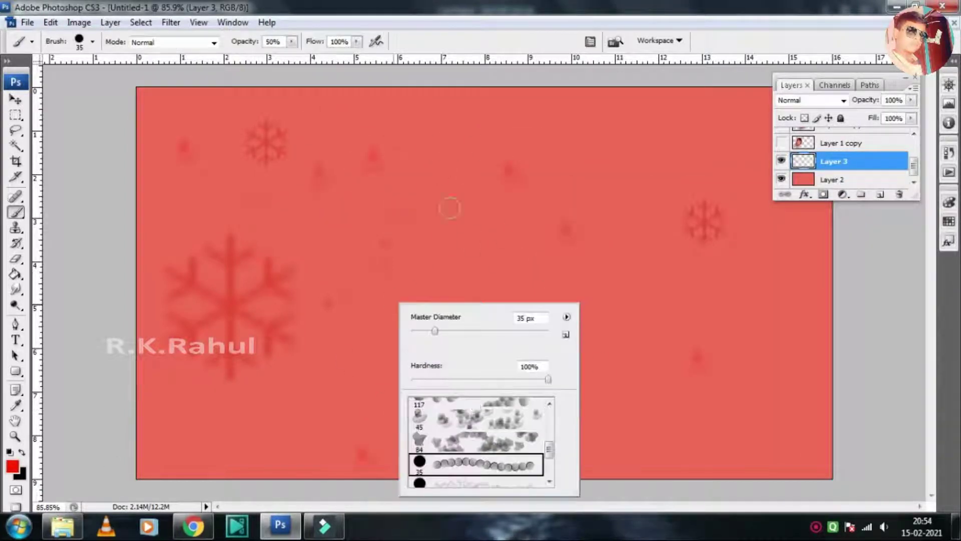
pyautogui.doubleClick(418, 448)
pyautogui.click(436, 187)
pyautogui.click(477, 281)
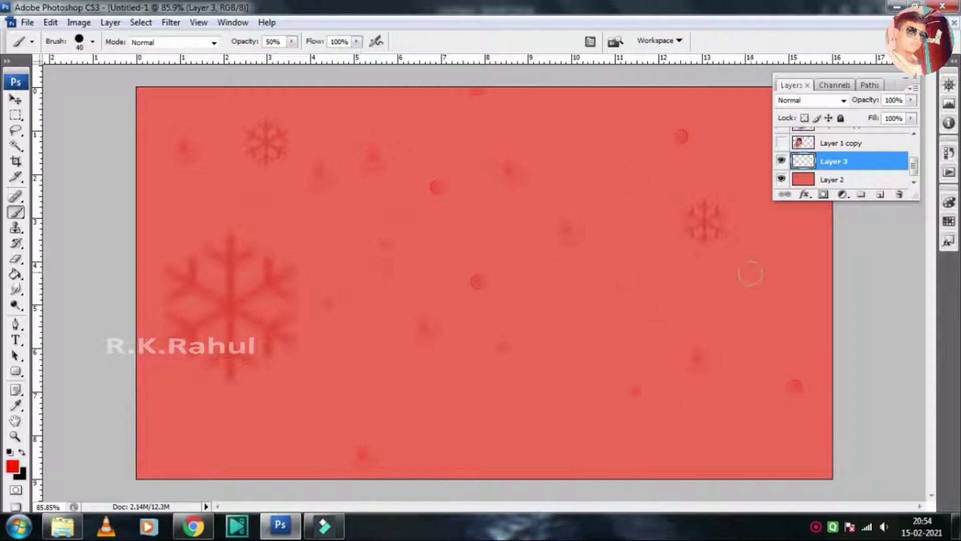
pyautogui.click(872, 181)
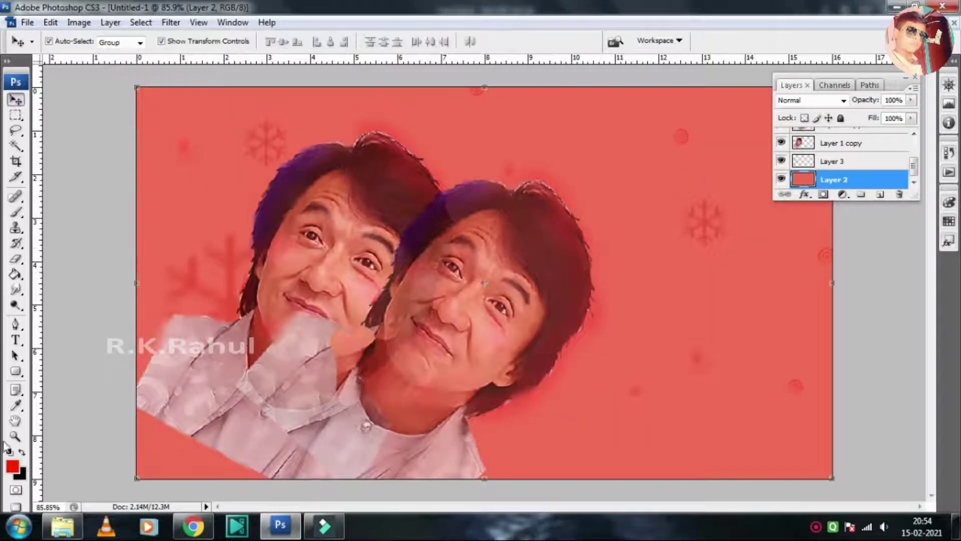
# Set the foreground to bright yellow and fill the background layer with it.
pyautogui.click(12, 466)
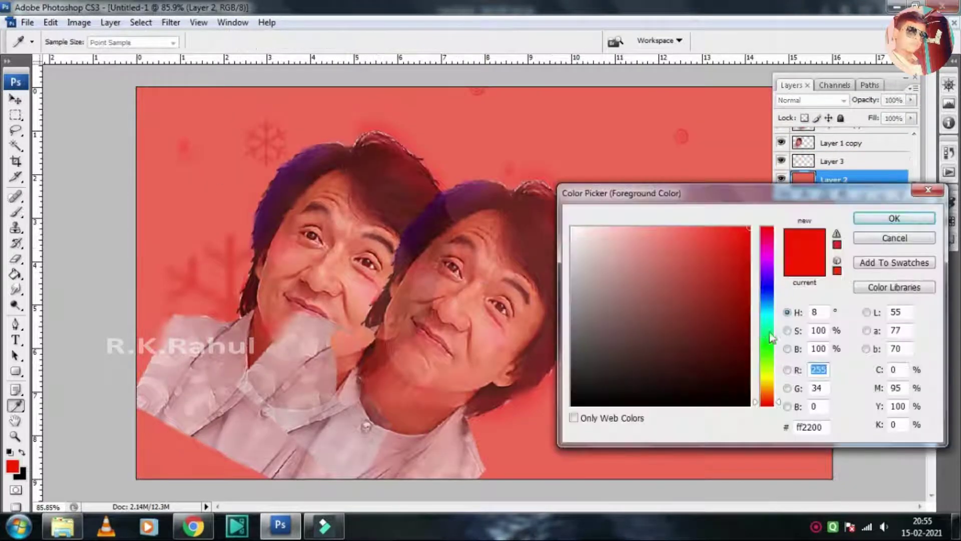
pyautogui.moveTo(766, 403); pyautogui.dragTo(767, 379)
pyautogui.click(894, 219)
pyautogui.press('g')
pyautogui.click(672, 175)
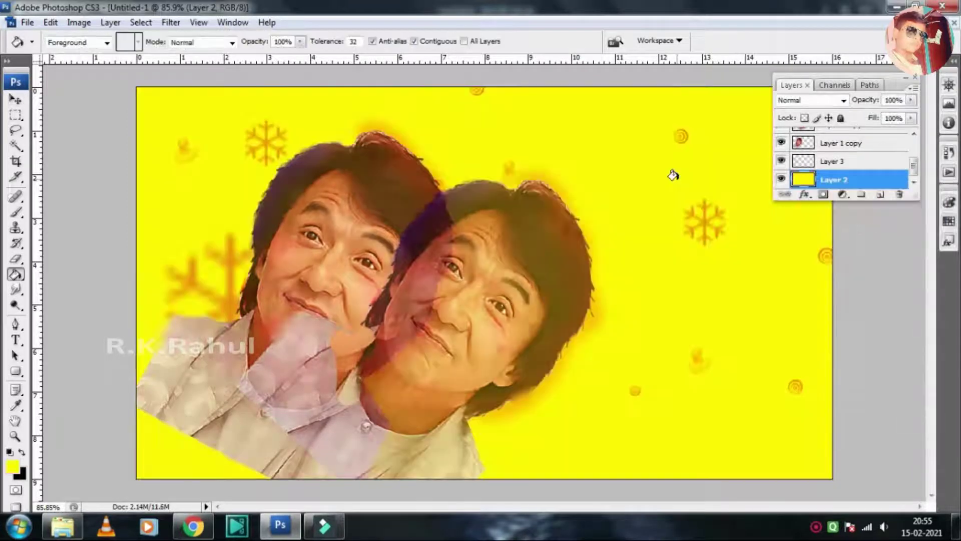
pyautogui.moveTo(914, 165); pyautogui.dragTo(917, 145)
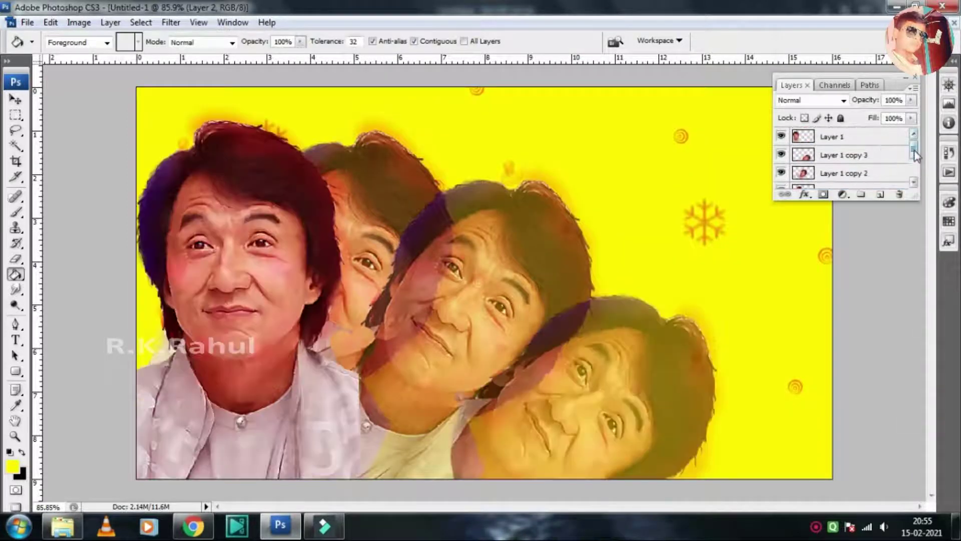
# Add a new empty layer and switch to a much larger Eraser.
pyautogui.click(879, 194)
pyautogui.press('e')
pyautogui.press(']')
pyautogui.press(']')
pyautogui.press(']')
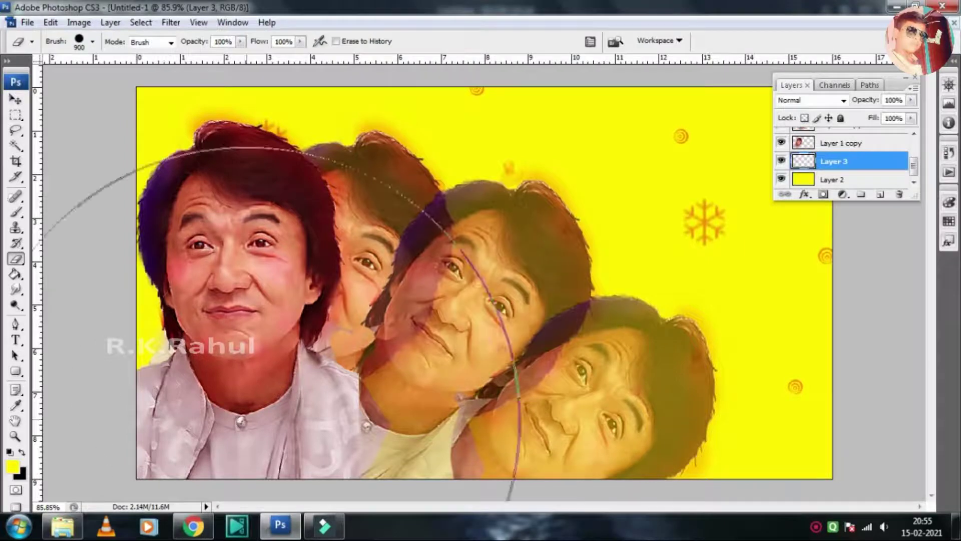
# Type the 'Jackie Chan' title over the portraits and select its text.
pyautogui.press('v')
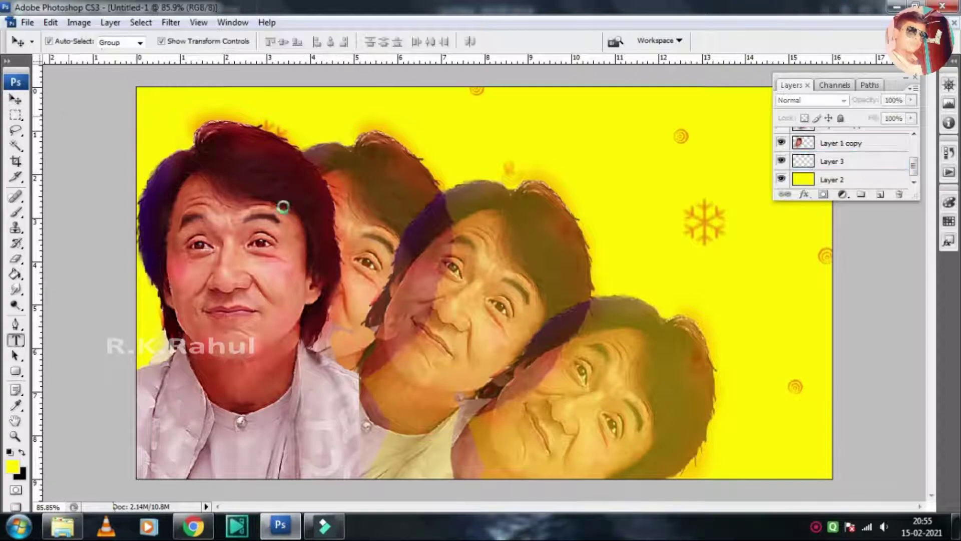
pyautogui.press('t')
pyautogui.click(419, 232)
pyautogui.write('Jackie')
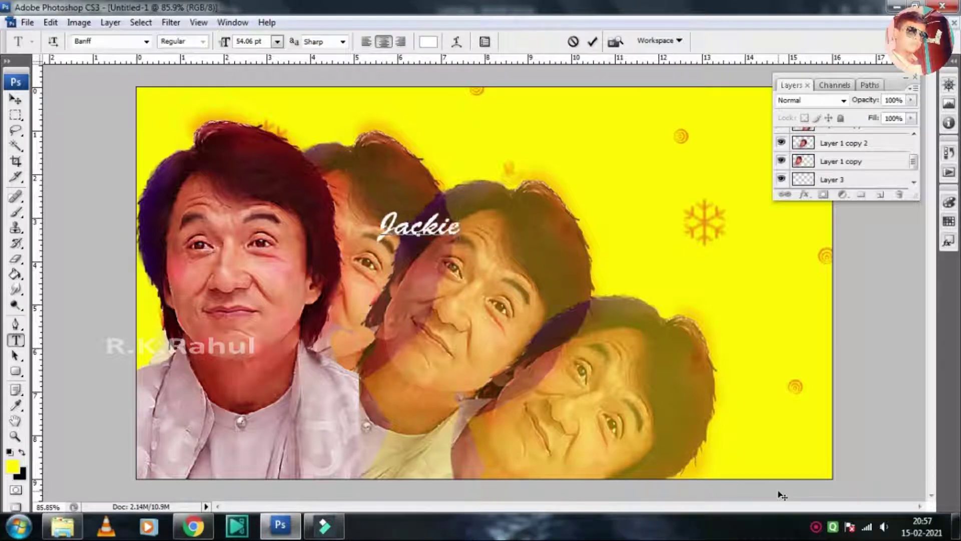
pyautogui.write('ChanA')
pyautogui.hotkey('ctrl', 'a')
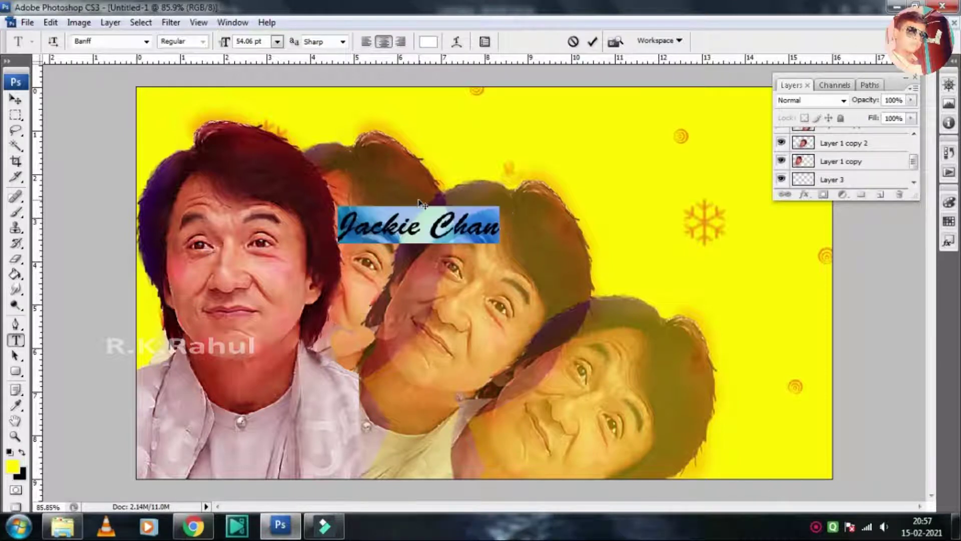
# Change the title font to Aurora BdCn BT.
pyautogui.click(99, 37)
pyautogui.scroll(-1, 98, 37)
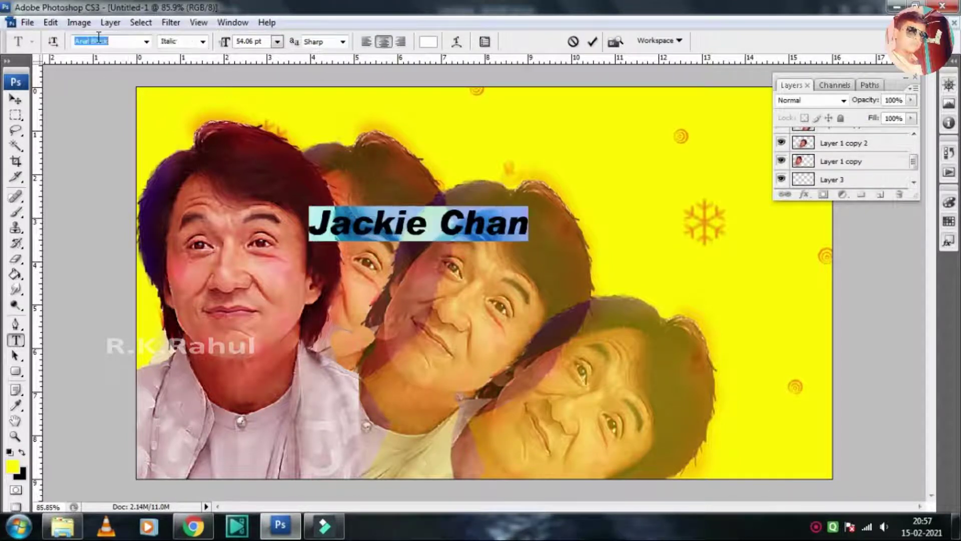
pyautogui.scroll(1, 99, 37)
pyautogui.scroll(-1, 99, 37)
pyautogui.scroll(-1, 99, 37)
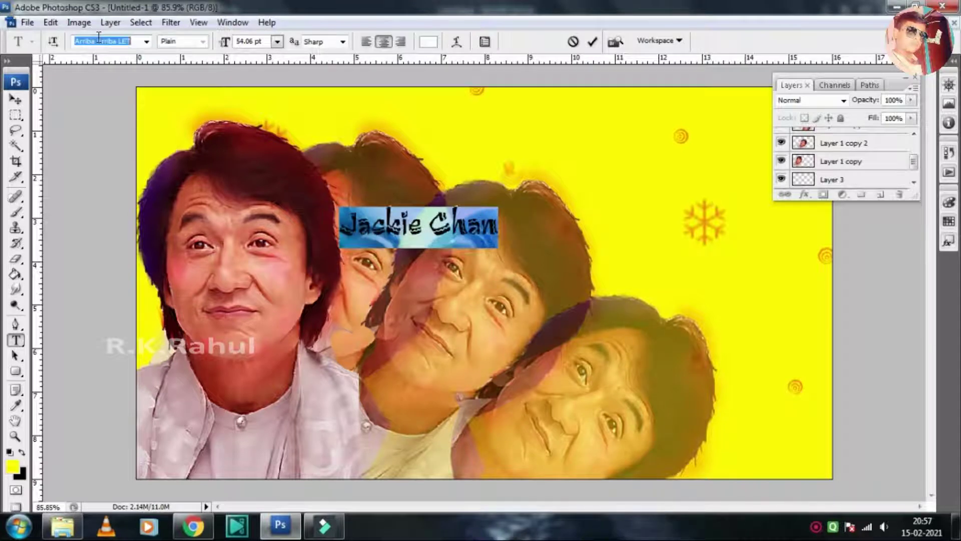
pyautogui.scroll(-1, 98, 37)
pyautogui.scroll(-1, 99, 37)
pyautogui.scroll(-1, 99, 37)
pyautogui.scroll(-1, 98, 37)
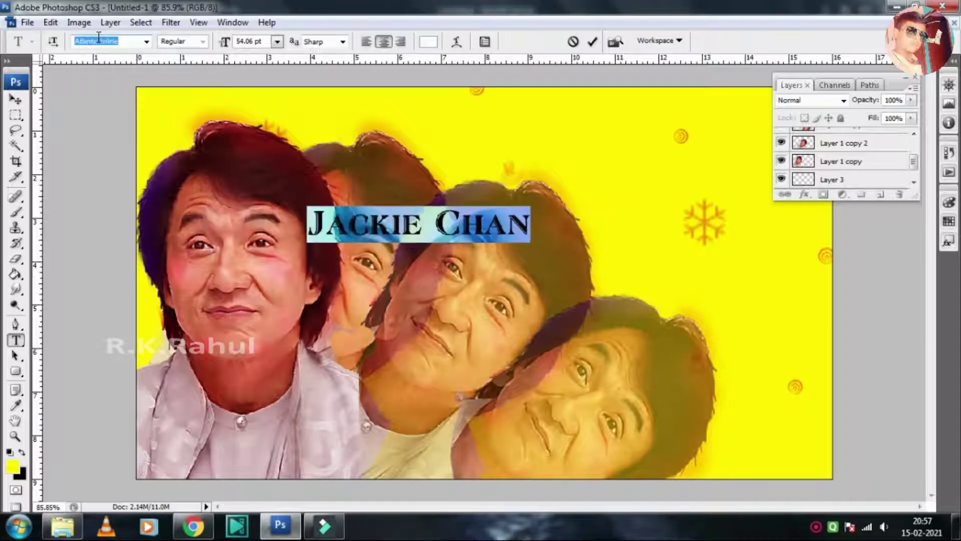
pyautogui.scroll(-1, 99, 37)
# Enlarge the 'Jackie Chan' title and shift its colour to orange.
pyautogui.click(418, 228)
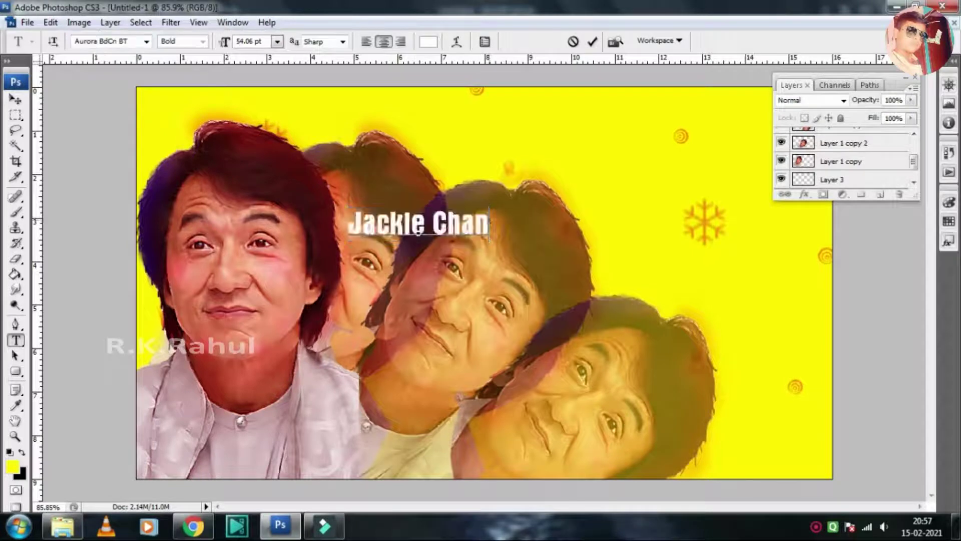
pyautogui.hotkey('ctrl', 'alt', 'shift', '.')
pyautogui.hotkey('ctrl', 'alt', 'shift', '.')
pyautogui.hotkey('ctrl', 'alt', 'shift', '.')
pyautogui.click(428, 42)
pyautogui.moveTo(766, 400); pyautogui.dragTo(770, 388)
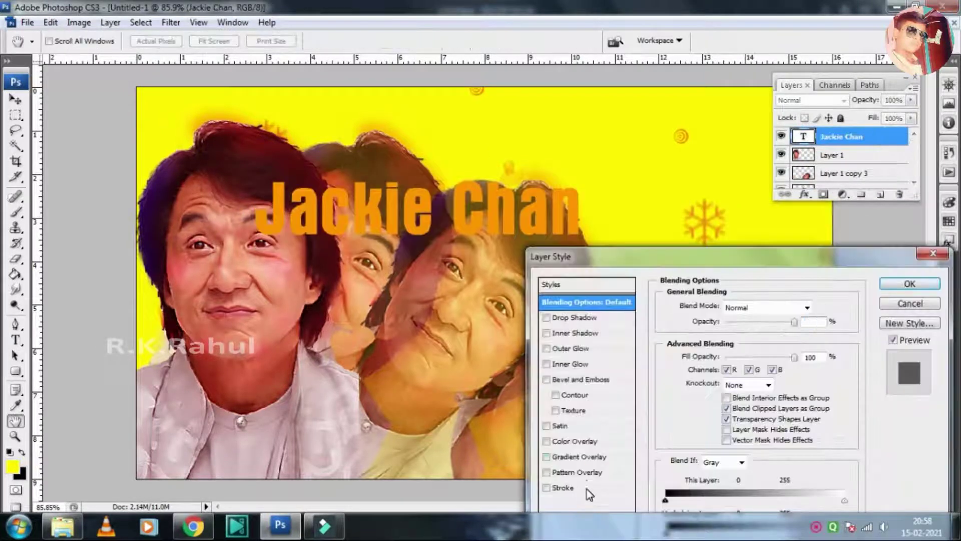
# Confirm the dark stroke colour and apply the outline to the 'Jackie Chan' title.
pyautogui.click(894, 218)
pyautogui.click(908, 283)
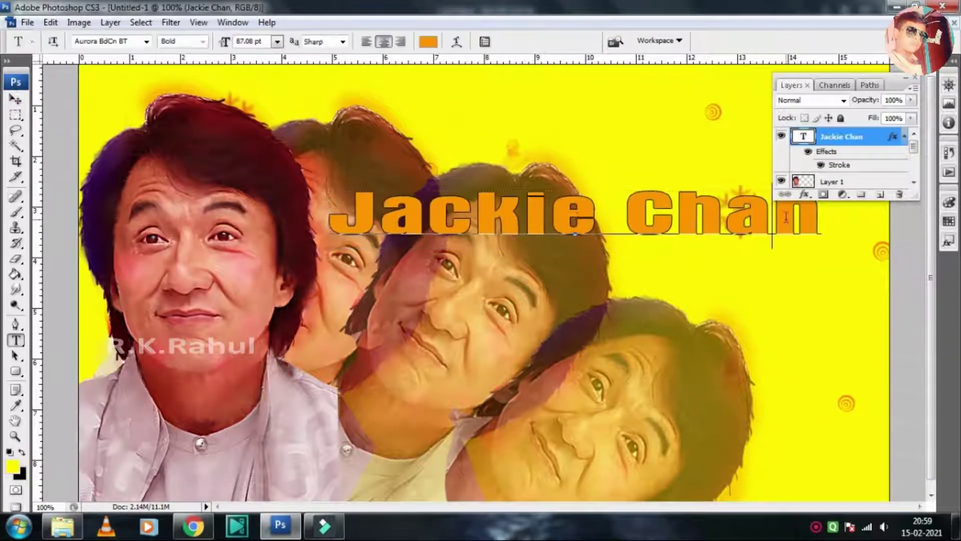
# Type 'Digital Drawing', select it and try olive-yellow colours before cancelling the edit.
pyautogui.write('Digital Dr')
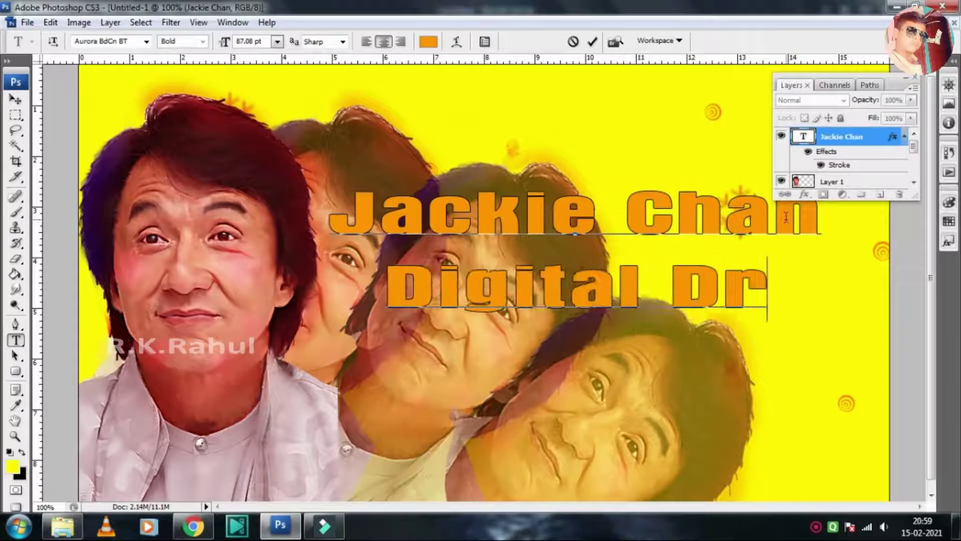
pyautogui.write('awing')
pyautogui.hotkey('shift', 'Left')
pyautogui.hotkey('shift', 'Left')
pyautogui.hotkey('ctrl', 'a')
pyautogui.moveTo(224, 42); pyautogui.dragTo(210, 41)
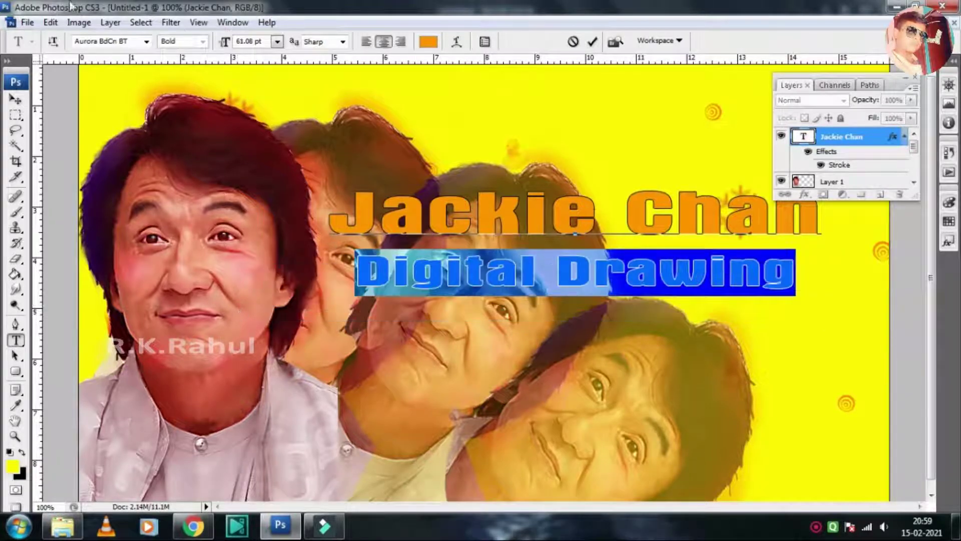
pyautogui.click(428, 42)
pyautogui.click(749, 273)
pyautogui.click(766, 376)
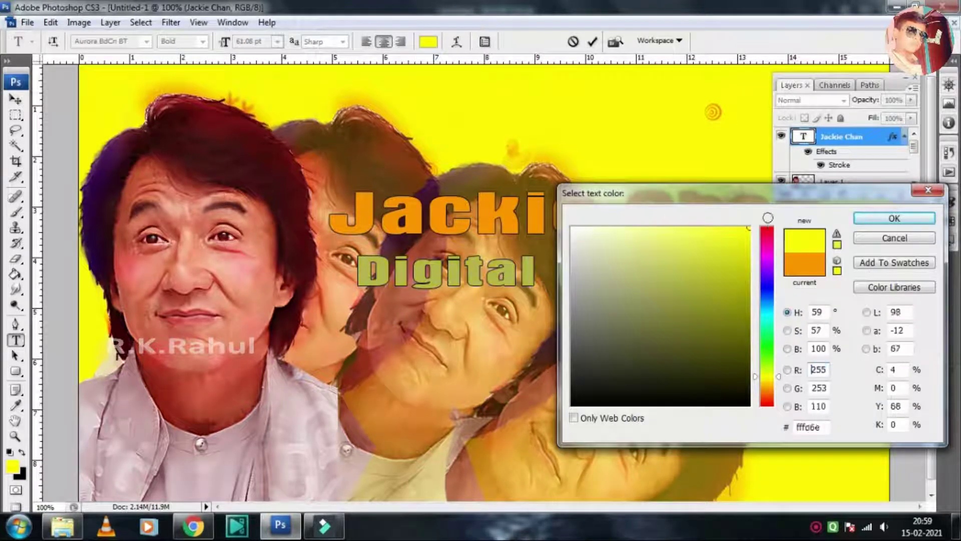
pyautogui.press('Escape')
pyautogui.press('Escape')
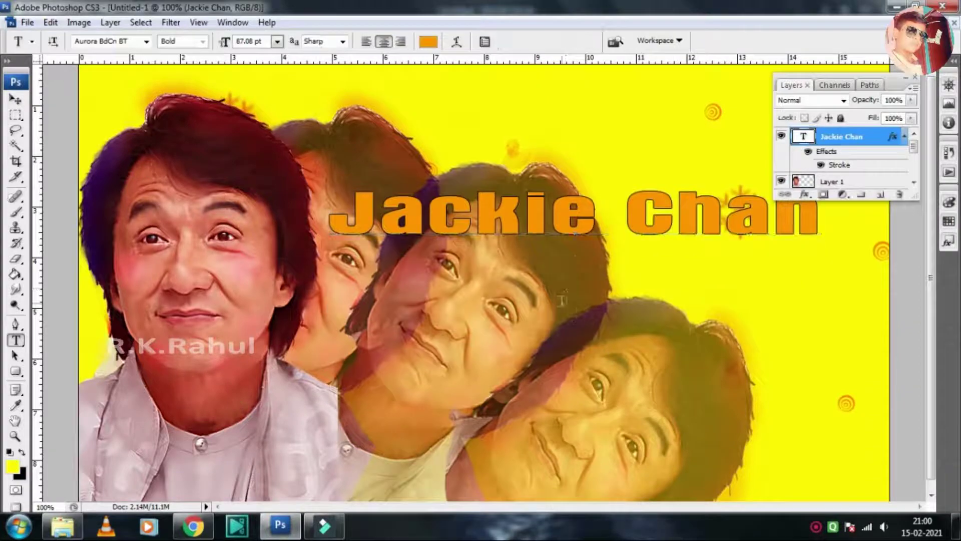
# Paste the 'Digital Drawing' text as a new line below the title and select it.
pyautogui.click(562, 299)
pyautogui.hotkey('ctrl', 'v')
pyautogui.hotkey('ctrl', 'a')
# Give the 'Digital Drawing' text an olive #908e00 colour and commit it.
pyautogui.click(428, 42)
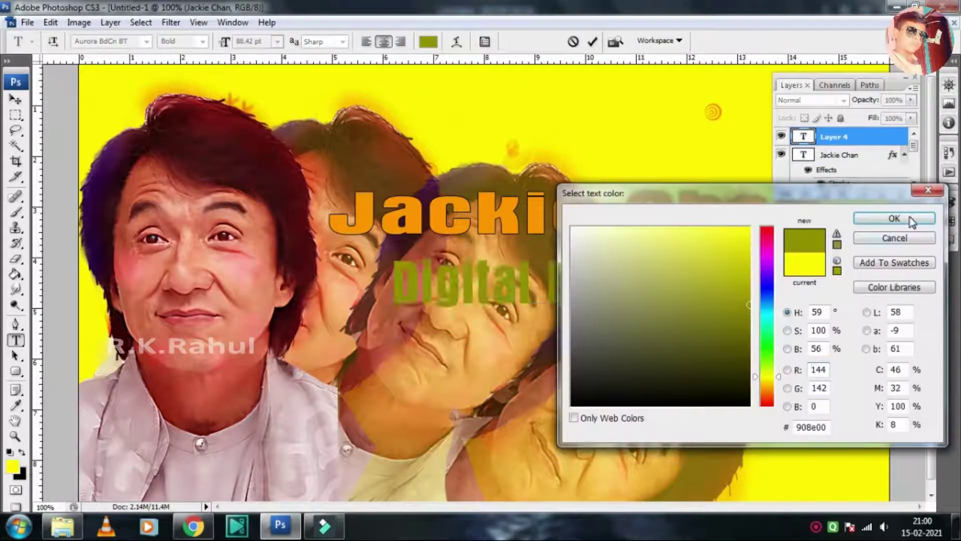
pyautogui.click(907, 217)
pyautogui.hotkey('ctrl', 'Return')
# Enable Bevel and Emboss on the Digital Drawing layer with a yellow shadow colour.
pyautogui.doubleClick(880, 137)
pyautogui.click(581, 379)
pyautogui.moveTo(637, 261); pyautogui.dragTo(701, 150)
pyautogui.click(882, 404)
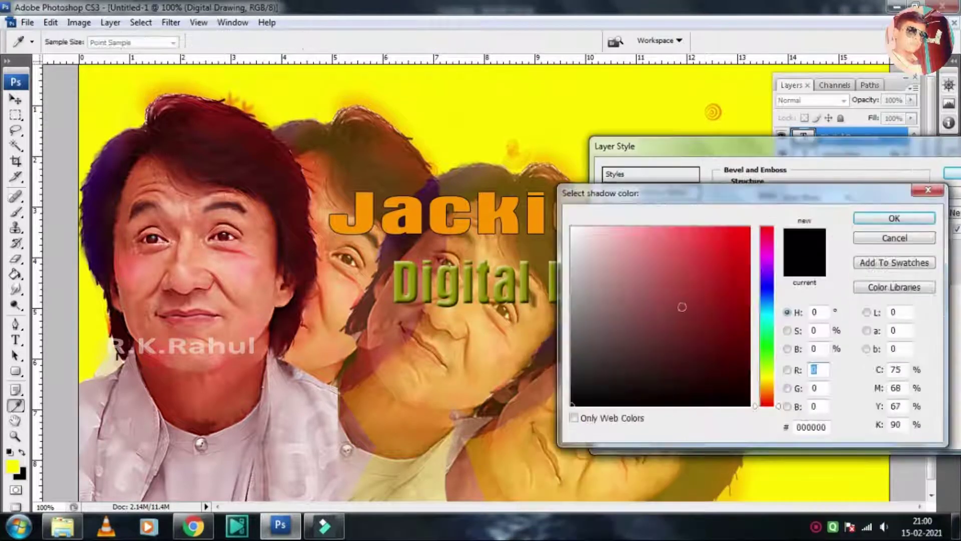
pyautogui.click(765, 386)
pyautogui.click(890, 217)
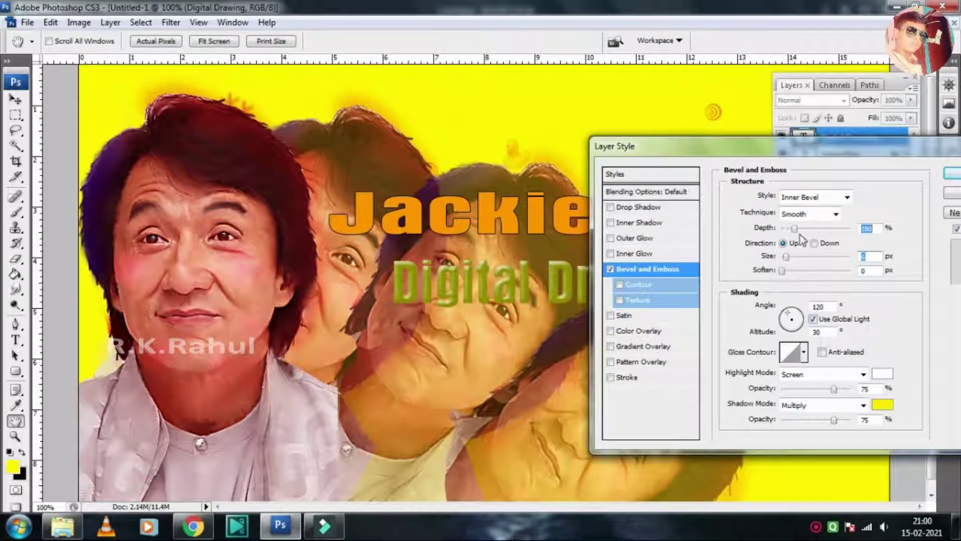
# Add a yellow-green Color Overlay to the Digital Drawing text.
pyautogui.click(638, 330)
pyautogui.click(869, 195)
pyautogui.click(683, 296)
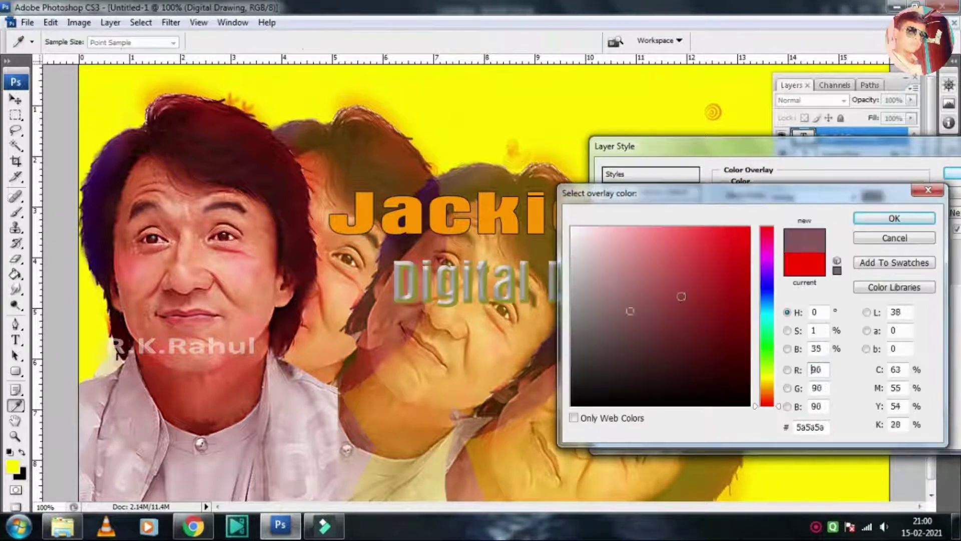
pyautogui.click(748, 228)
pyautogui.moveTo(767, 403); pyautogui.dragTo(773, 375)
pyautogui.click(893, 218)
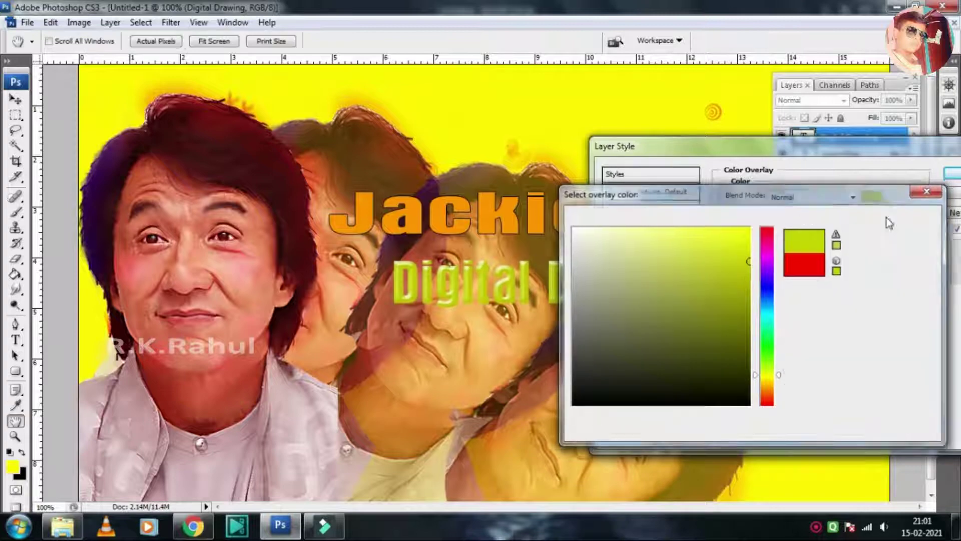
# Change the bevel shadow to olive, keeping the overlay colour and leaving Satin off.
pyautogui.click(645, 270)
pyautogui.click(882, 402)
pyautogui.click(749, 316)
pyautogui.click(893, 218)
pyautogui.click(646, 331)
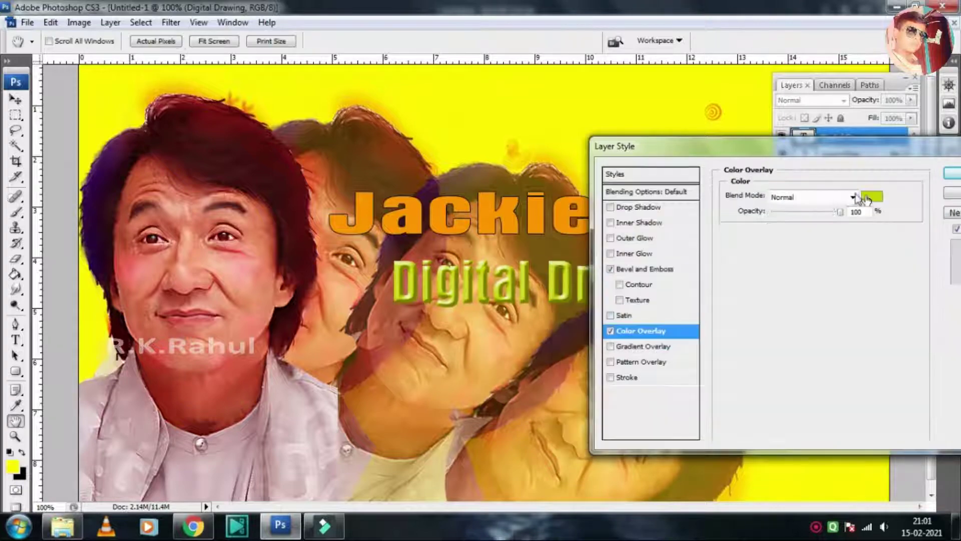
pyautogui.click(872, 196)
pyautogui.click(894, 218)
pyautogui.click(625, 316)
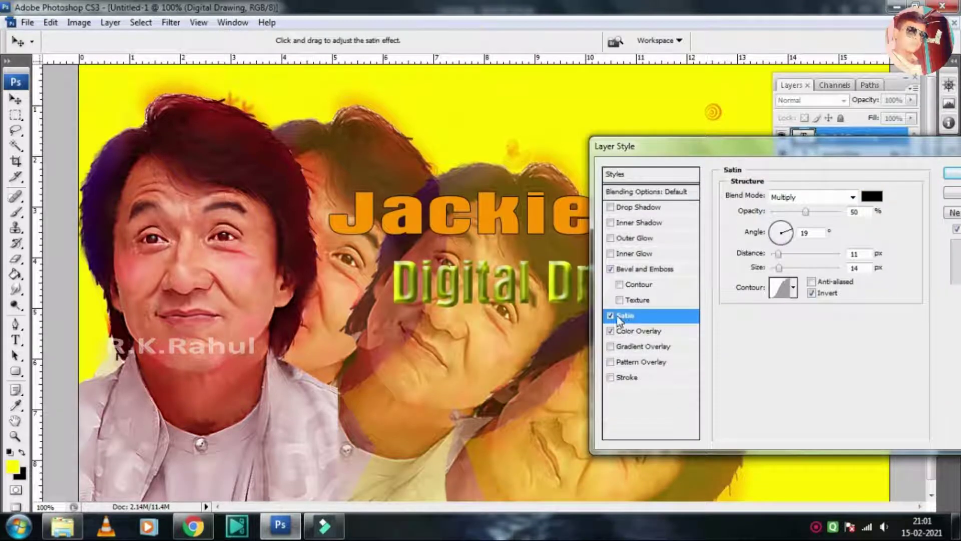
pyautogui.click(638, 284)
# Add a dark red Stroke outline and apply the layer effects.
pyautogui.click(627, 377)
pyautogui.click(761, 286)
pyautogui.click(750, 302)
pyautogui.click(894, 218)
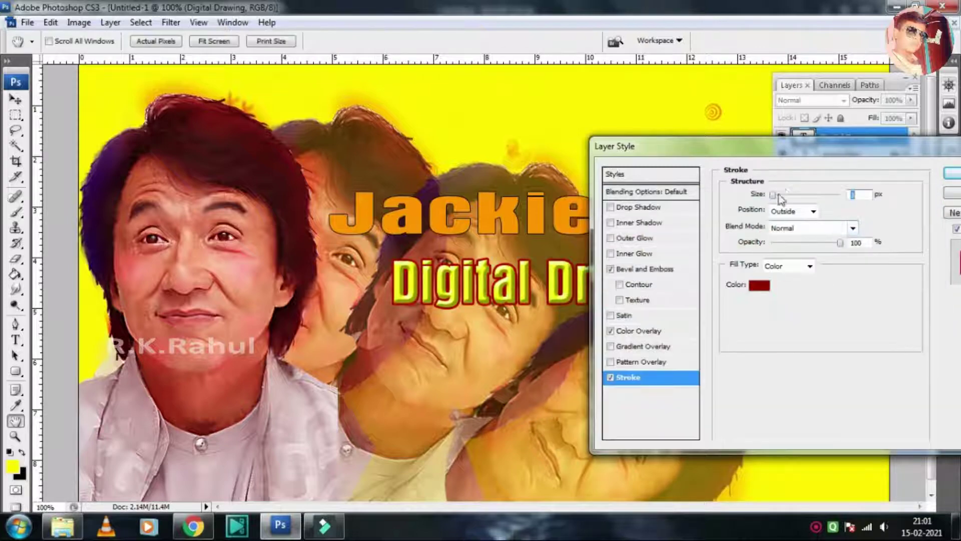
pyautogui.click(954, 173)
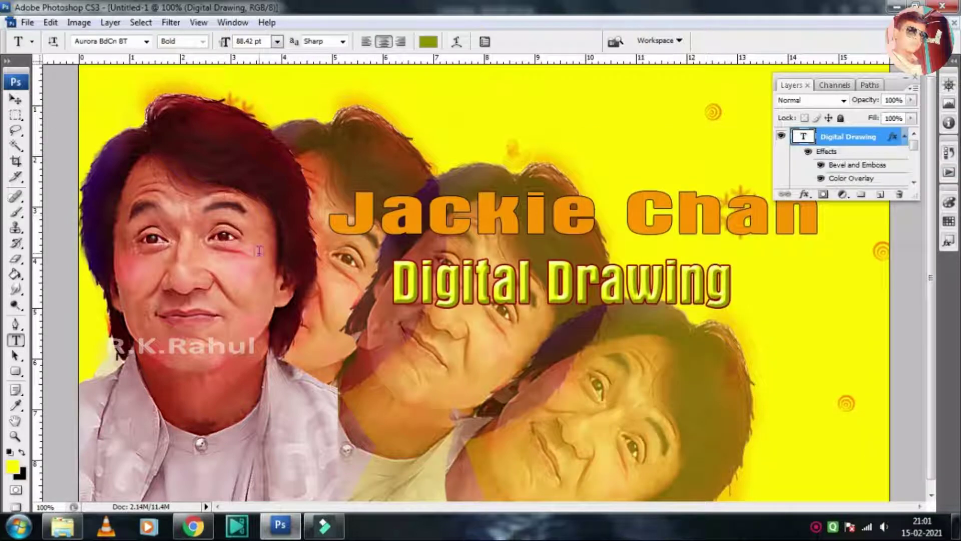
# Move both titles lower and type a '-by' byline with the author's name beneath them.
pyautogui.press('v')
pyautogui.moveTo(517, 287); pyautogui.dragTo(529, 328)
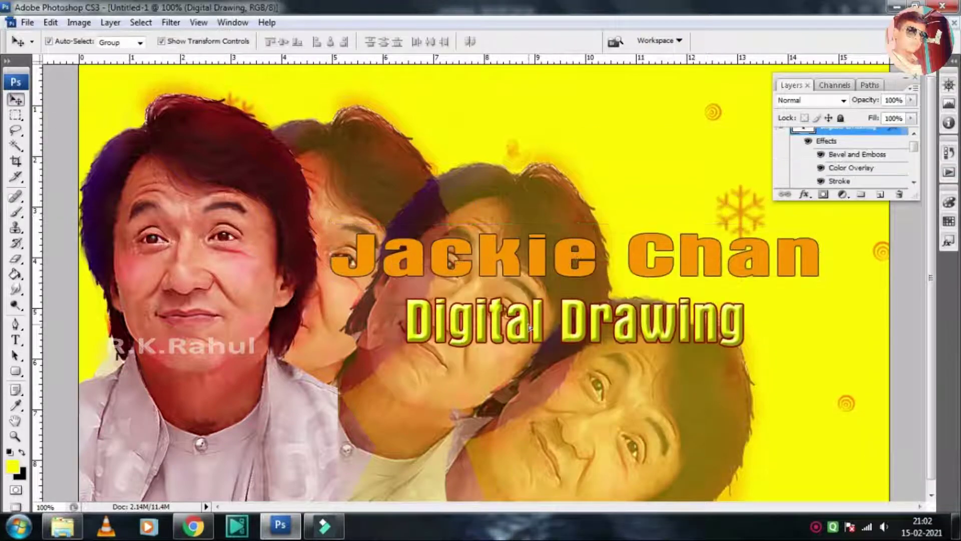
pyautogui.press('t')
pyautogui.click(489, 381)
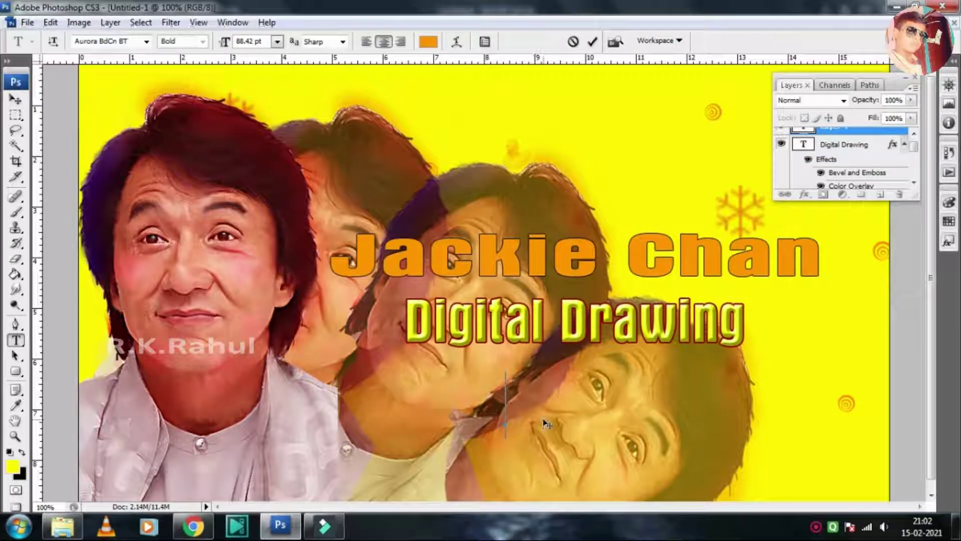
pyautogui.write('-By RahulKa')
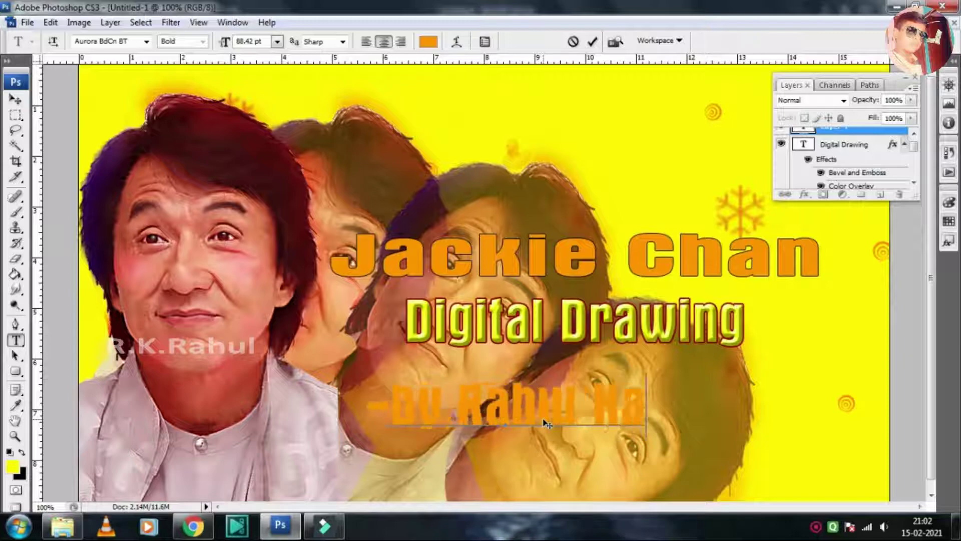
pyautogui.write('rthikeyan')
# Commit the byline and start its layer style with a colour overlay.
pyautogui.hotkey('ctrl', 'a')
pyautogui.click(428, 41)
pyautogui.press('Return')
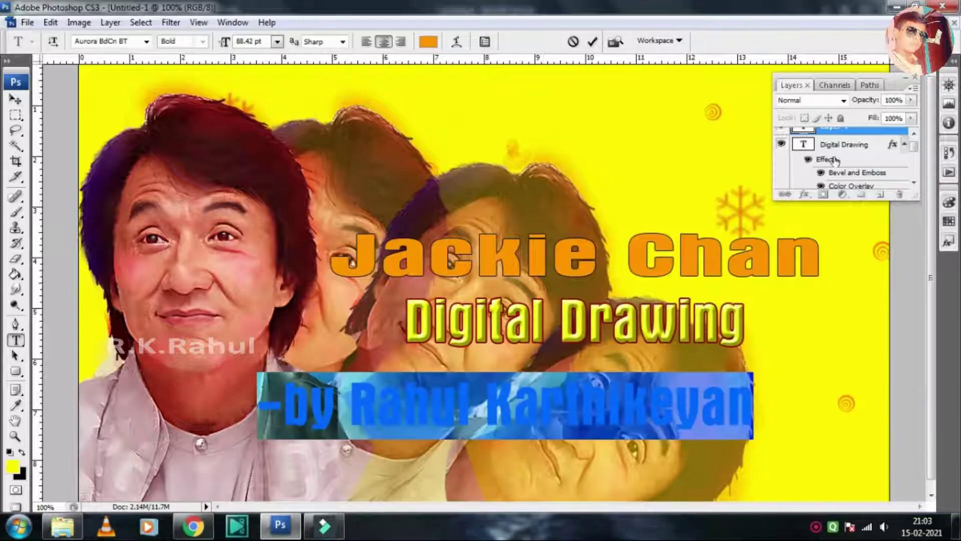
pyautogui.doubleClick(881, 131)
pyautogui.click(640, 331)
# Give the byline a Bevel and Emboss with an olive shadow colour.
pyautogui.click(641, 270)
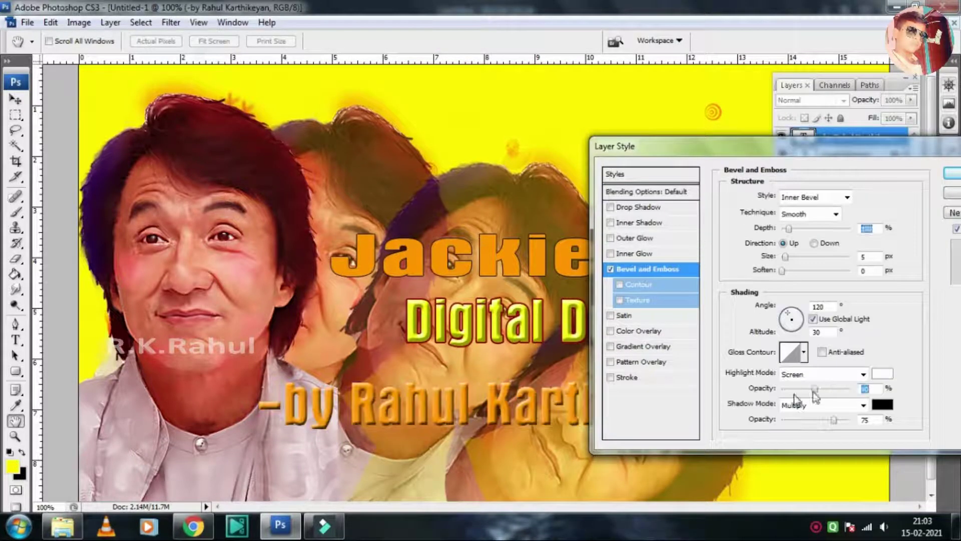
pyautogui.click(882, 404)
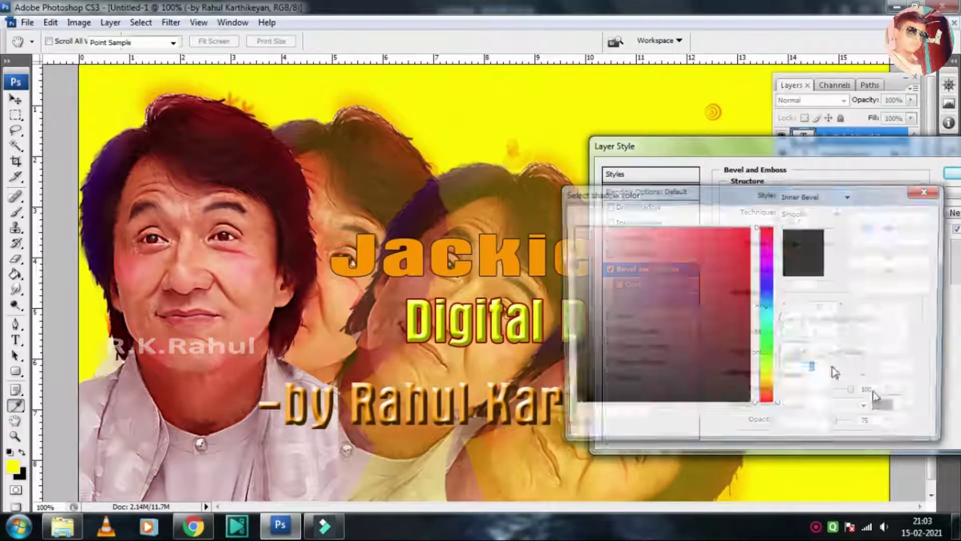
pyautogui.click(775, 379)
pyautogui.press('Return')
# Set the byline's Color Overlay to yellow.
pyautogui.click(640, 331)
pyautogui.click(871, 195)
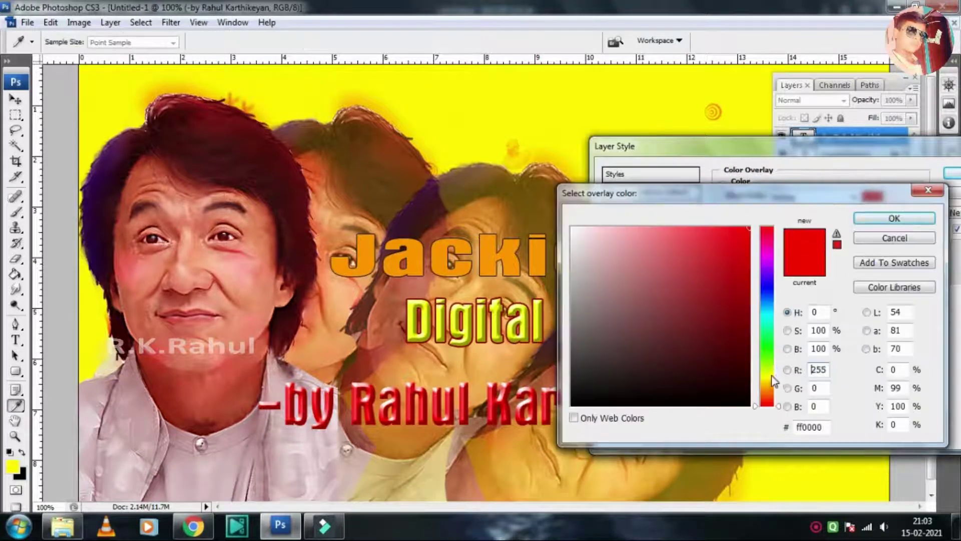
pyautogui.click(650, 110)
pyautogui.press('Return')
pyautogui.click(648, 269)
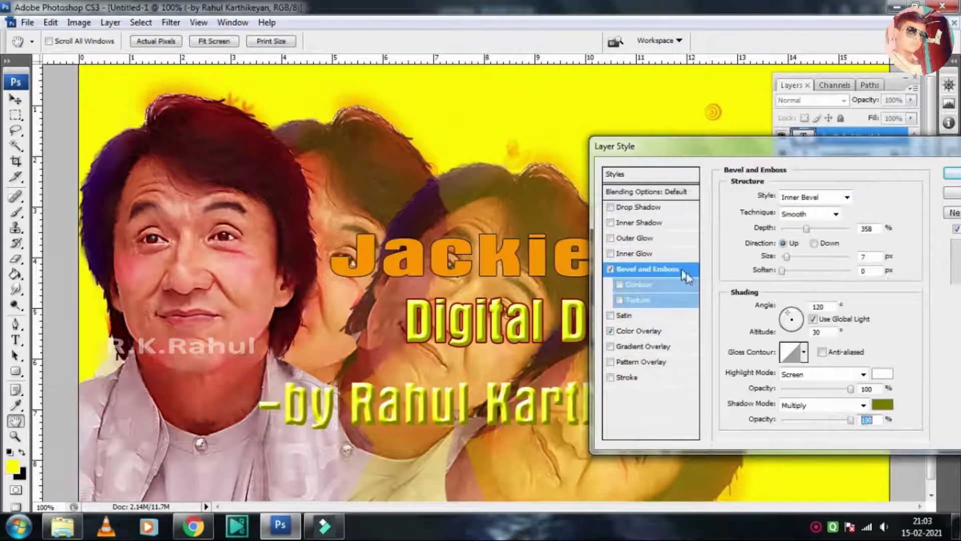
# Add a dark grey drop shadow to the byline with adjusted angle and larger distance.
pyautogui.click(641, 207)
pyautogui.click(787, 243)
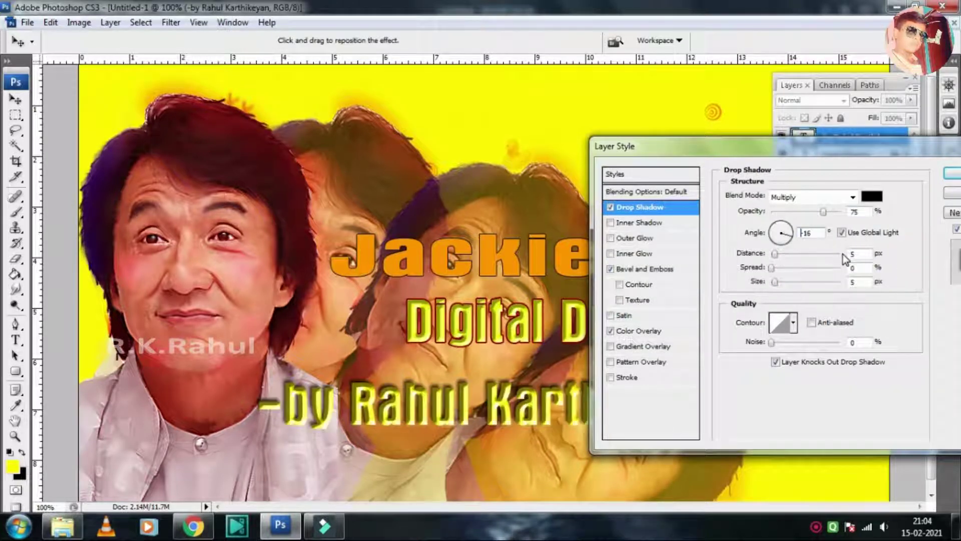
pyautogui.click(783, 253)
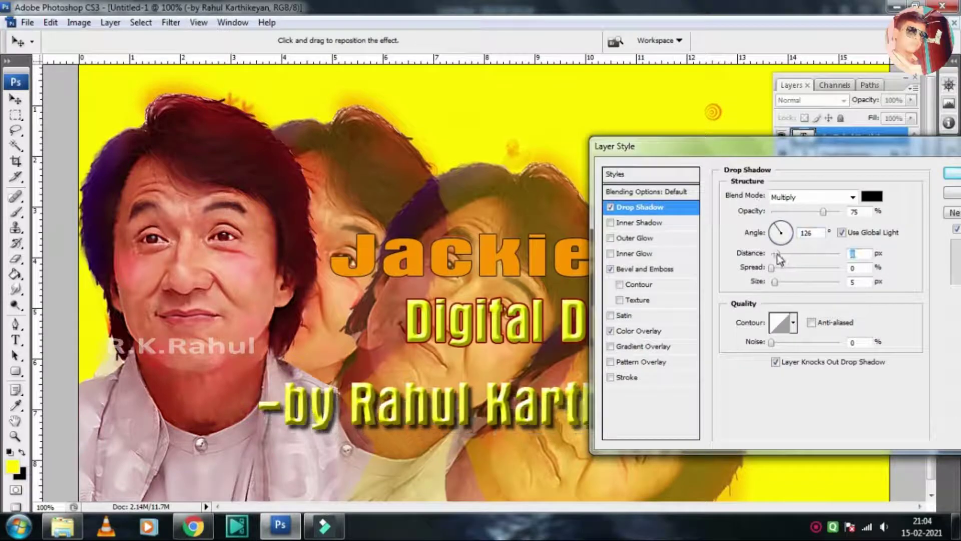
pyautogui.click(871, 196)
pyautogui.click(618, 350)
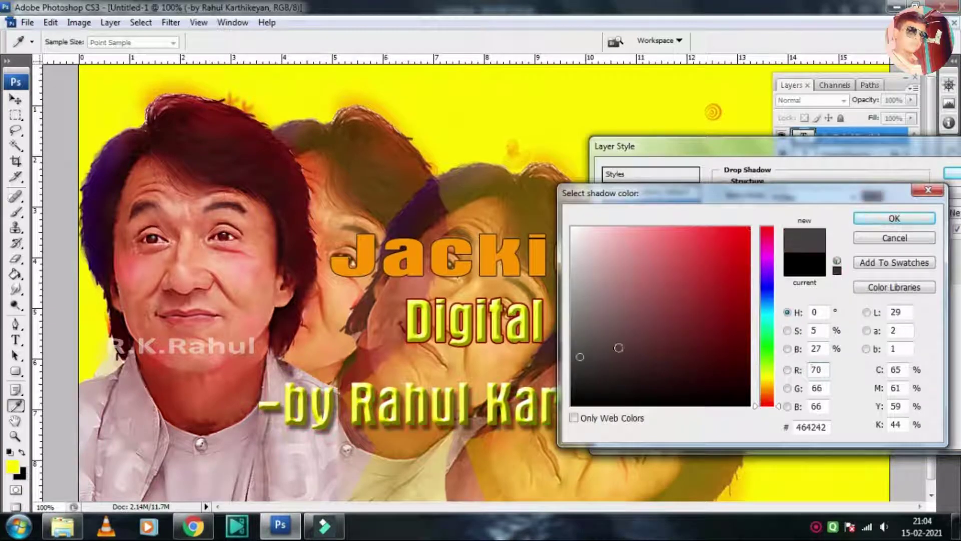
pyautogui.press('Return')
# Add a black Stroke outline to the byline and apply the effects.
pyautogui.press('Return')
pyautogui.doubleClick(892, 136)
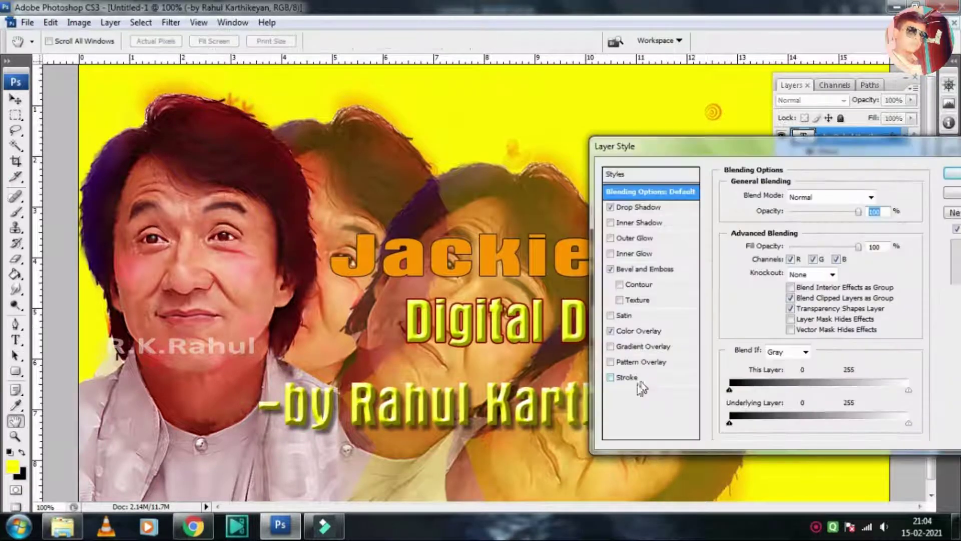
pyautogui.click(629, 376)
pyautogui.click(756, 285)
pyautogui.click(749, 404)
pyautogui.press('Return')
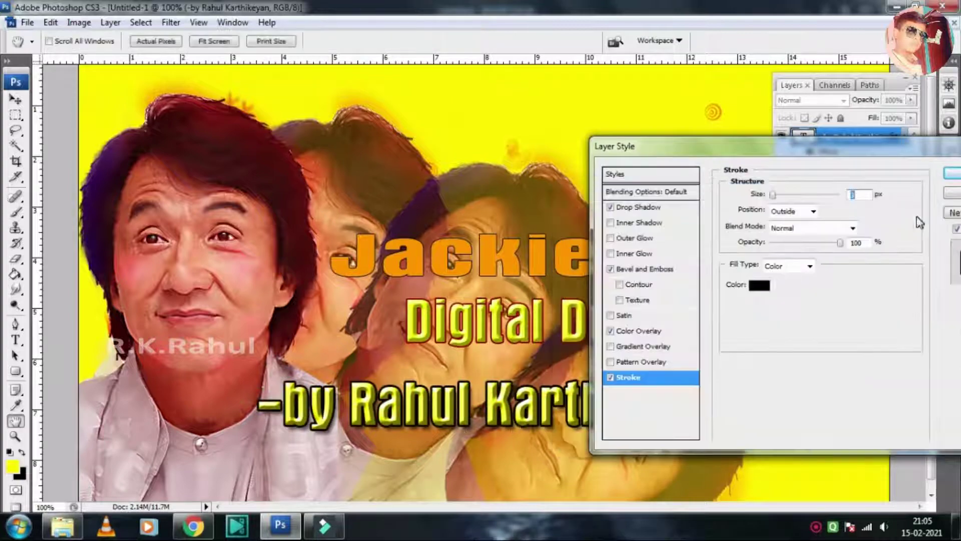
pyautogui.press('Return')
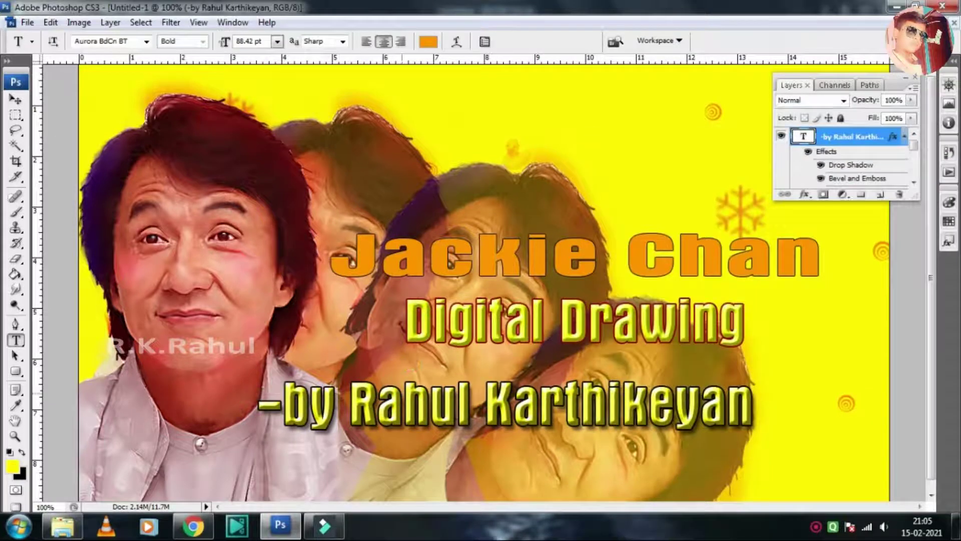